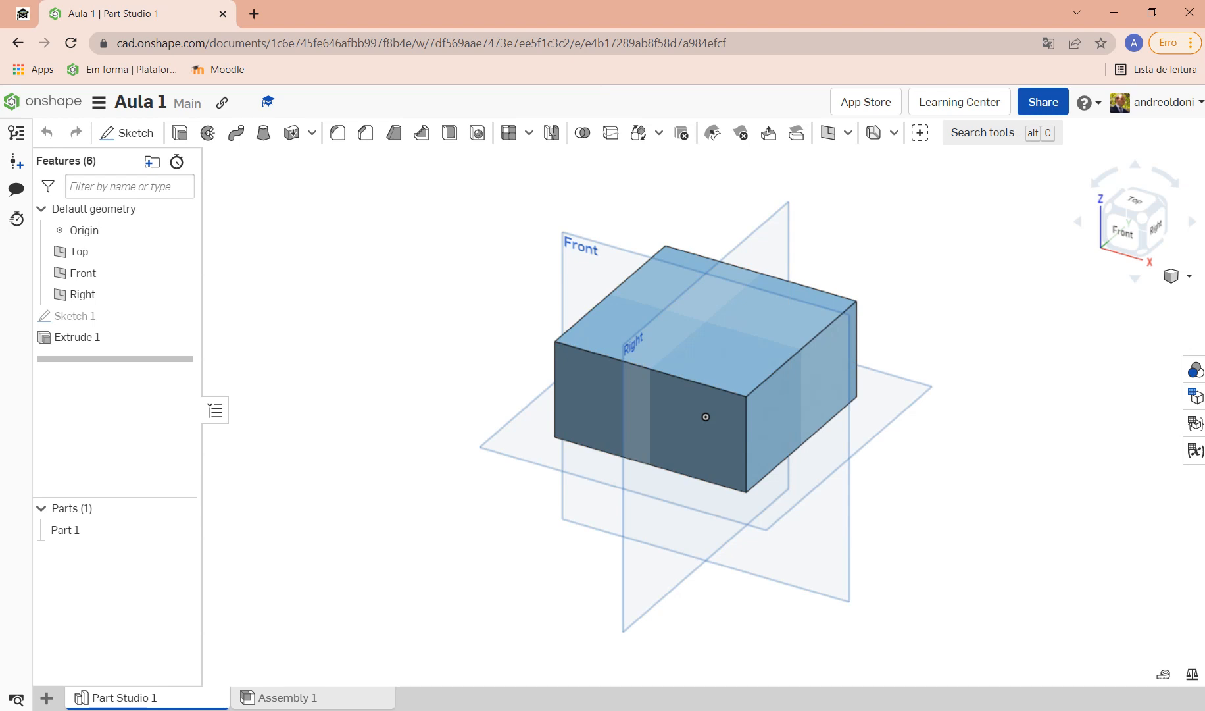
Step: Hide the default reference planes and select the block's top face
{"action": "key", "text": "p"}
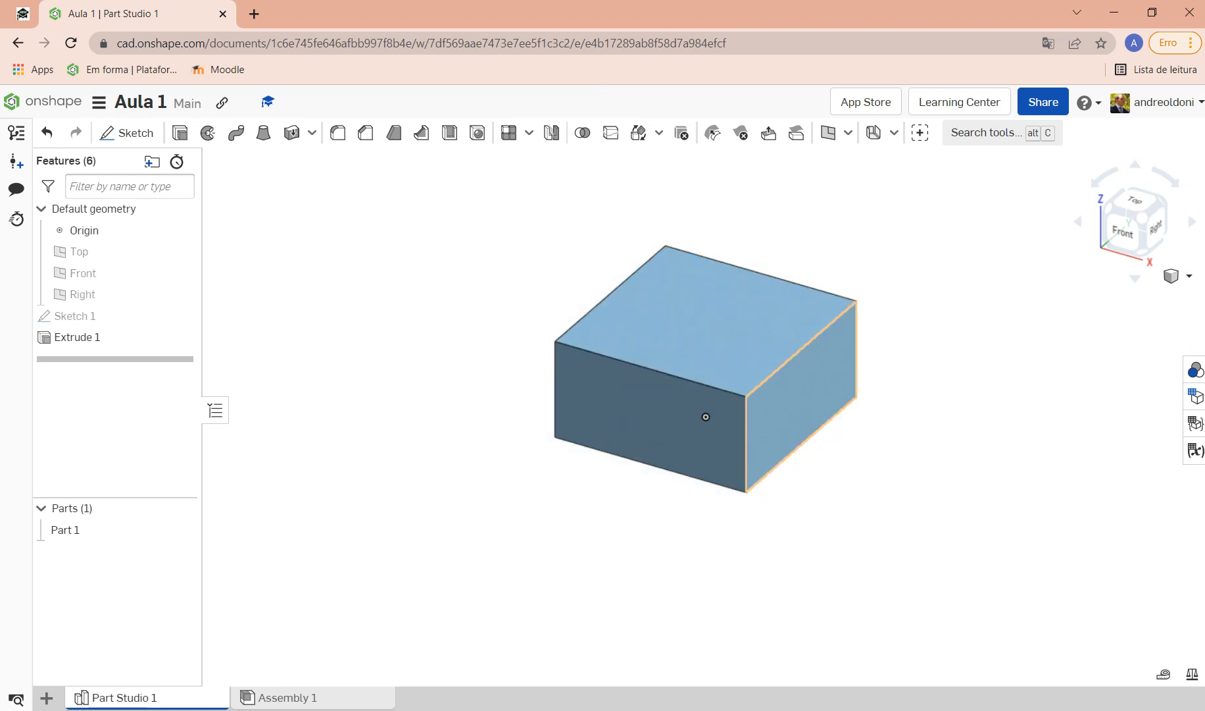
{"action": "left_click", "coordinate": [704, 329]}
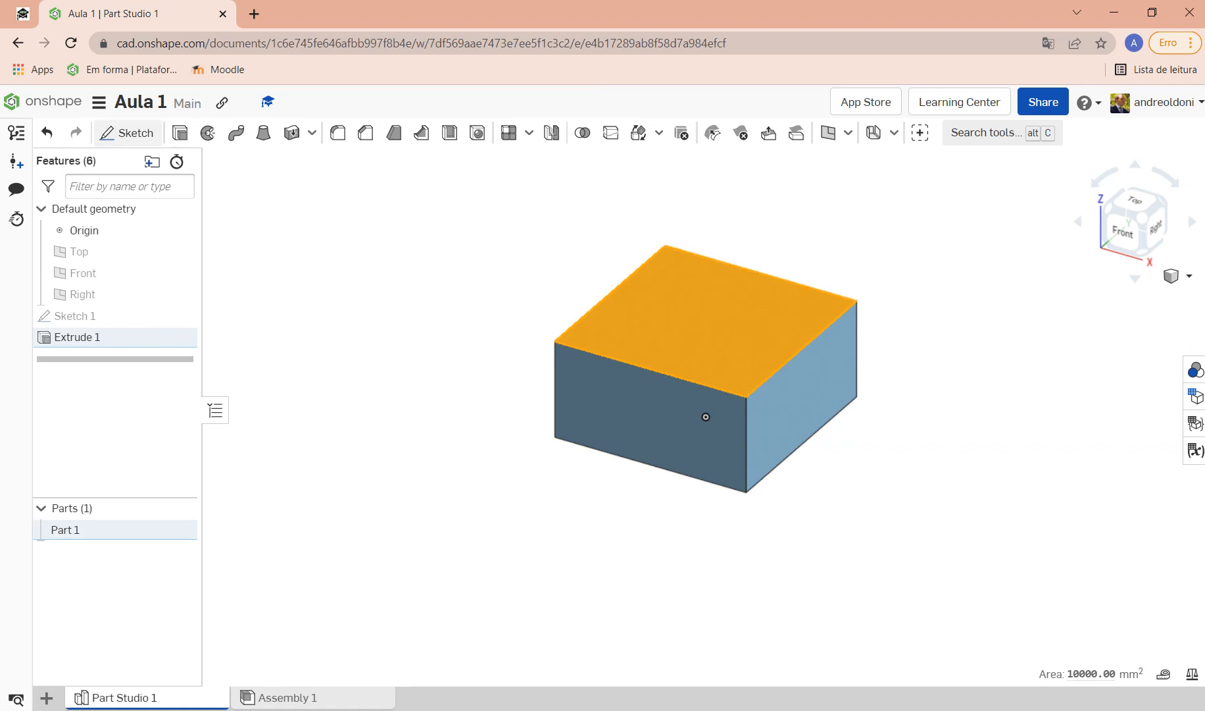
Step: Start Sketch 2 on the top face, draw a centre-point circle of about Ø48, and view it normal
{"action": "left_click", "coordinate": [126, 133]}
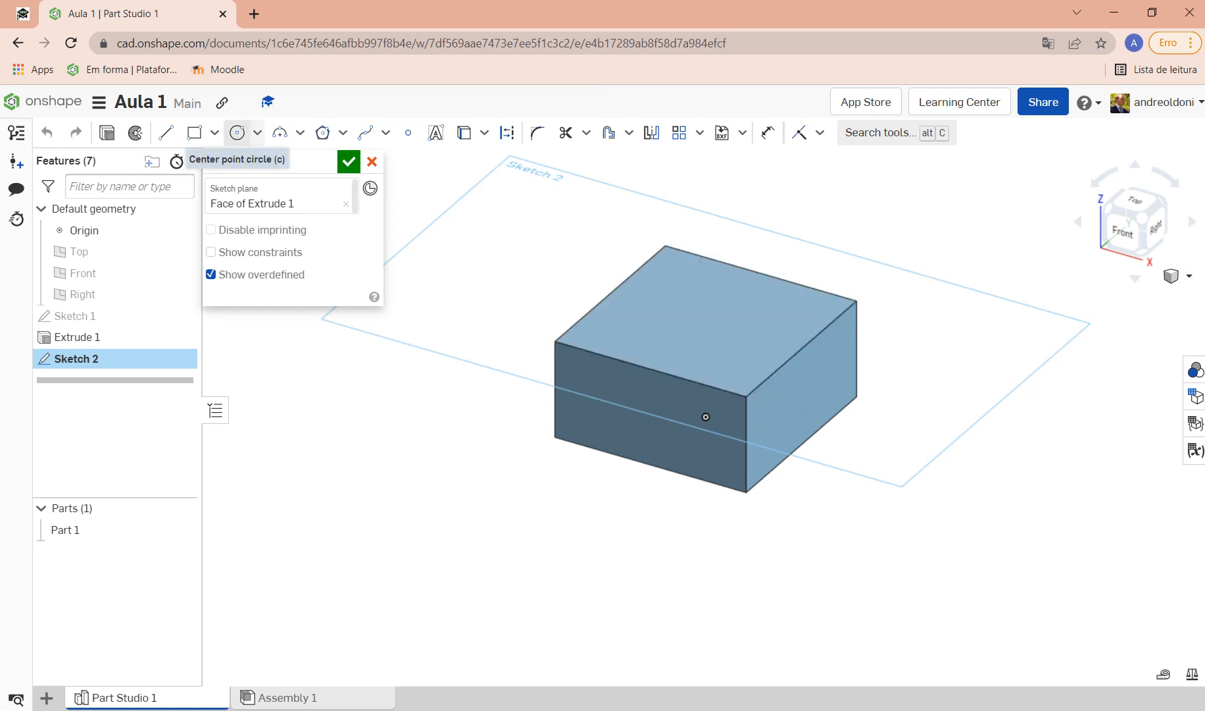
{"action": "left_click", "coordinate": [237, 132]}
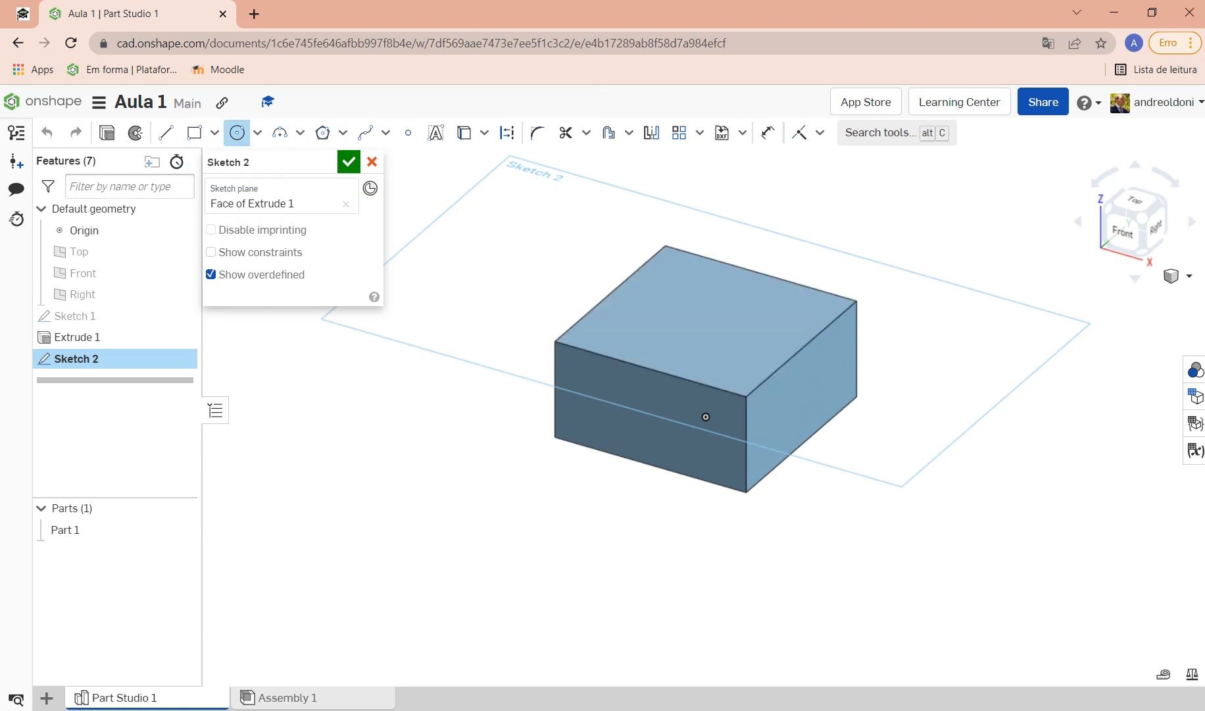
{"action": "left_click", "coordinate": [695, 318]}
{"action": "left_click", "coordinate": [747, 322]}
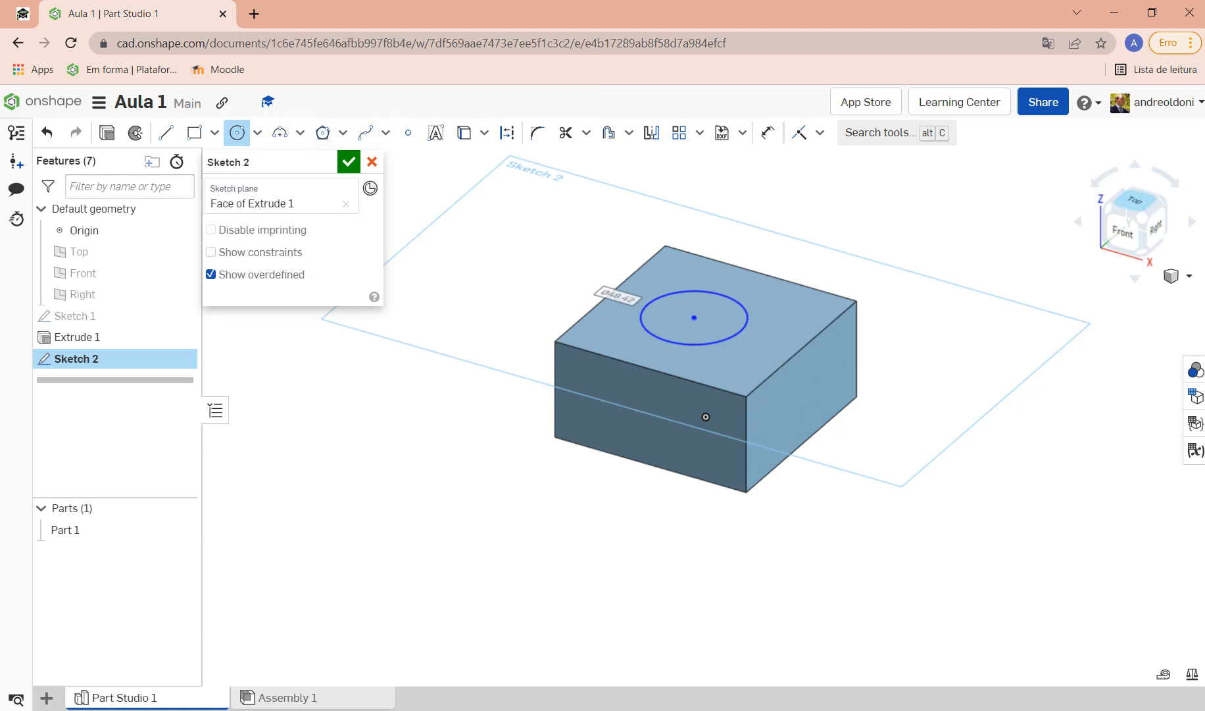
{"action": "key", "text": "n"}
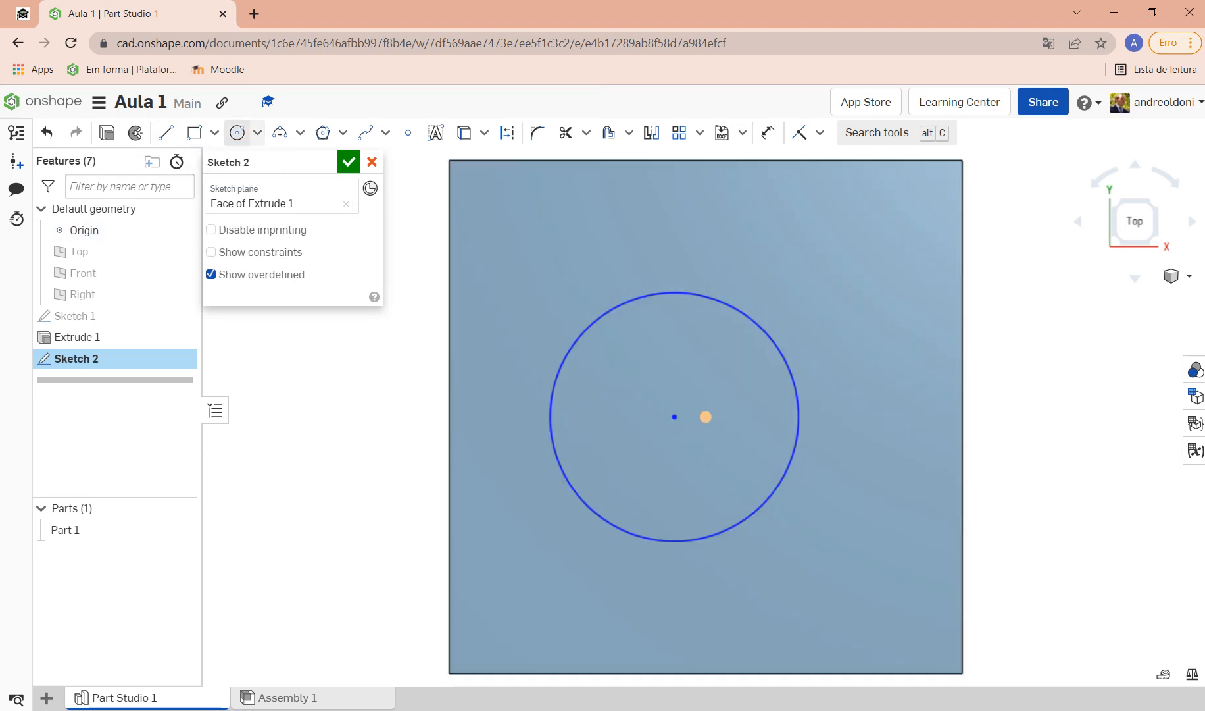
Step: Discard a stray second circle and constrain the circle's centre horizontal with the face centre point
{"action": "key", "text": "c"}
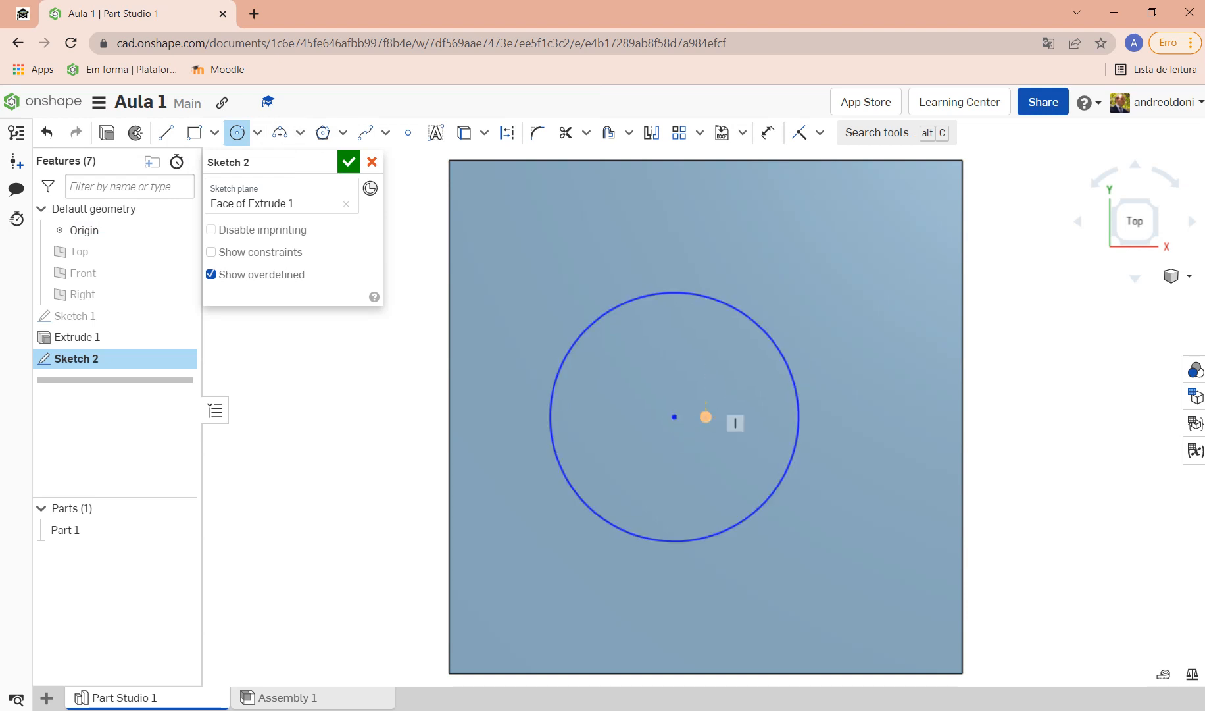
{"action": "left_click", "coordinate": [835, 338]}
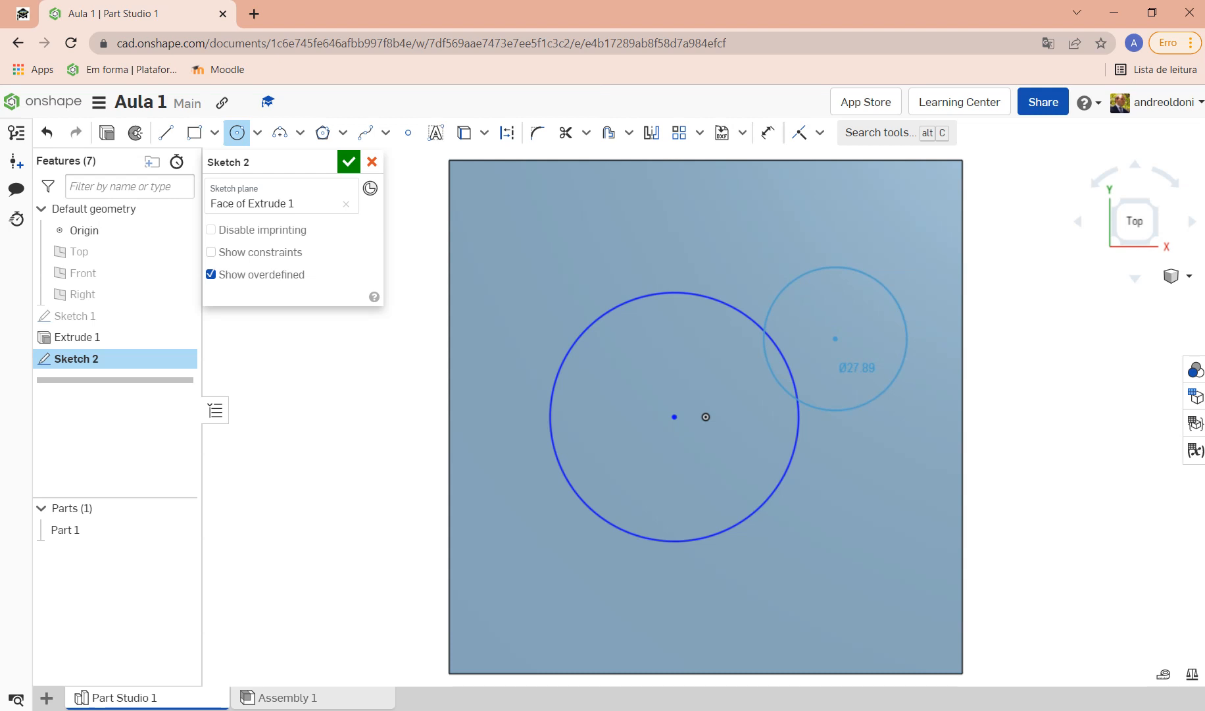
{"action": "key", "text": "Escape"}
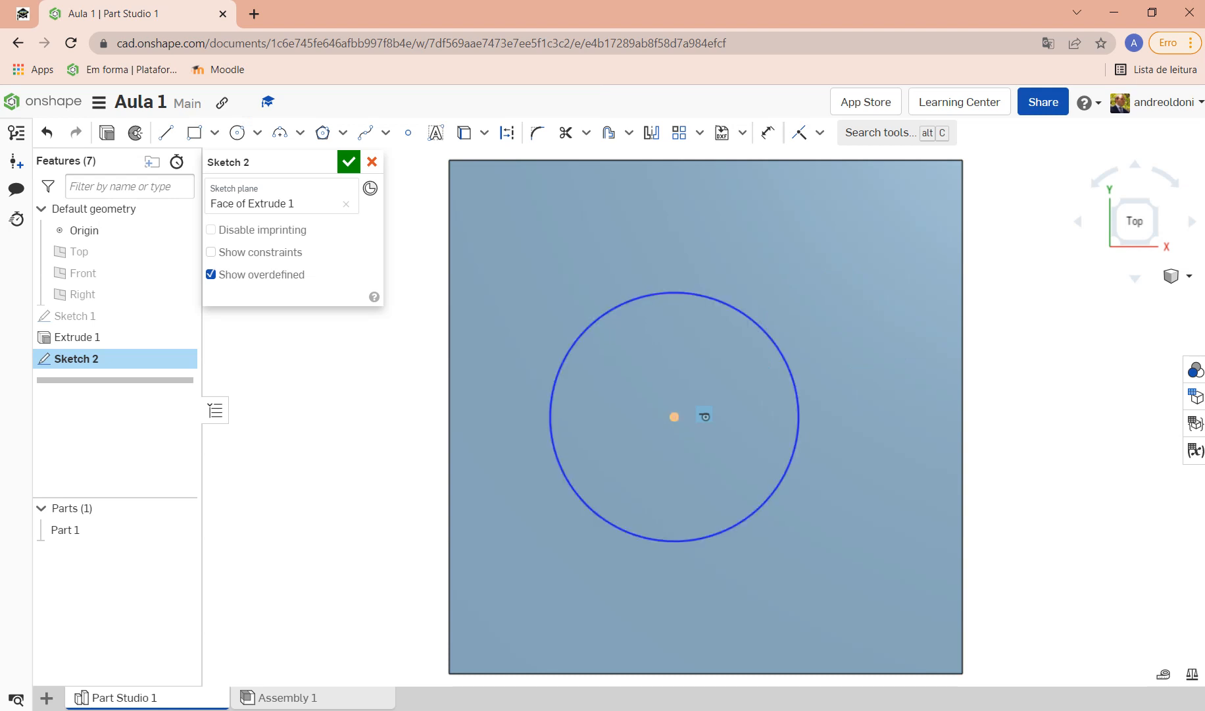
{"action": "left_click_drag", "start_coordinate": [674, 417], "coordinate": [616, 417]}
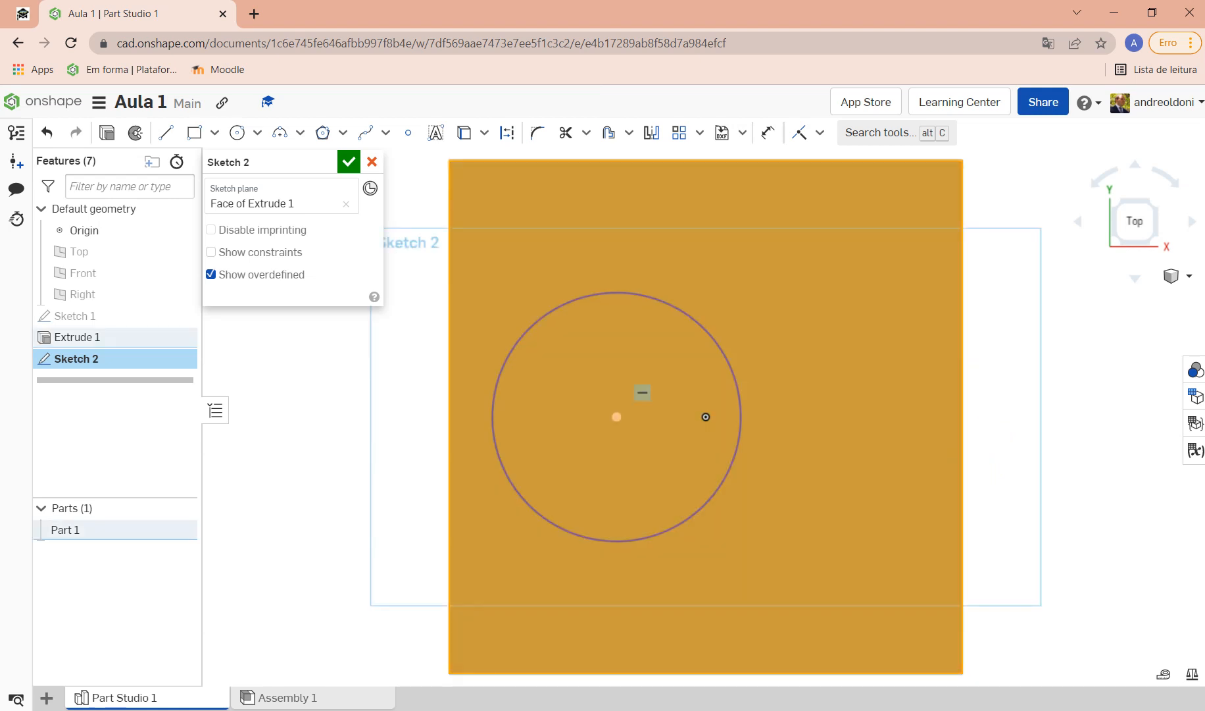
{"action": "left_click", "coordinate": [706, 416]}
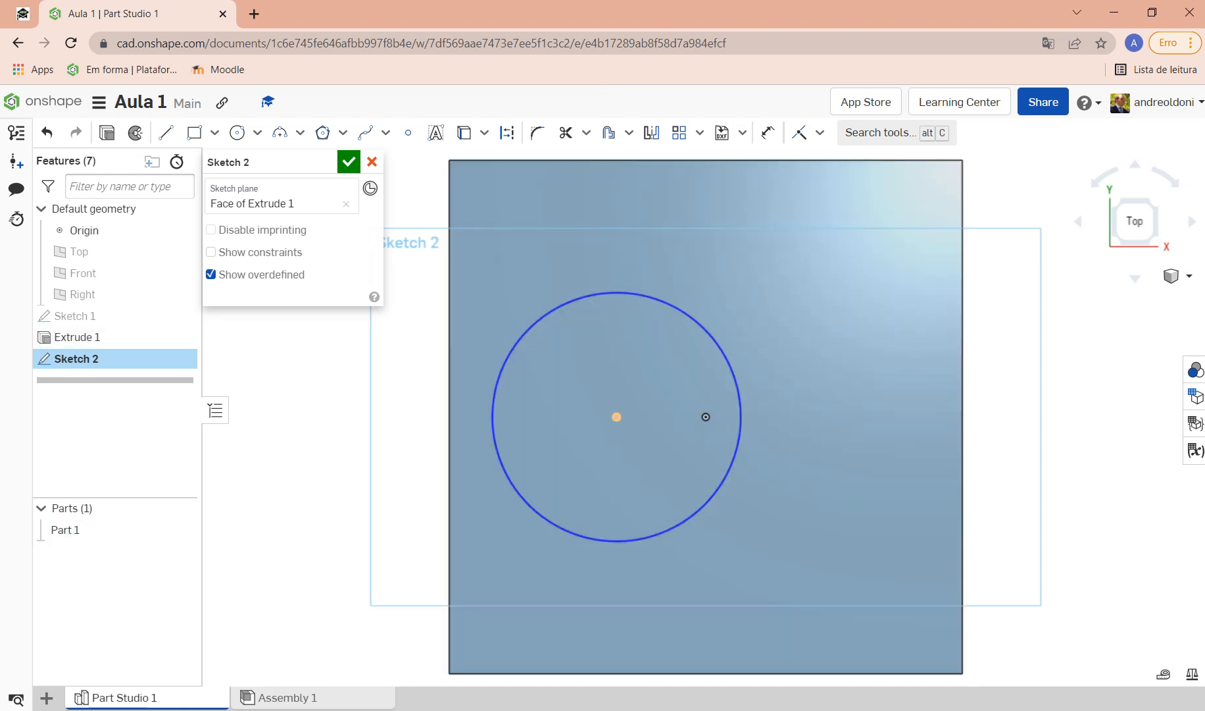
{"action": "key", "text": "h"}
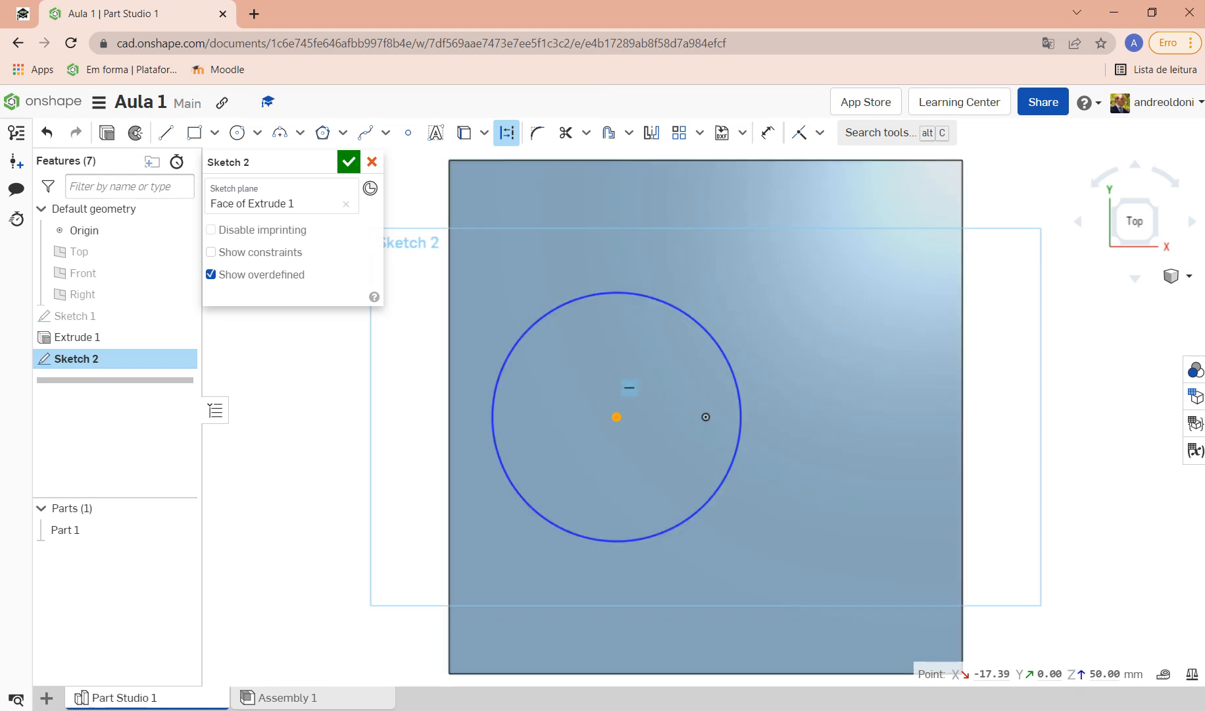
{"action": "left_click_drag", "start_coordinate": [617, 416], "coordinate": [649, 416]}
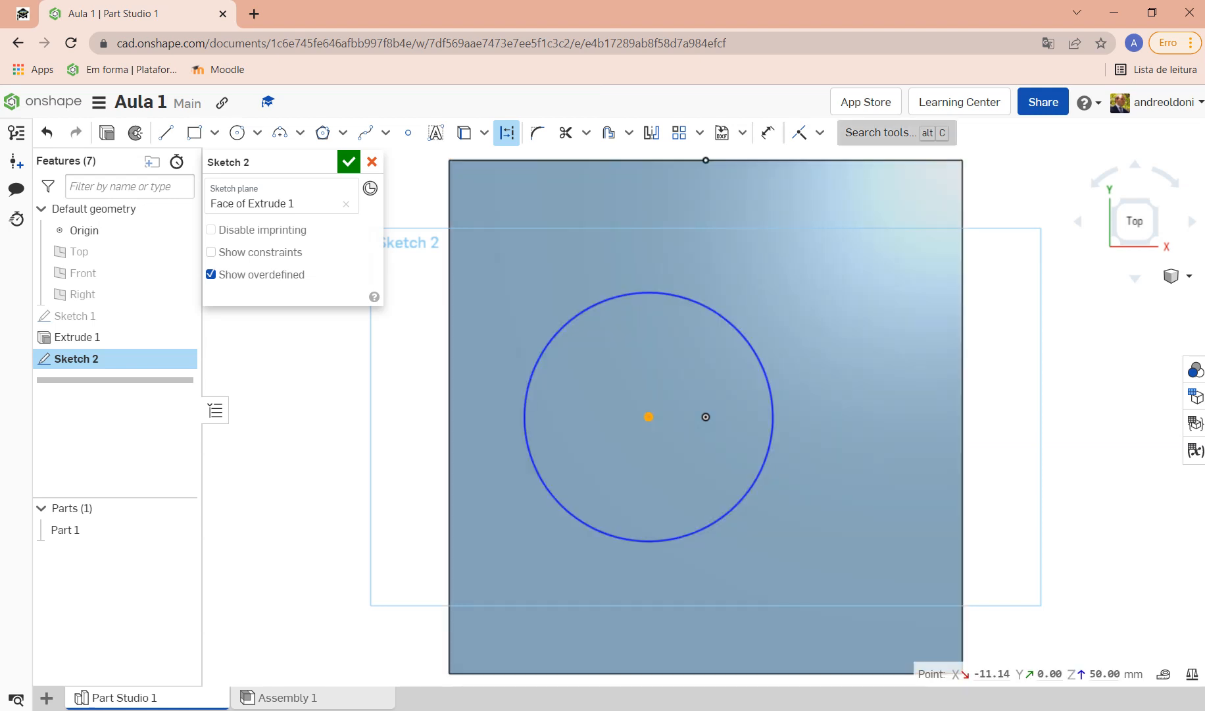
Step: Make the circle's centre coincident with the top face's centre point
{"action": "left_click", "coordinate": [820, 132]}
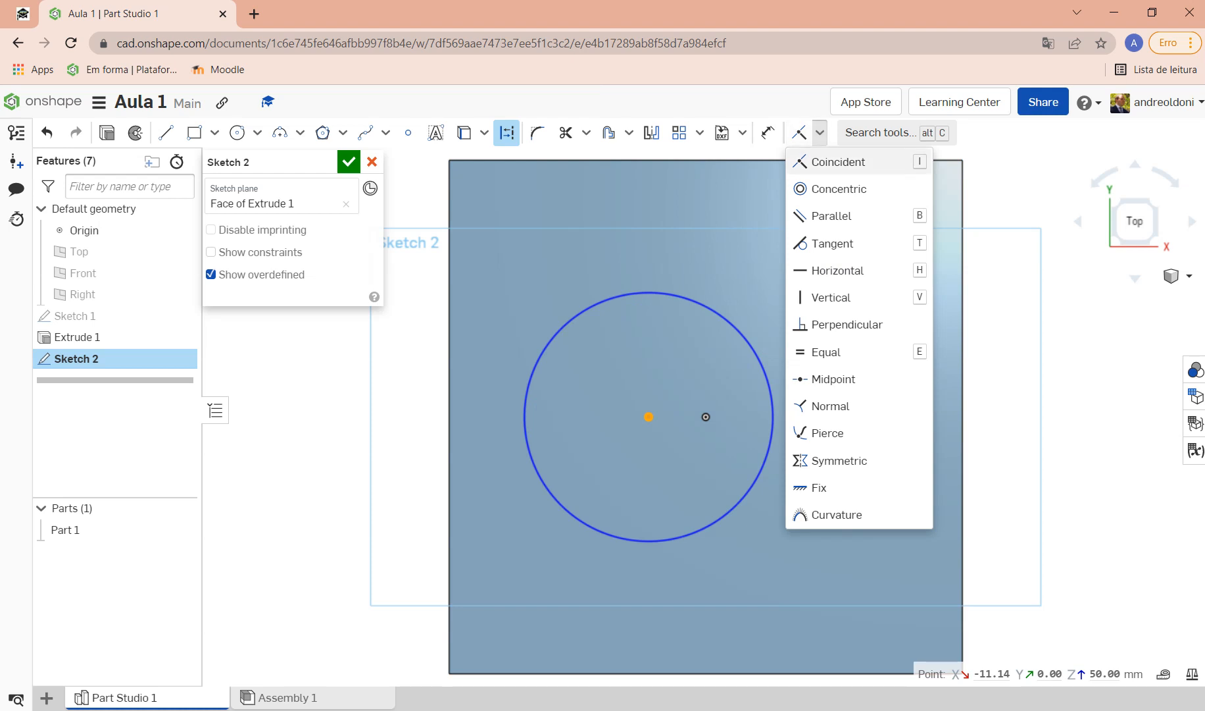
{"action": "left_click", "coordinate": [834, 162]}
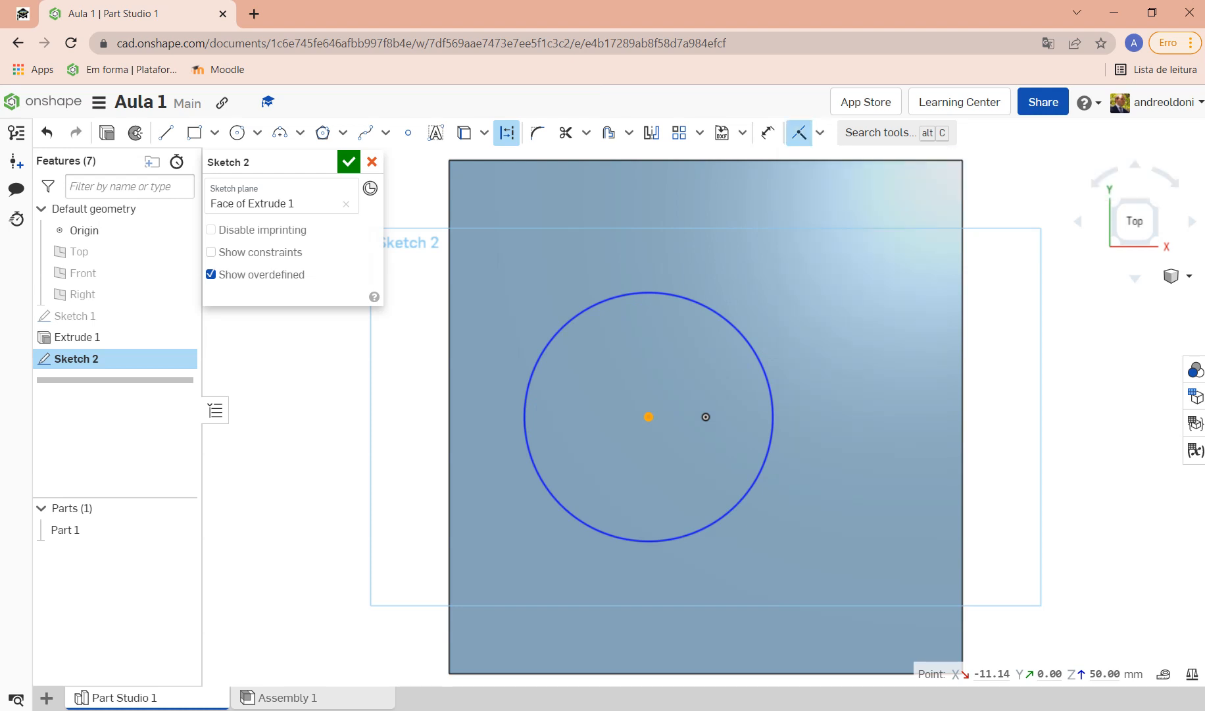
{"action": "left_click", "coordinate": [706, 416]}
{"action": "left_click", "coordinate": [649, 417]}
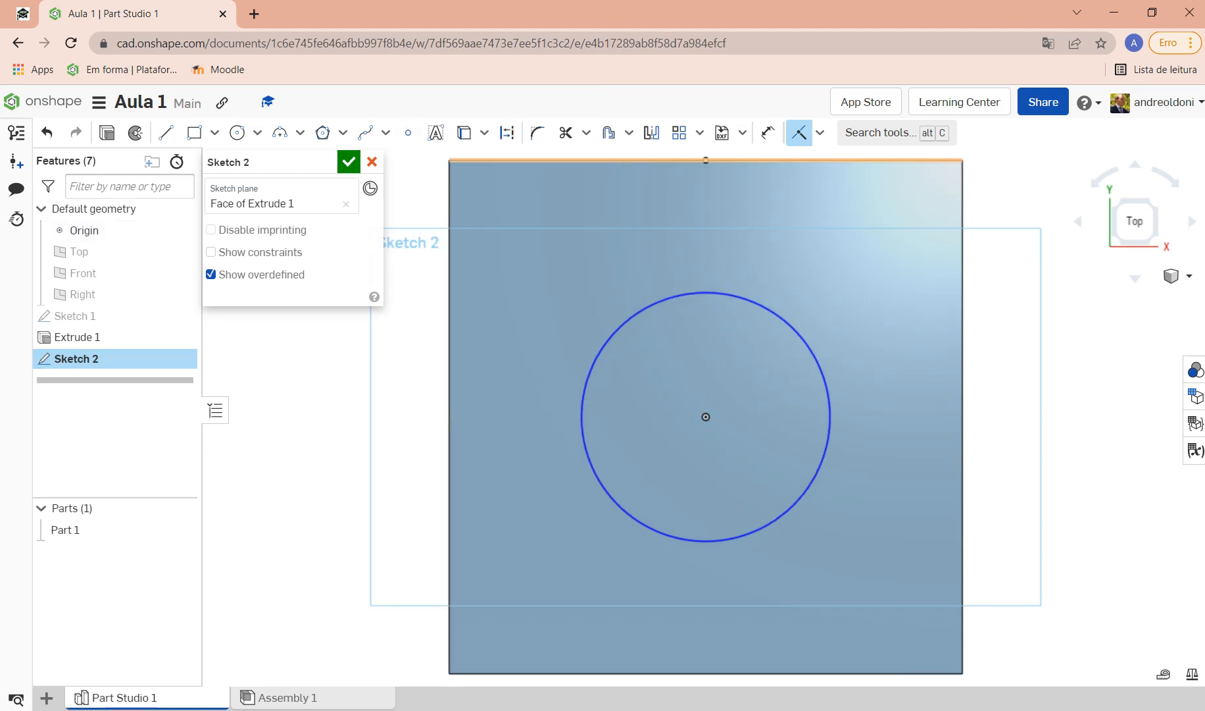
Step: Dimension the circle to Ø20 mm and finish Sketch 2
{"action": "left_click", "coordinate": [768, 132]}
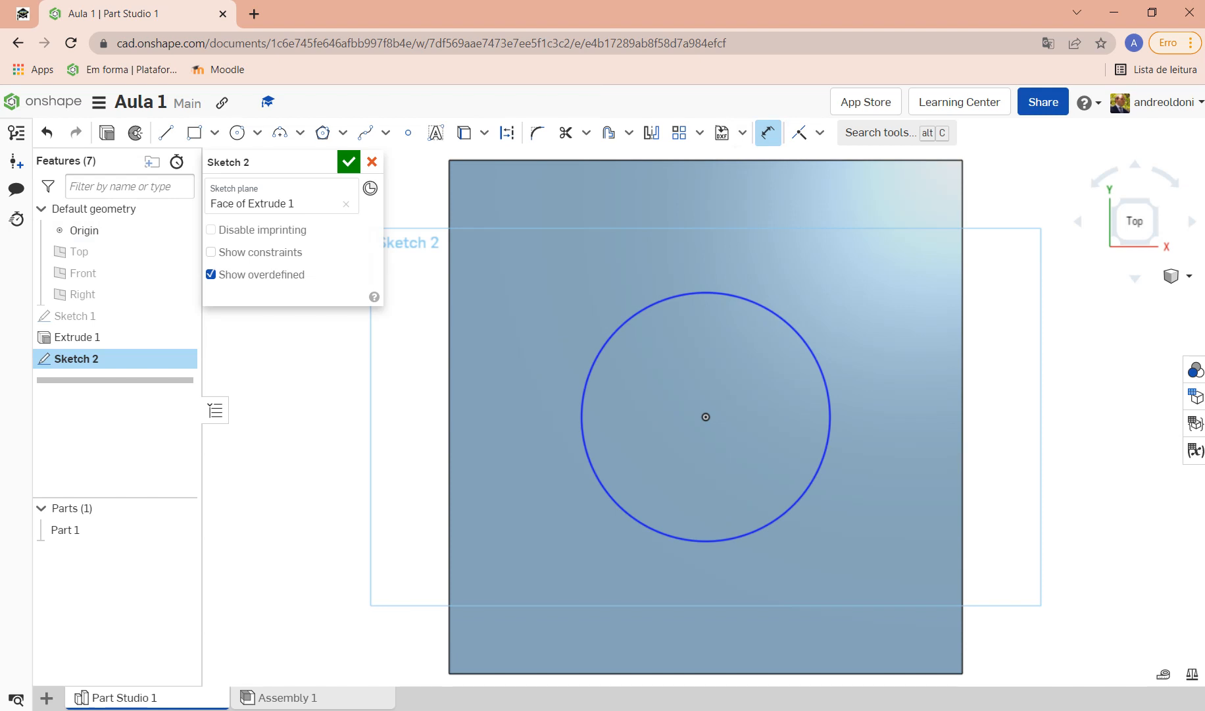
{"action": "left_click", "coordinate": [736, 295]}
{"action": "left_click", "coordinate": [701, 234]}
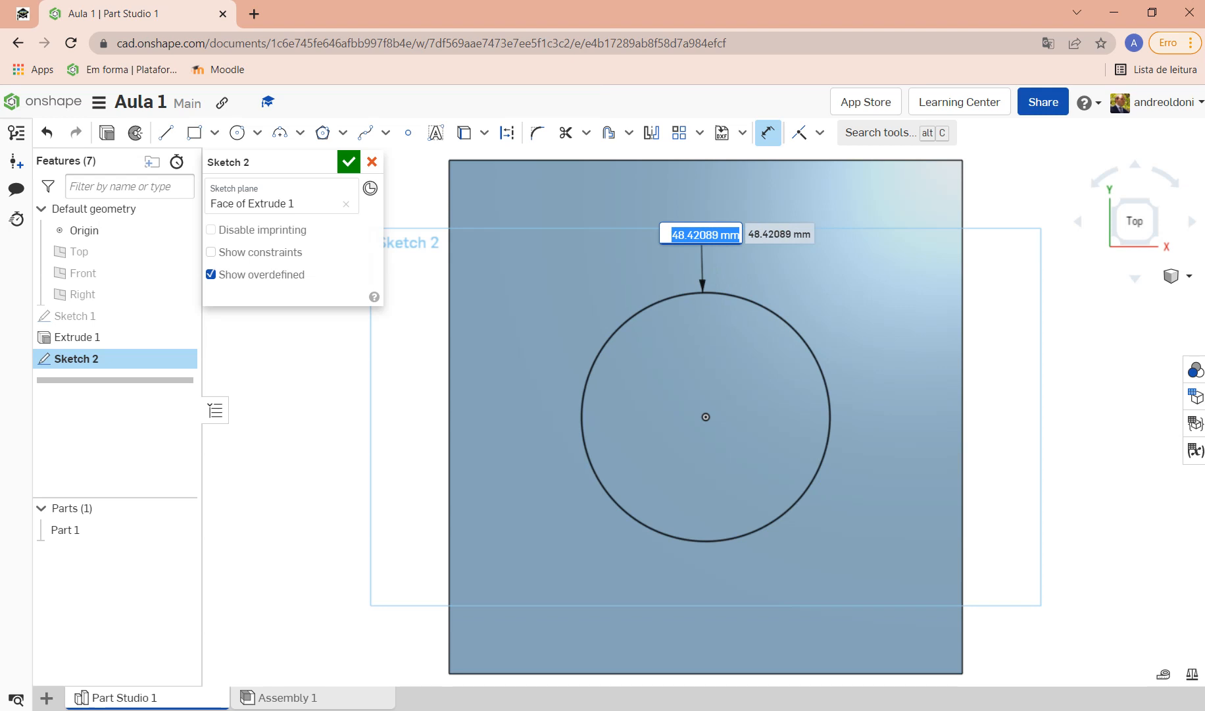
{"action": "type", "text": "20"}
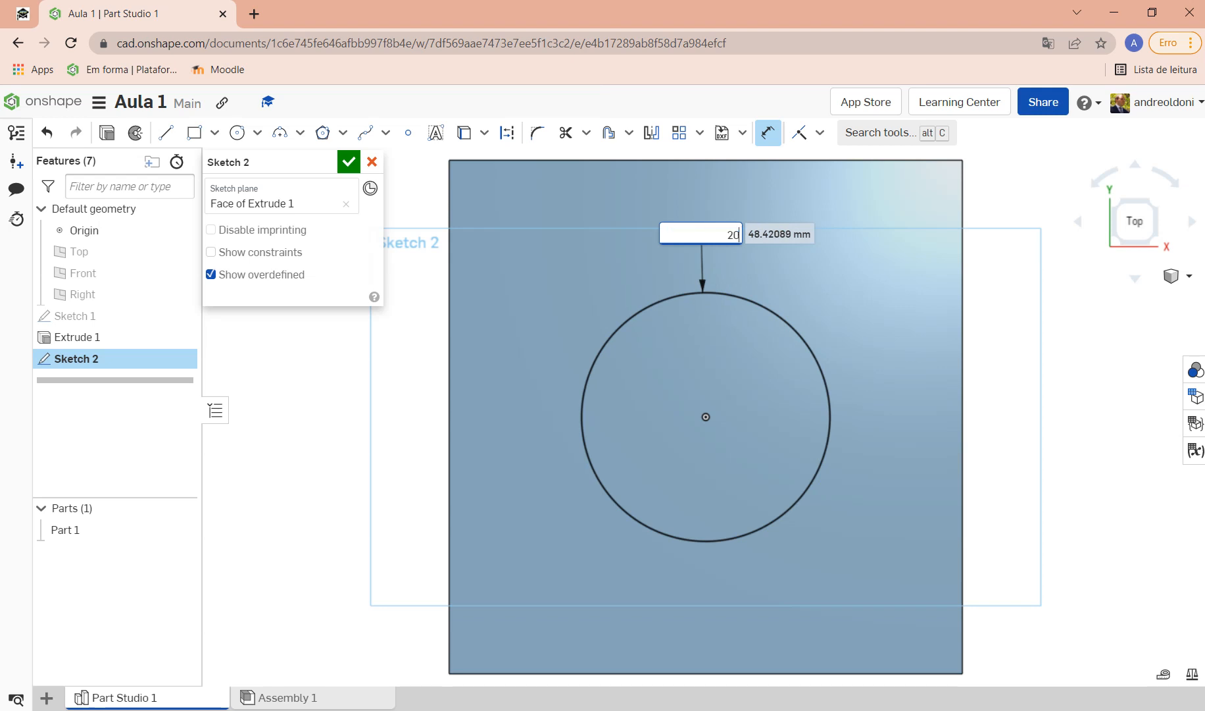
{"action": "key", "text": "Return"}
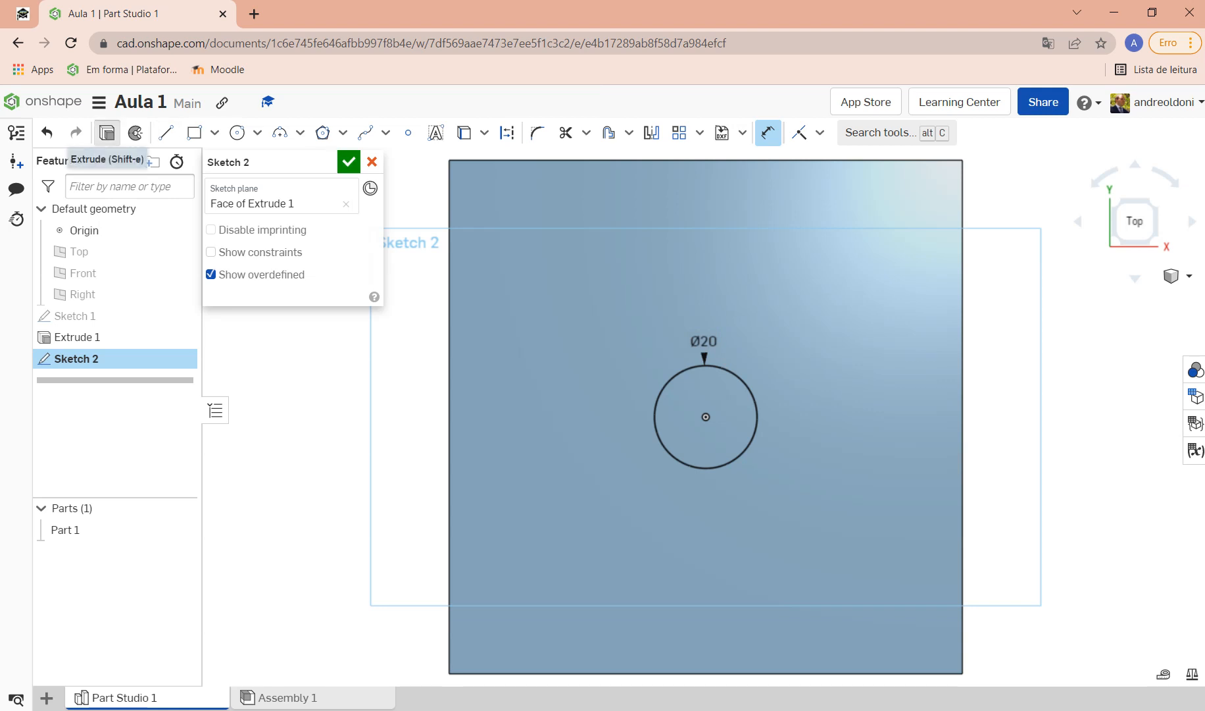
{"action": "left_click", "coordinate": [106, 132]}
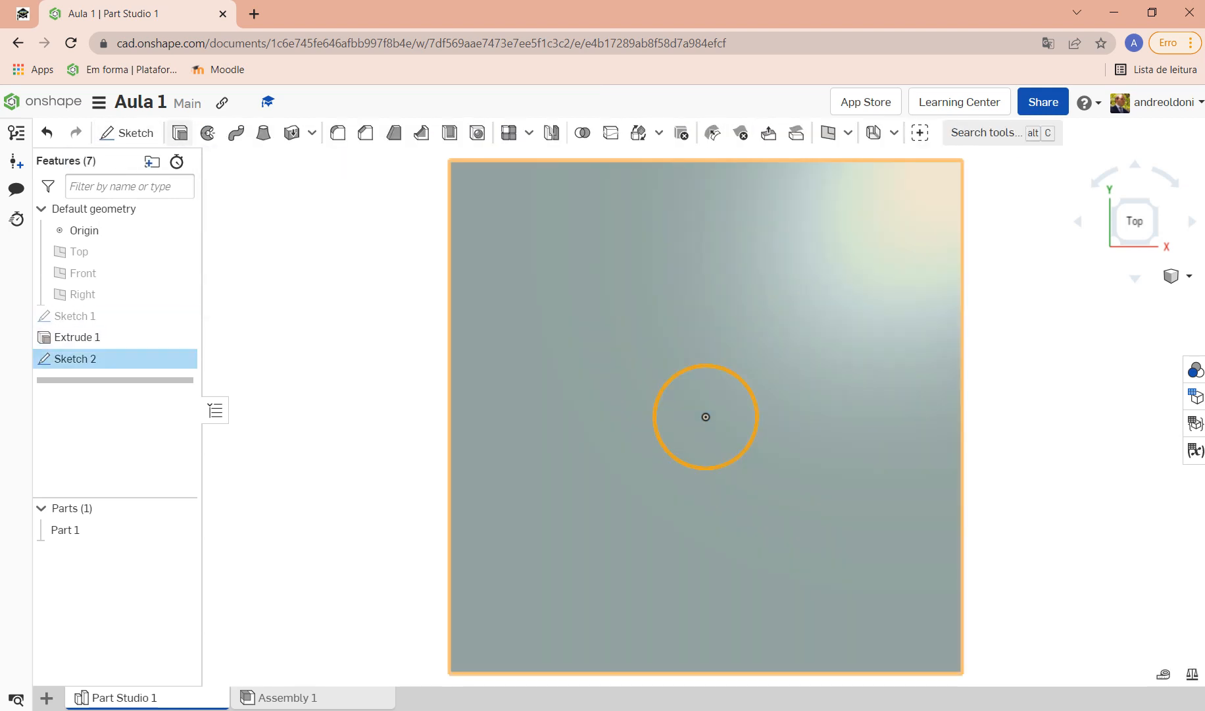
Step: Start Extrude 2 on the Sketch 2 circle with Add, Blind, 25 mm defaults
{"action": "left_click", "coordinate": [180, 132]}
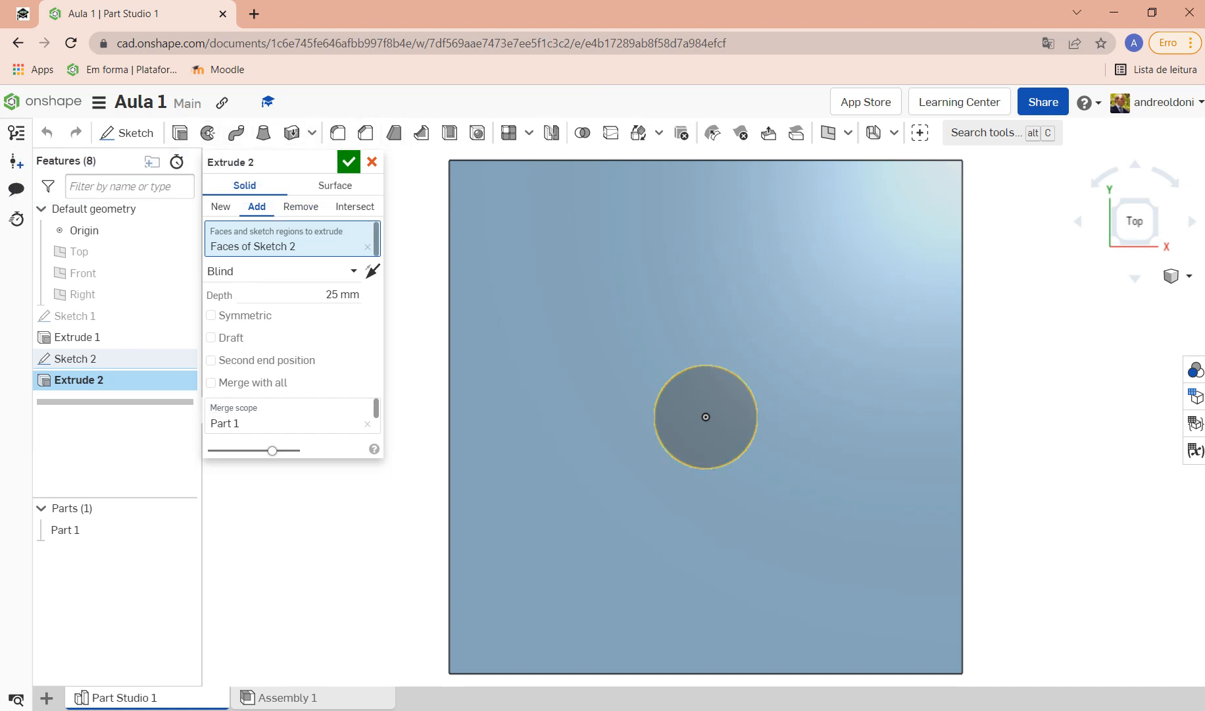
Step: Flip the extrude direction and translate the Onshape page into Portuguese
{"action": "left_click", "coordinate": [372, 271]}
{"action": "left_click", "coordinate": [371, 271]}
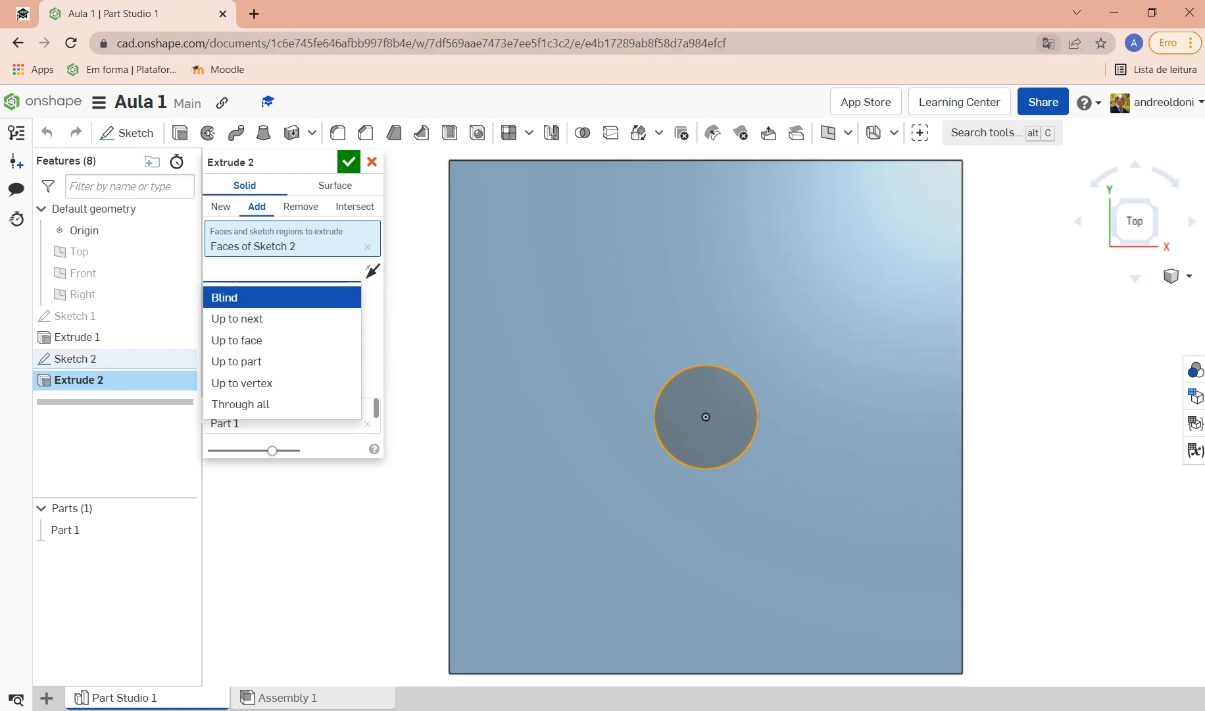
{"action": "left_click", "coordinate": [1049, 44]}
{"action": "left_click", "coordinate": [950, 74]}
{"action": "left_click", "coordinate": [263, 298]}
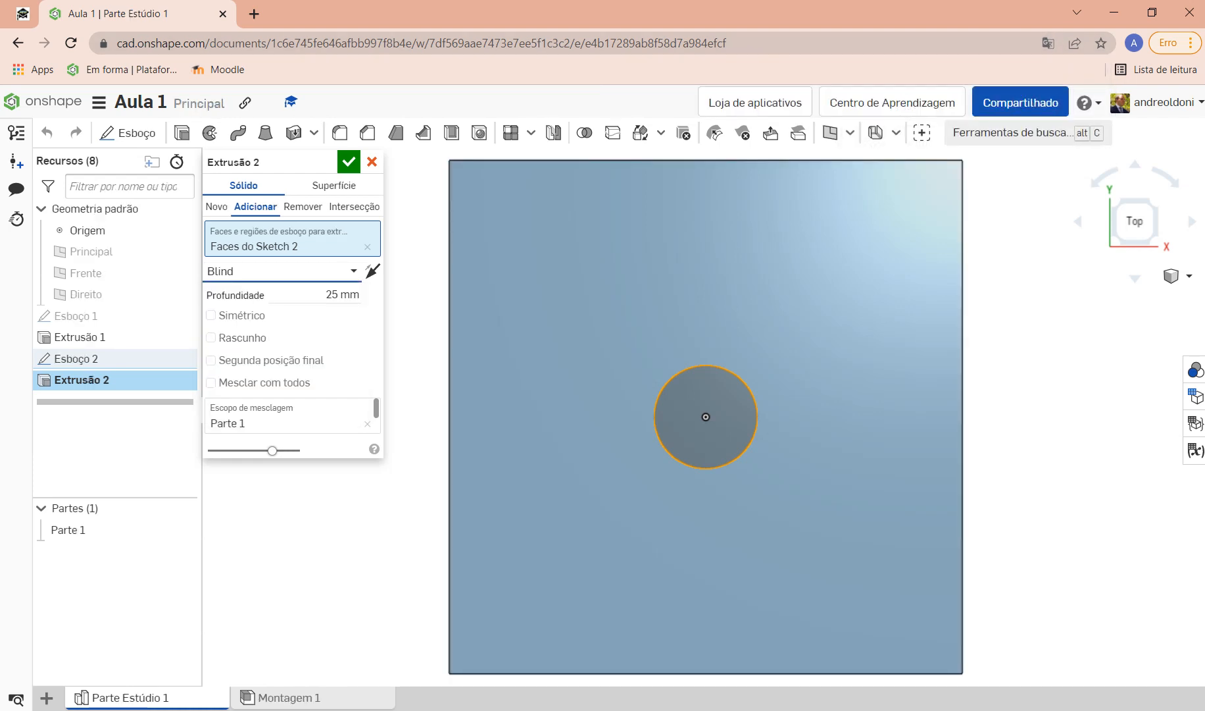
Step: Set the Extrude 2 end type to Up to next and inspect the preview
{"action": "left_click", "coordinate": [356, 270]}
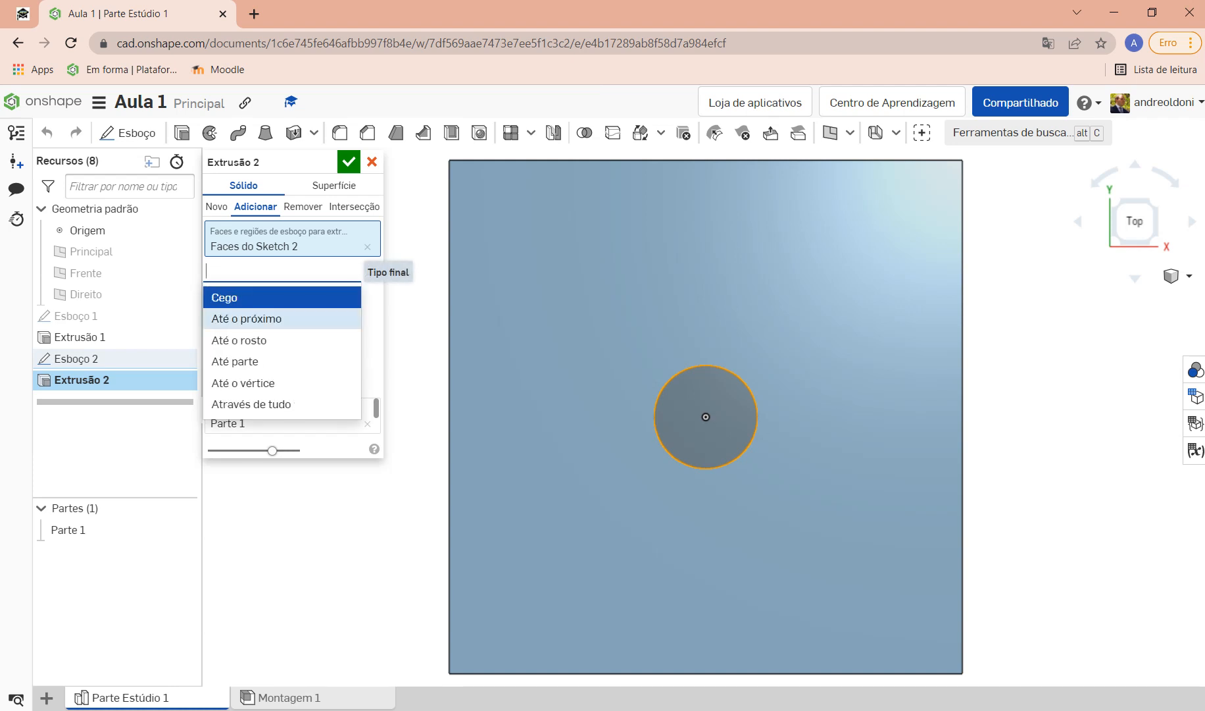
{"action": "left_click", "coordinate": [246, 318]}
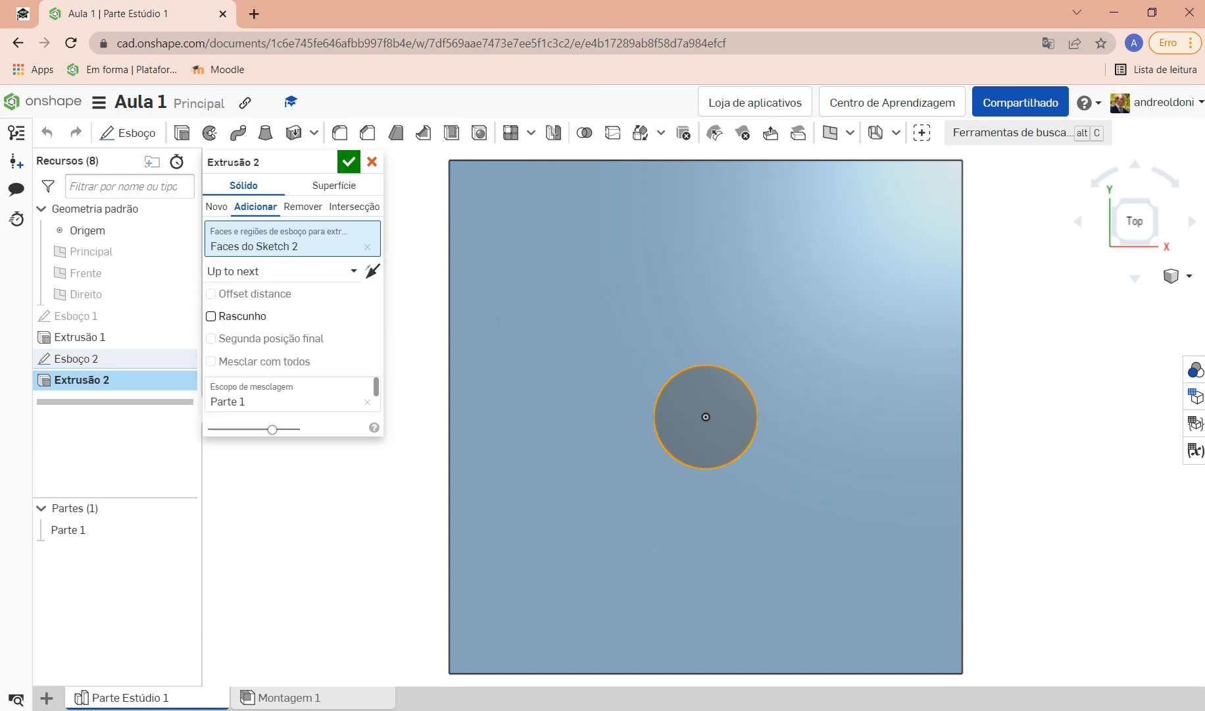
{"action": "right_click_drag", "start_coordinate": [816, 552], "coordinate": [821, 441]}
{"action": "scroll", "coordinate": [861, 407], "scroll_direction": "down", "scroll_amount": 4}
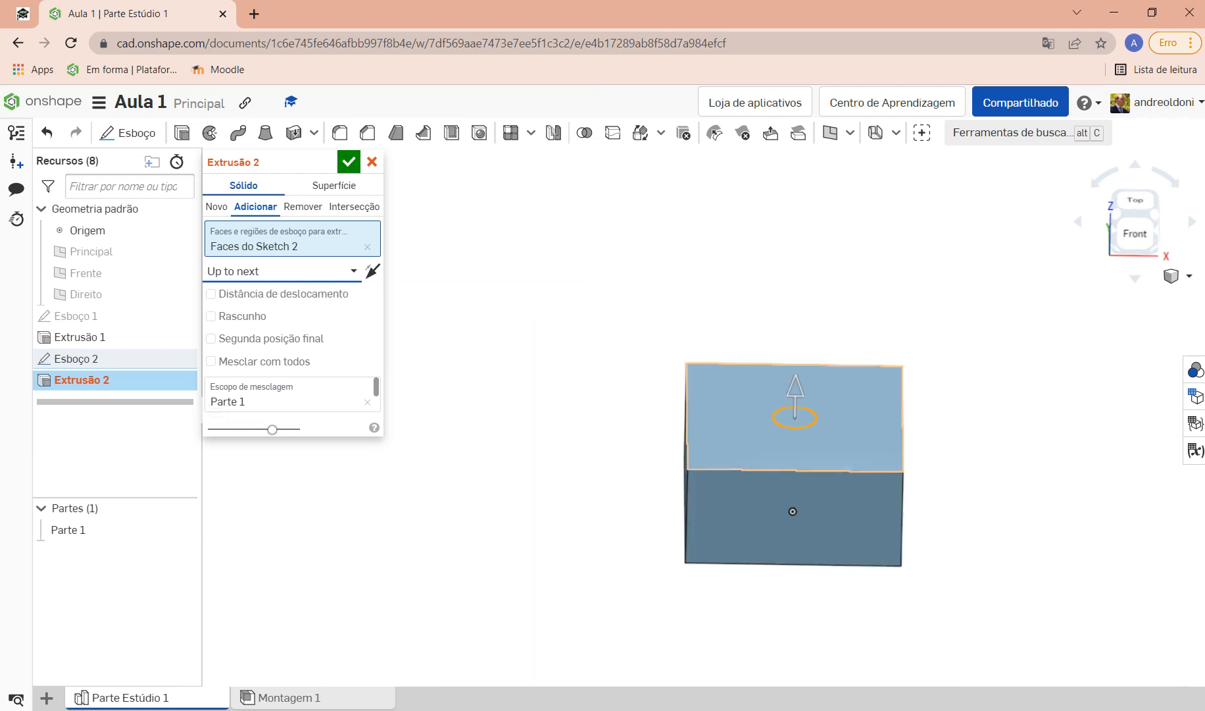
{"action": "scroll", "coordinate": [806, 482], "scroll_direction": "up", "scroll_amount": 2}
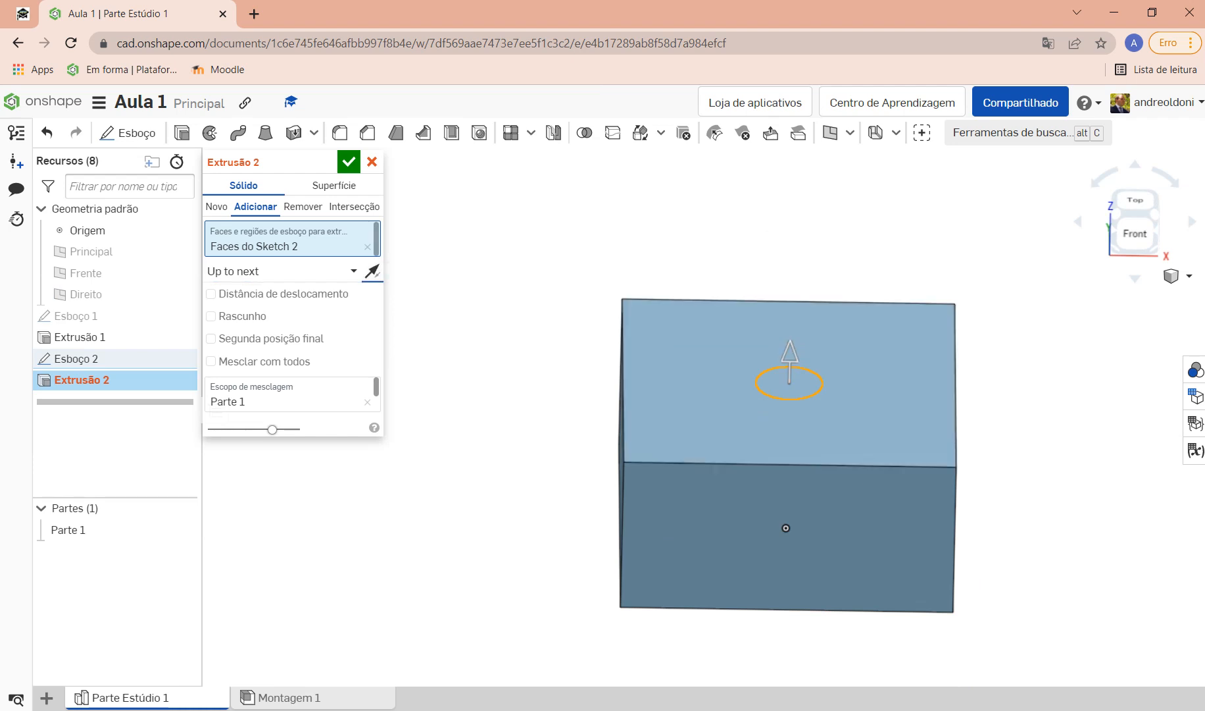
Step: Reverse Extrude 2 into the block, switch it to Remove, and confirm the hole cut
{"action": "left_click", "coordinate": [373, 271]}
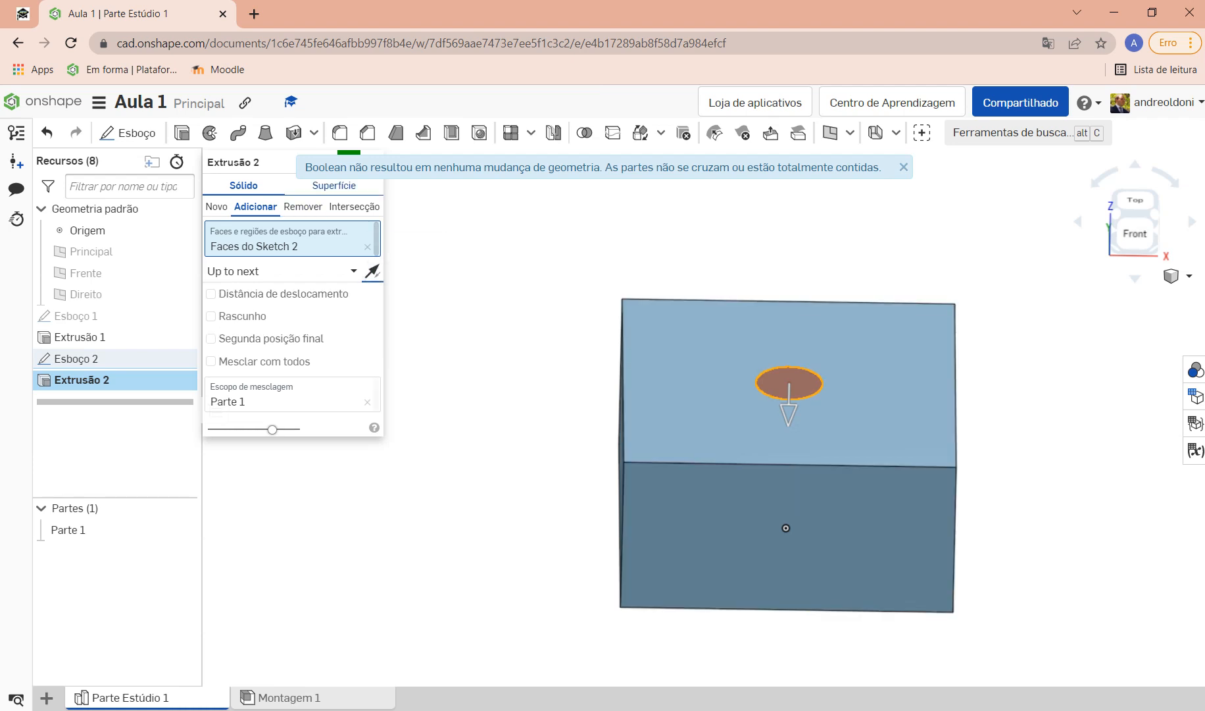
{"action": "left_click", "coordinate": [303, 206]}
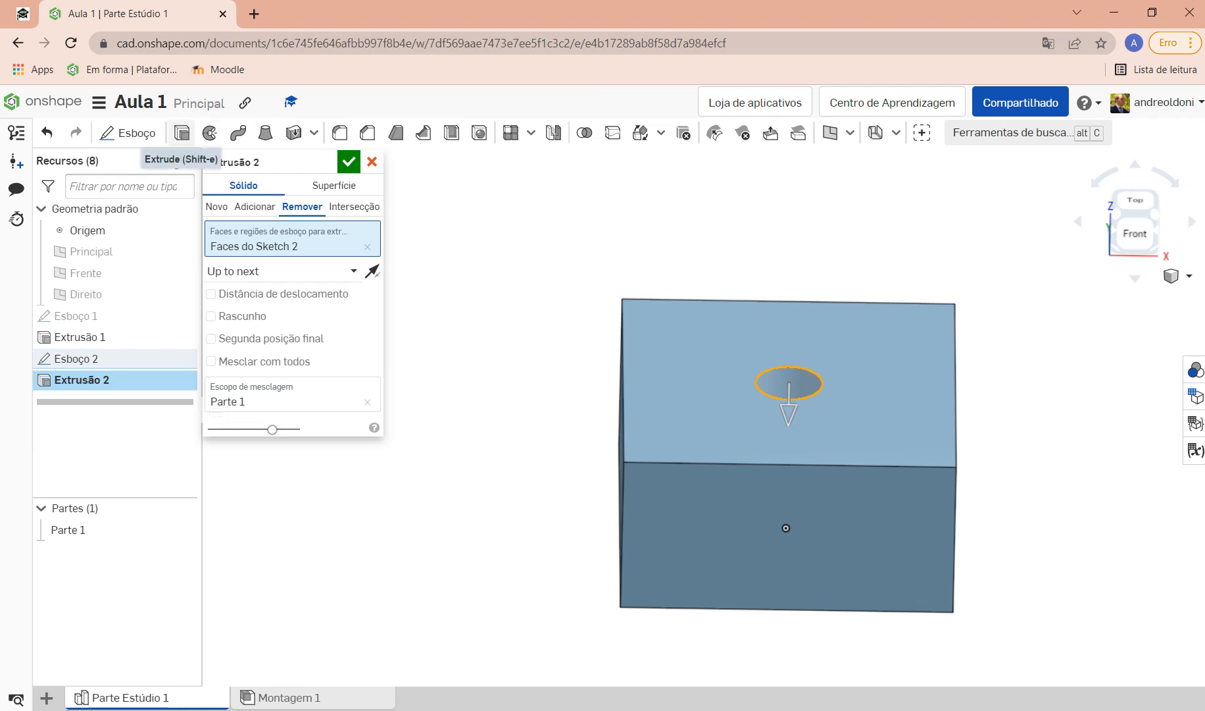
{"action": "key", "text": "Return"}
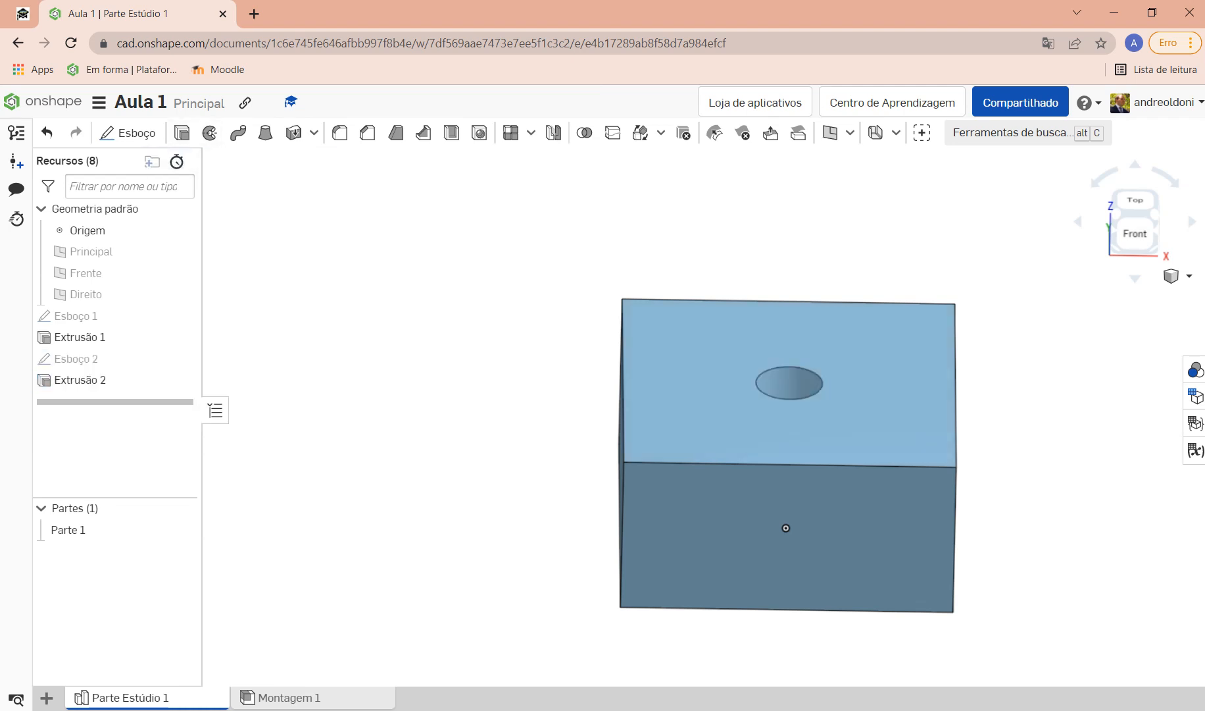
Step: Orbit to view the new hole and select the block's top face around it
{"action": "right_click_drag", "start_coordinate": [786, 528], "coordinate": [752, 581]}
{"action": "scroll", "coordinate": [752, 581], "scroll_direction": "down", "scroll_amount": 3}
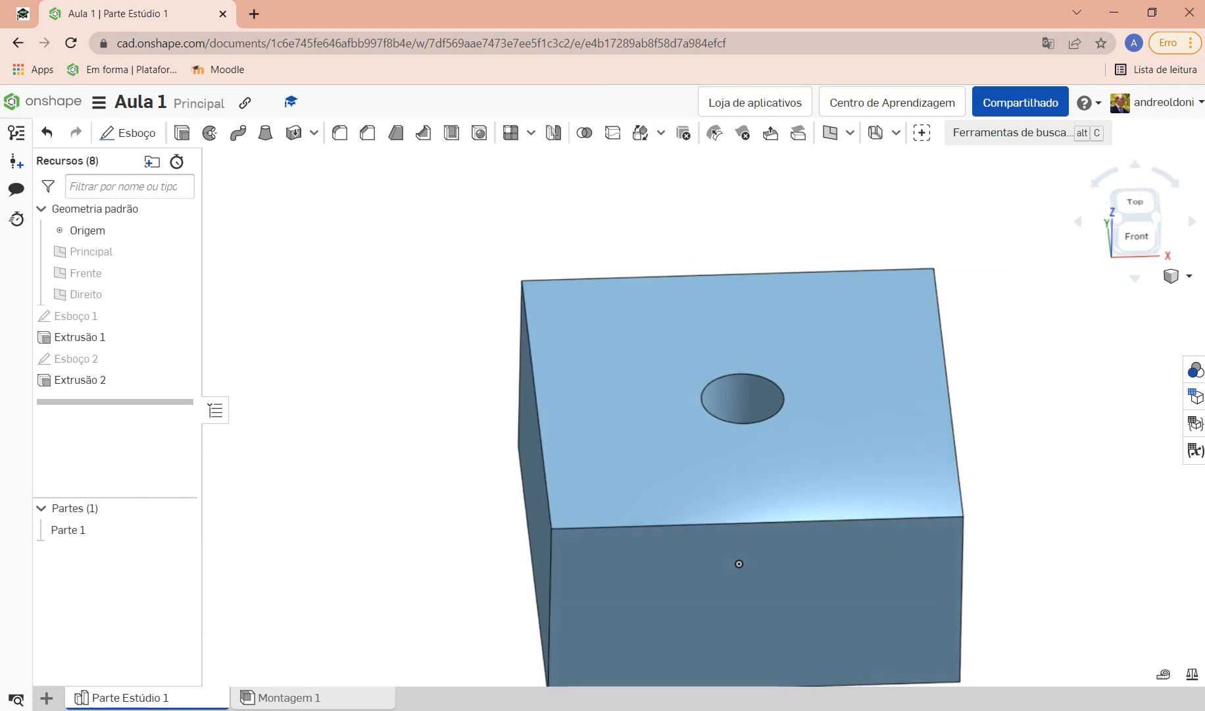
{"action": "scroll", "coordinate": [739, 563], "scroll_direction": "down", "scroll_amount": 2}
{"action": "scroll", "coordinate": [739, 500], "scroll_direction": "up", "scroll_amount": 3}
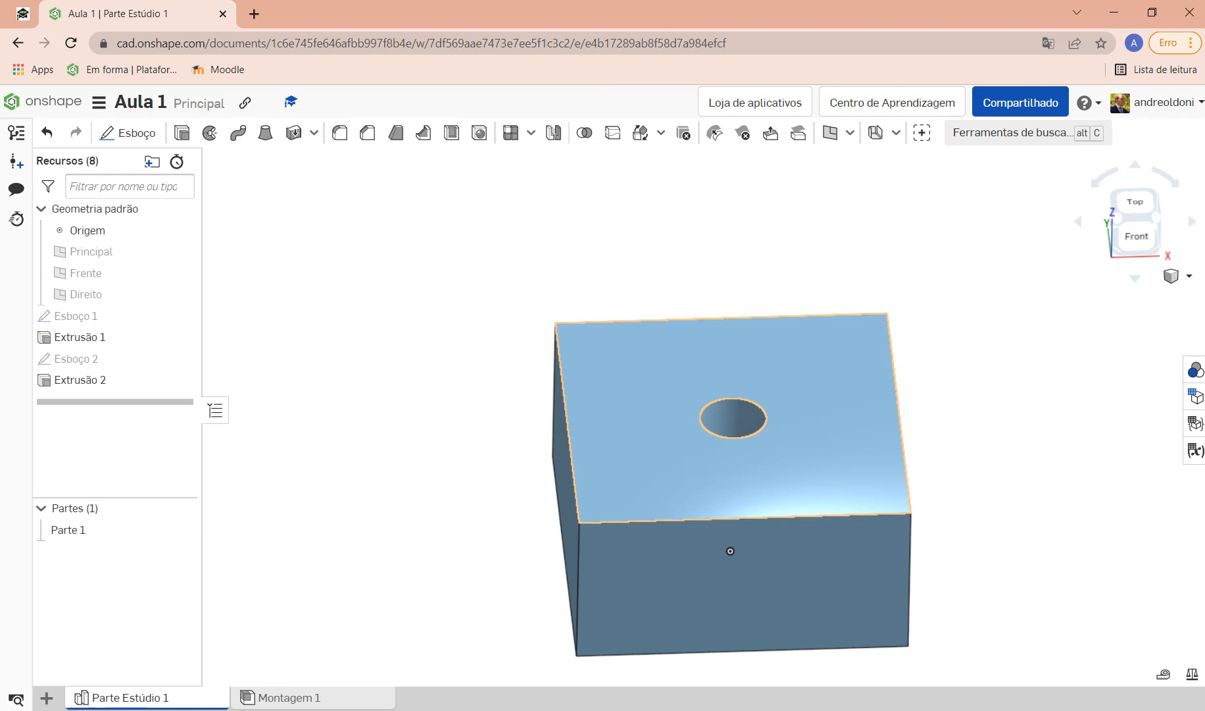
{"action": "left_click", "coordinate": [632, 418]}
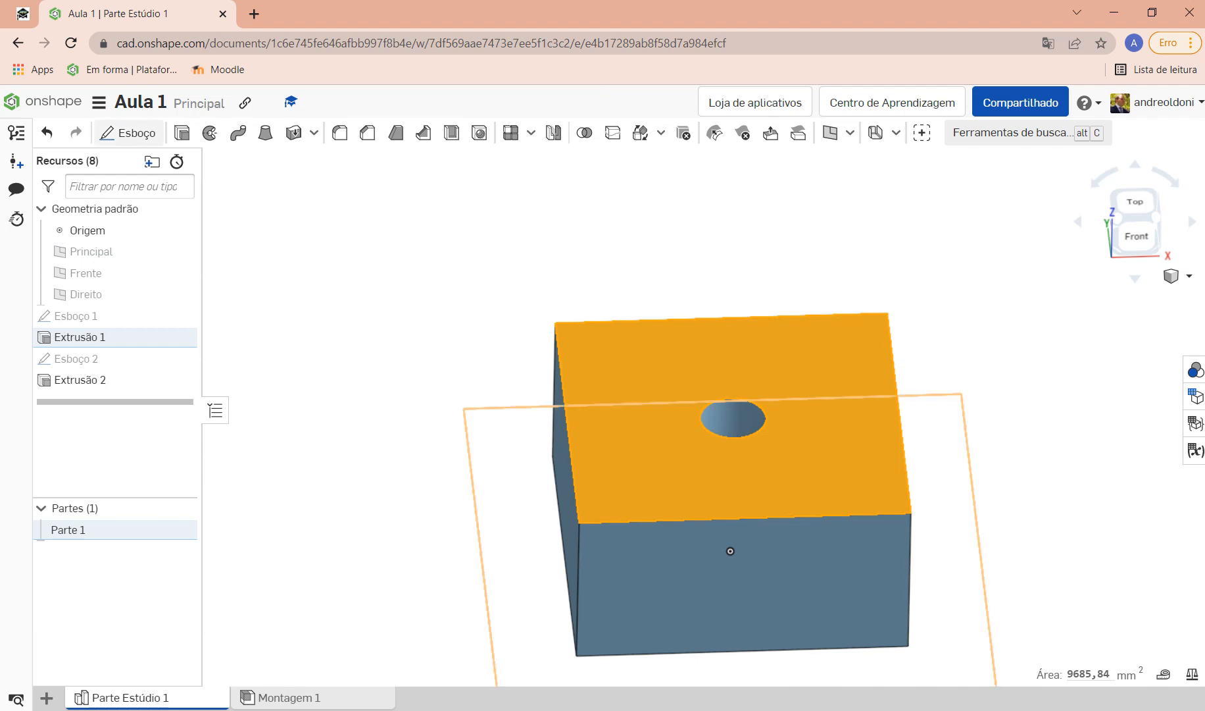
Step: Start Sketch 3 on the top face and draw a circle centred on the hole
{"action": "key", "text": "Escape"}
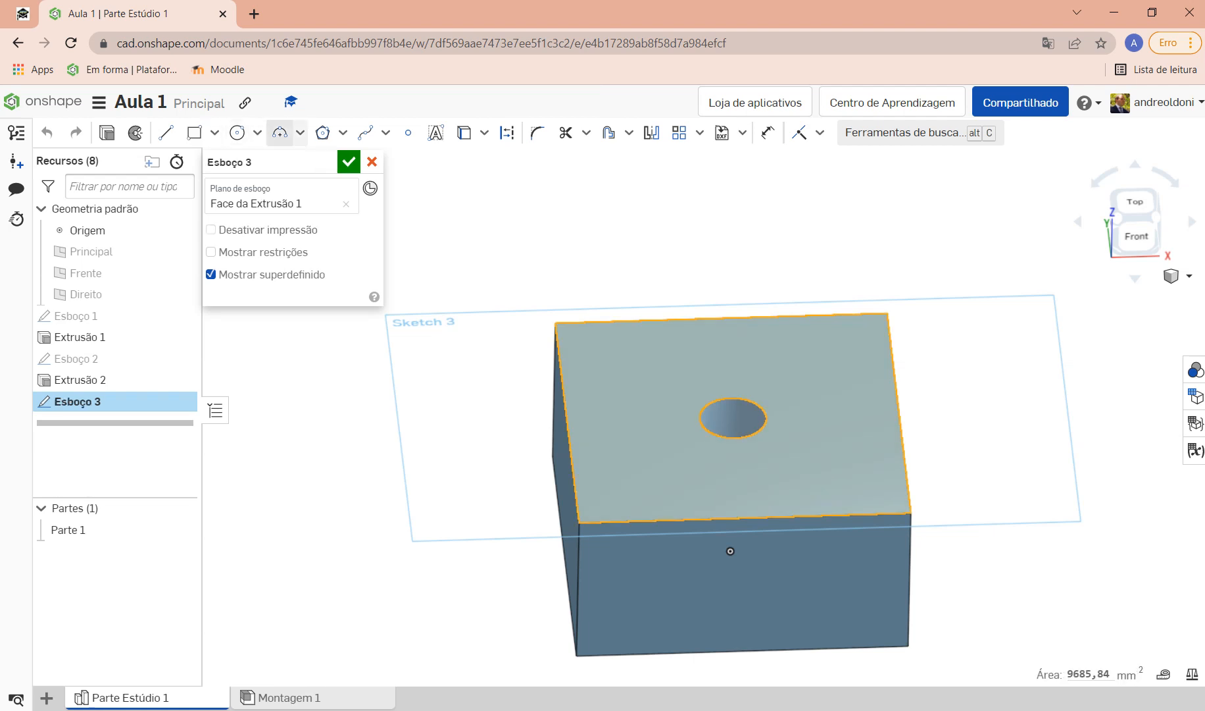
{"action": "left_click", "coordinate": [237, 132]}
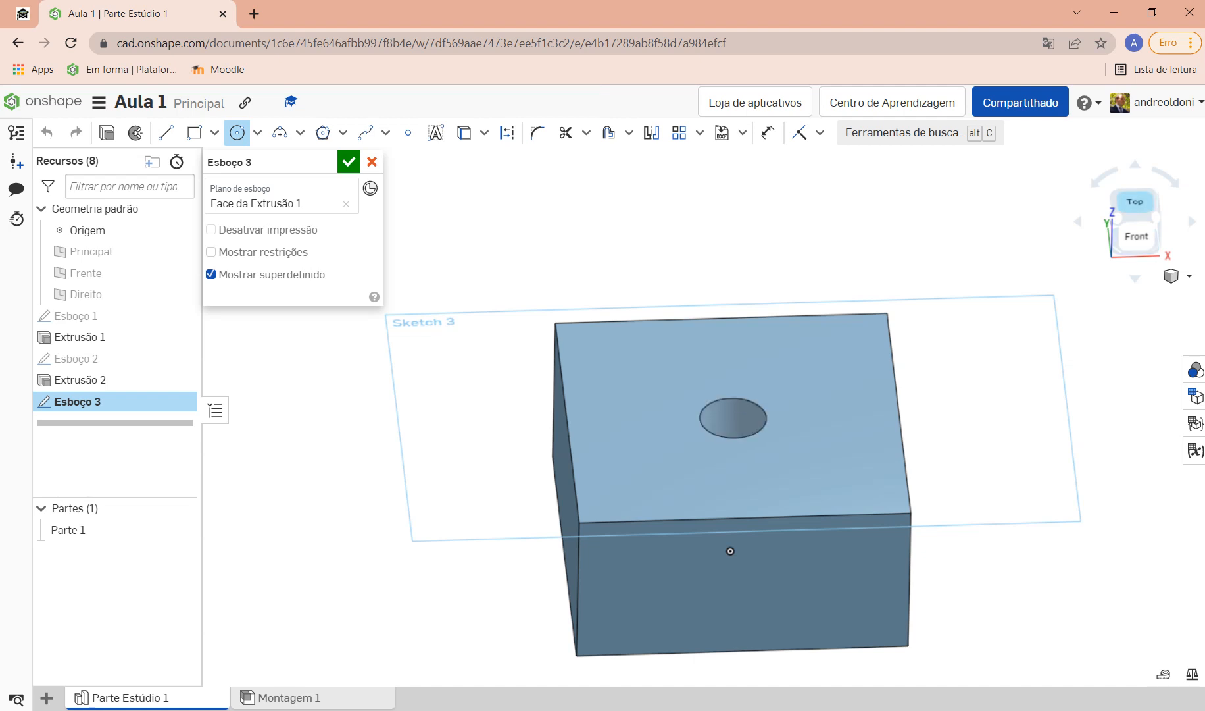
{"action": "left_click", "coordinate": [1135, 201]}
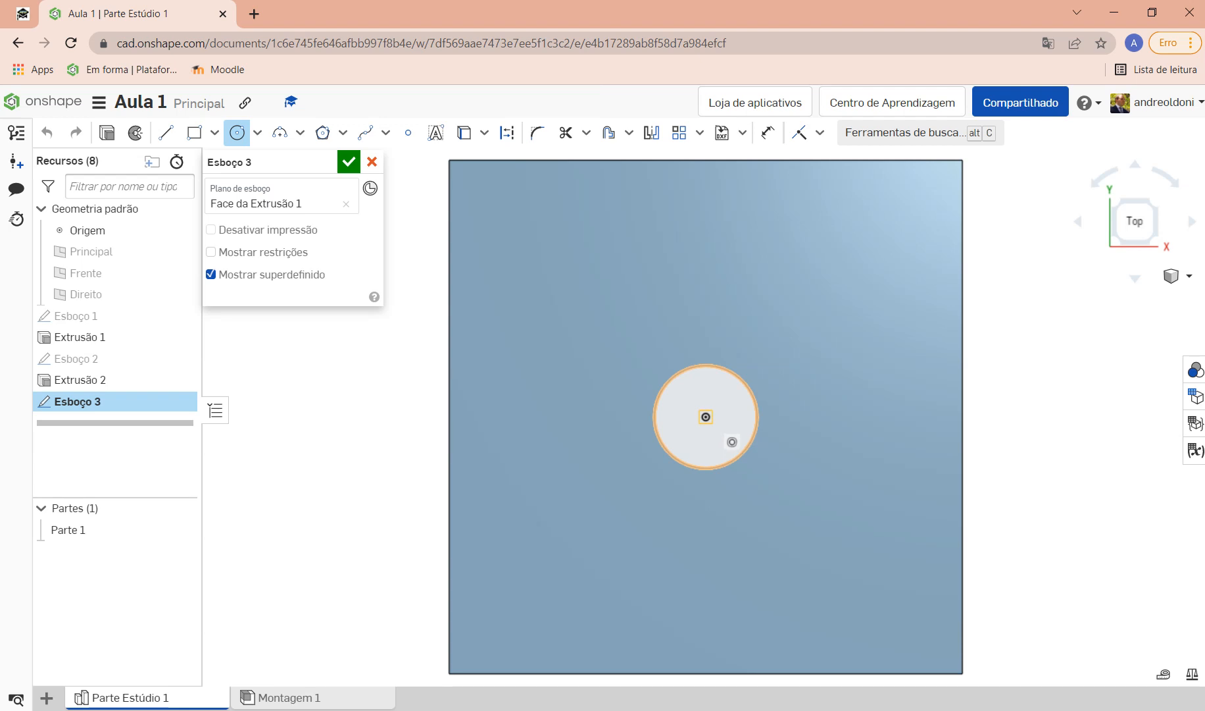
{"action": "left_click", "coordinate": [706, 417]}
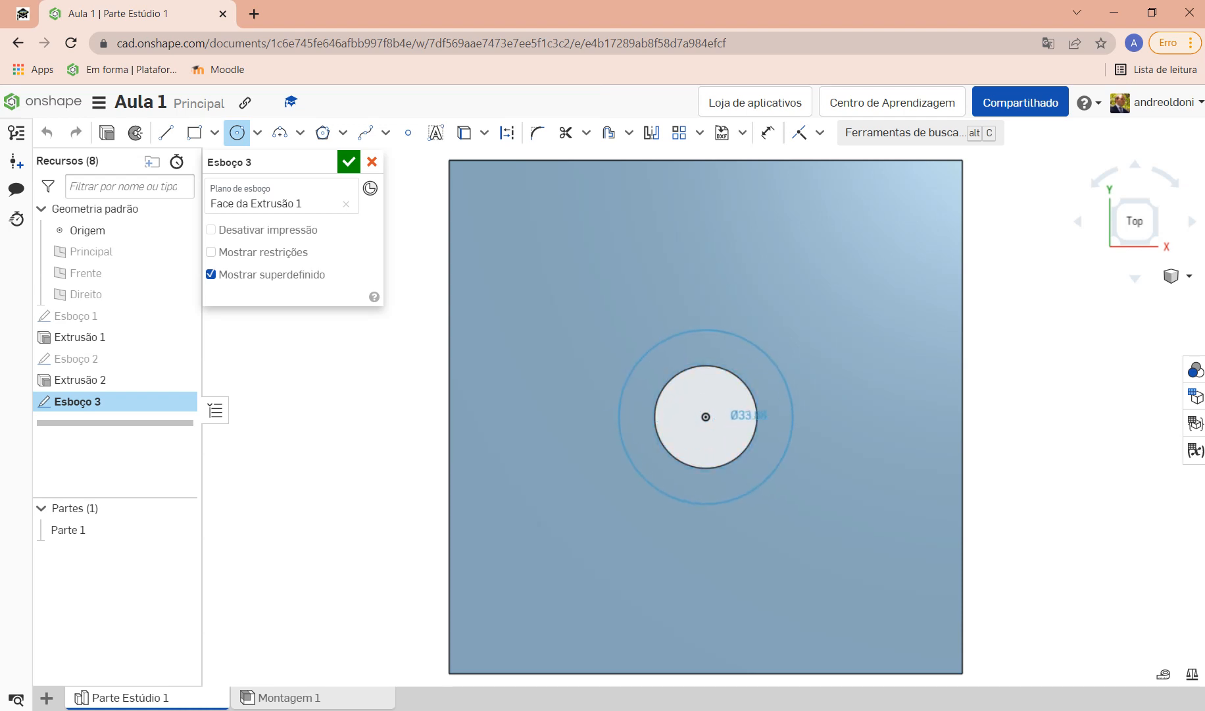
{"action": "left_click", "coordinate": [772, 418]}
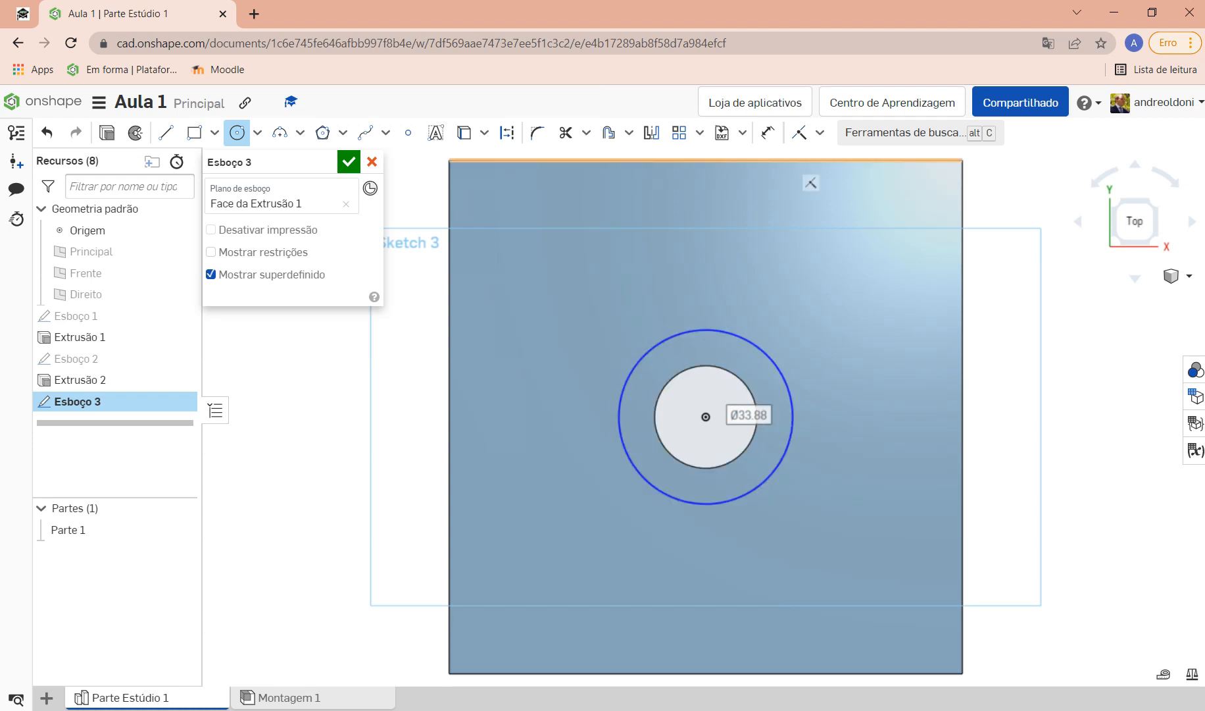
Step: Dimension the new circle to Ø30 mm, correcting the 25 value to 30
{"action": "left_click", "coordinate": [768, 132]}
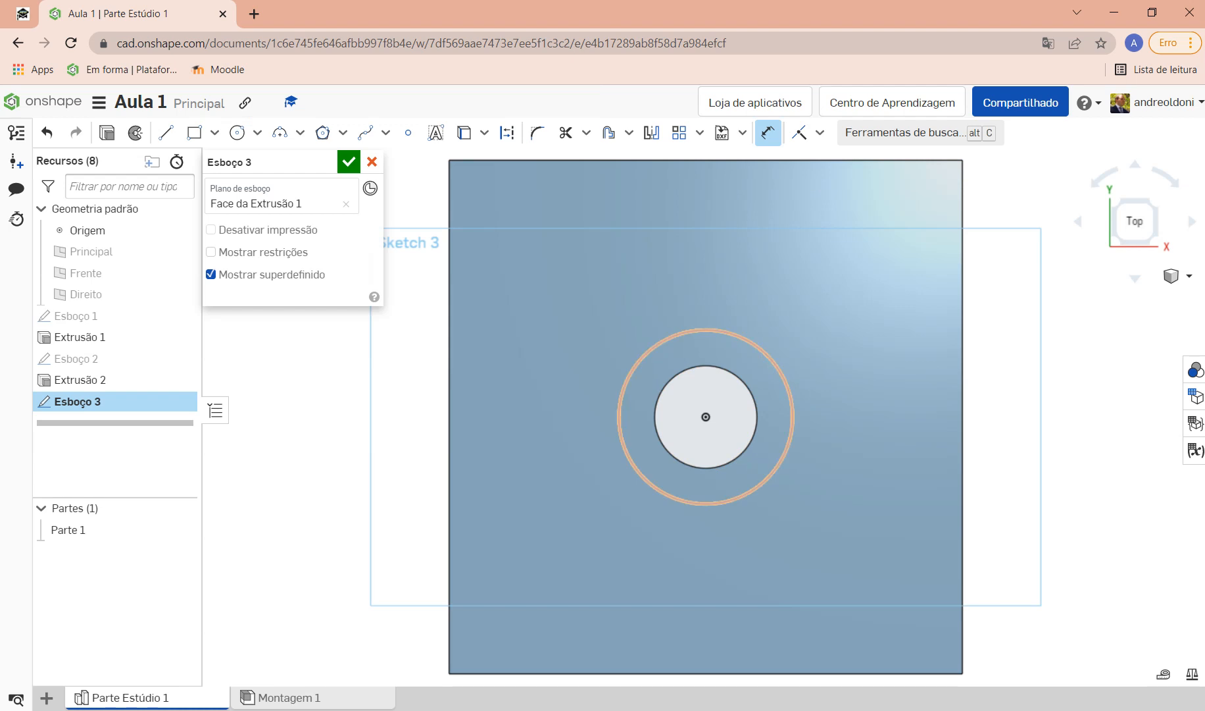
{"action": "left_click", "coordinate": [713, 330]}
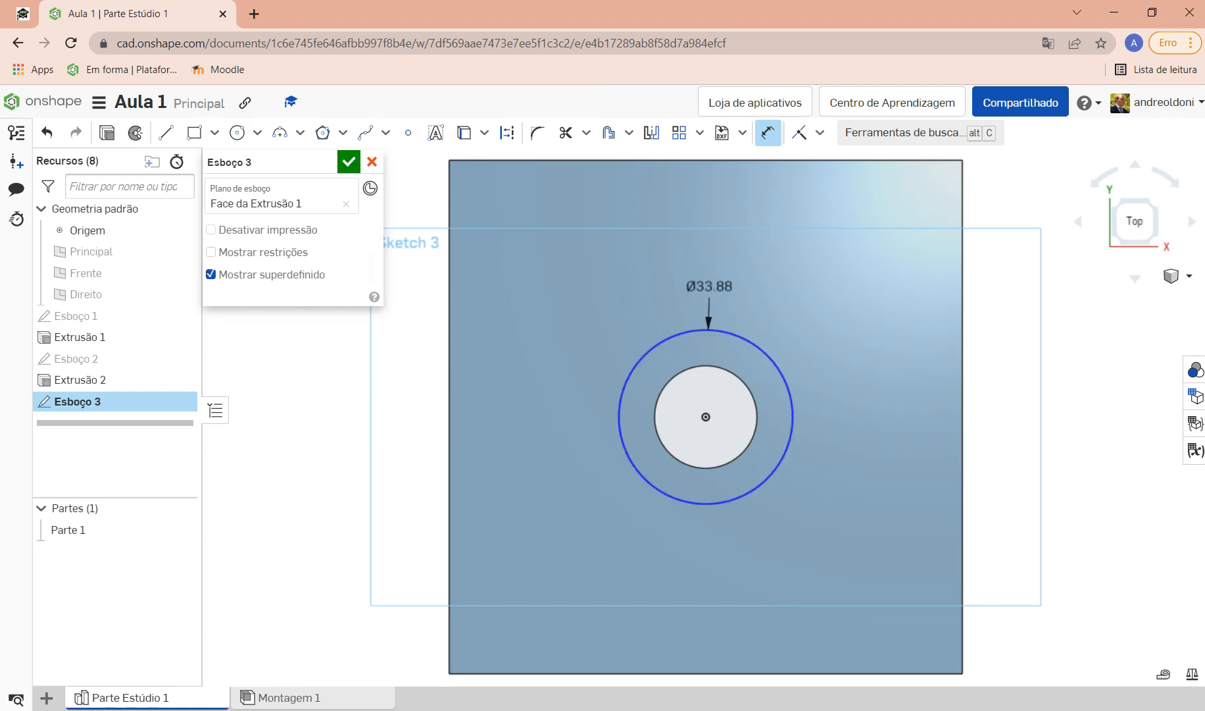
{"action": "left_click", "coordinate": [707, 283]}
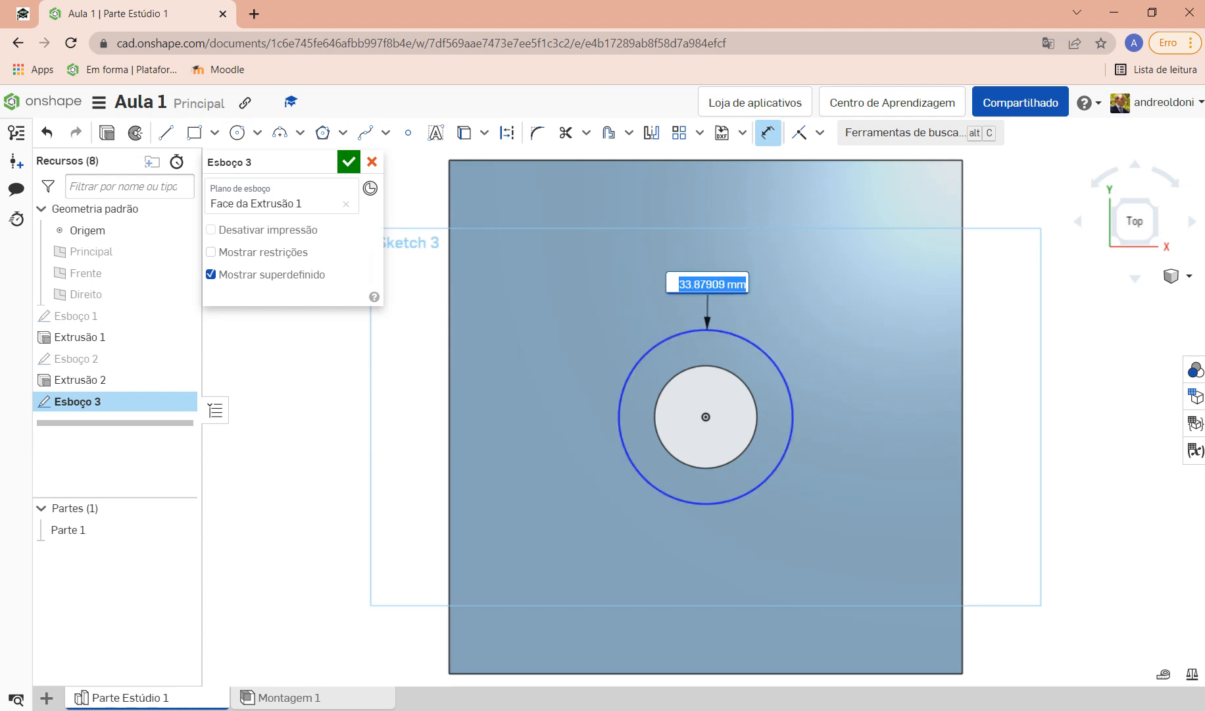
{"action": "type", "text": "30"}
{"action": "key", "text": "Return"}
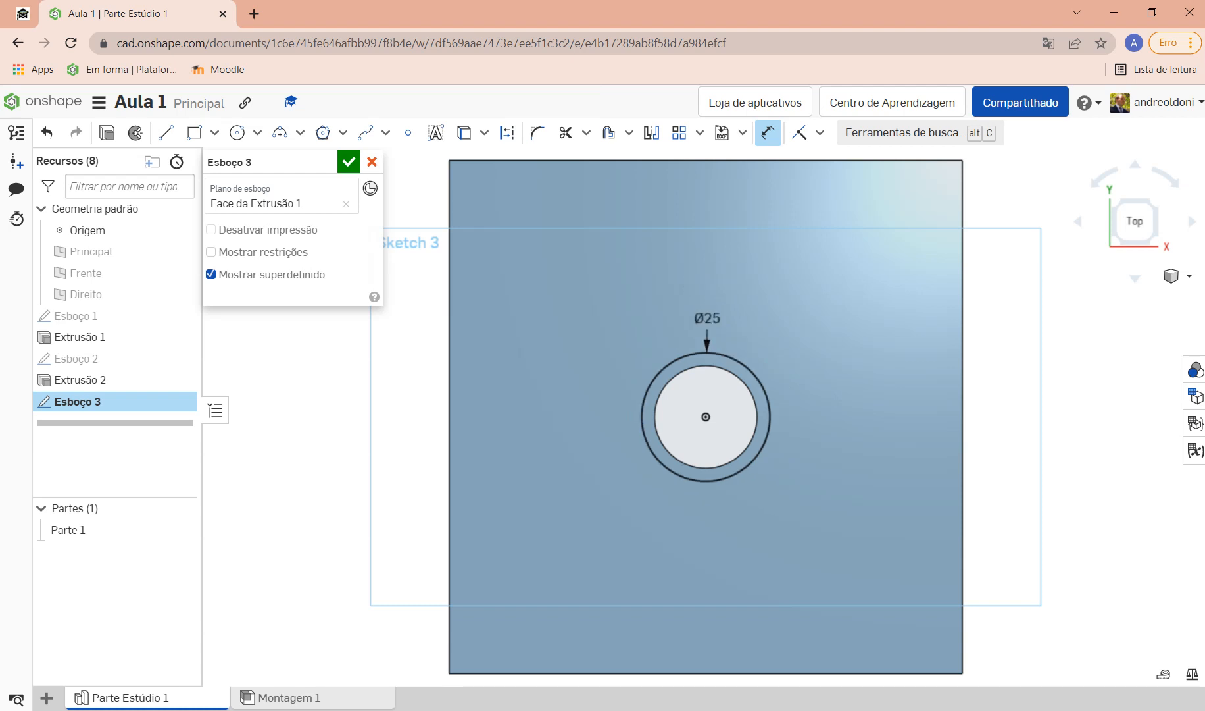
{"action": "right_click_drag", "start_coordinate": [707, 461], "coordinate": [700, 368]}
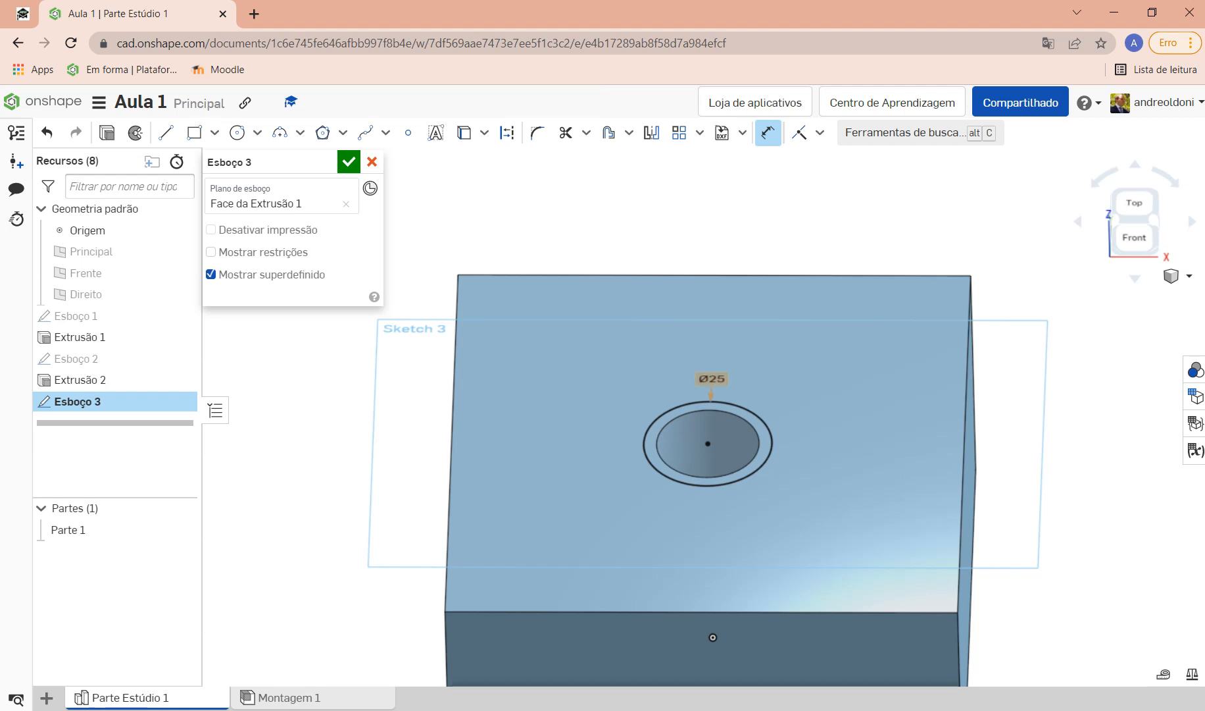
{"action": "double_click", "coordinate": [711, 379]}
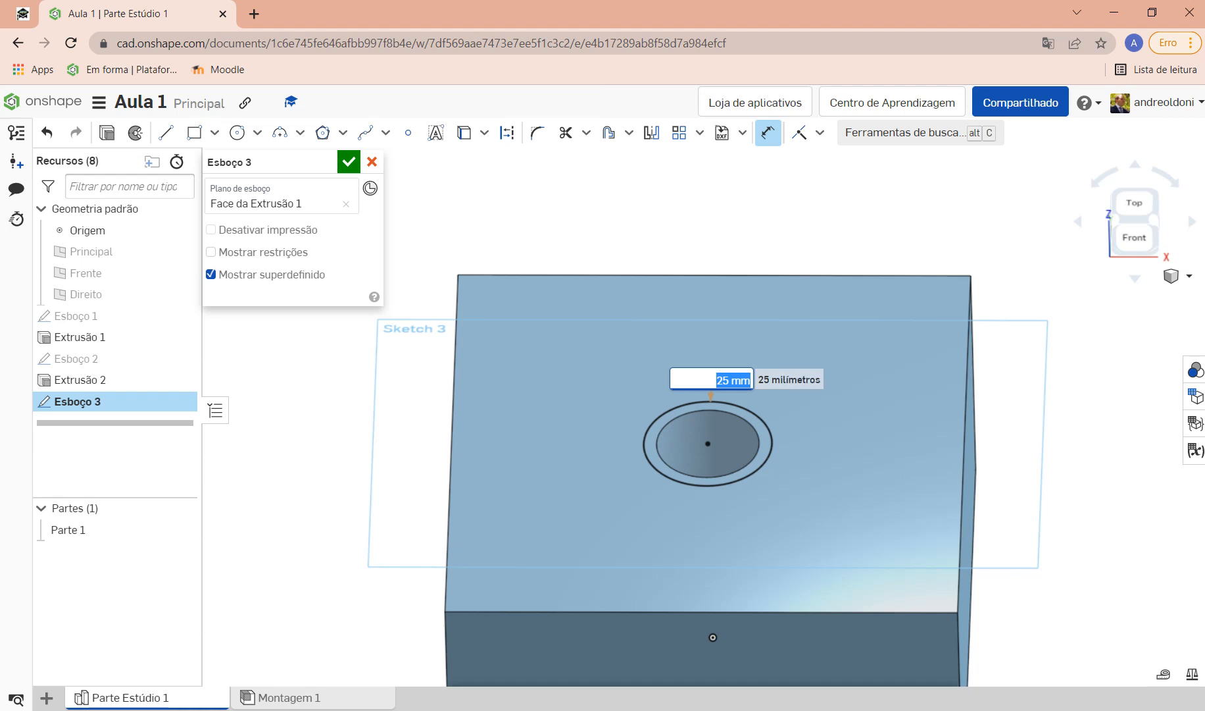
{"action": "type", "text": "30"}
{"action": "key", "text": "Return"}
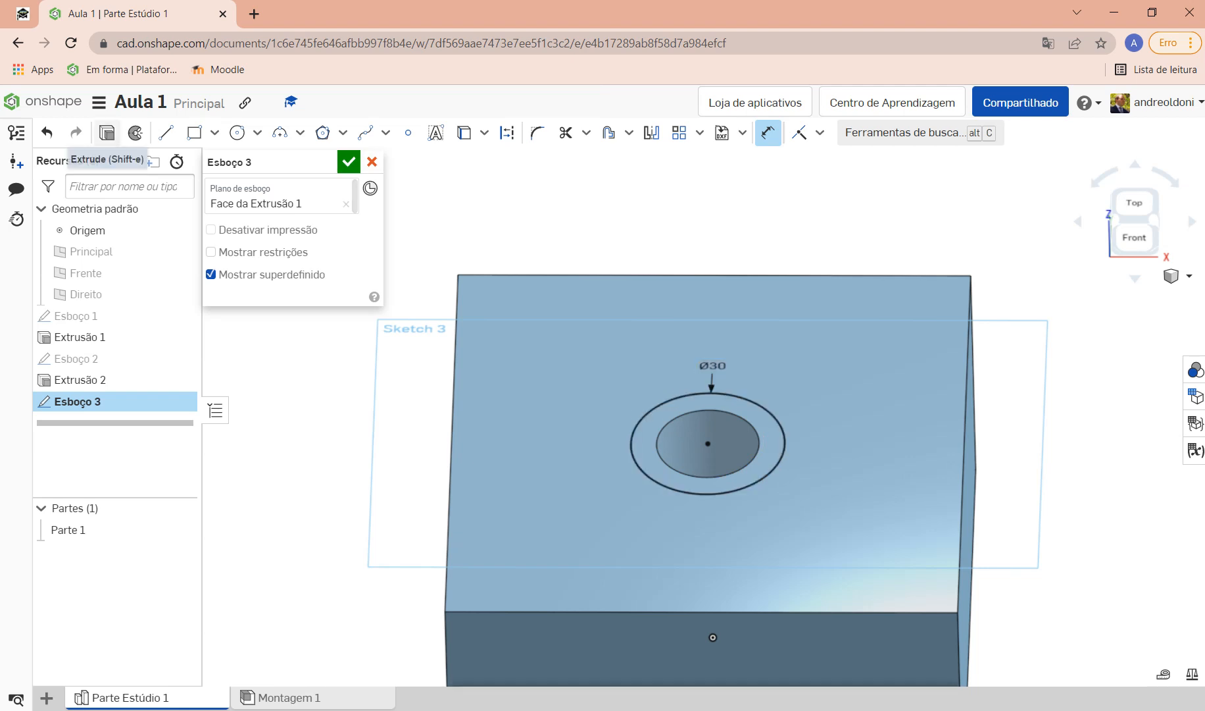
Step: Extrude Sketch 3 downward as a 10 mm Blind Remove cut and confirm it
{"action": "left_click", "coordinate": [107, 133]}
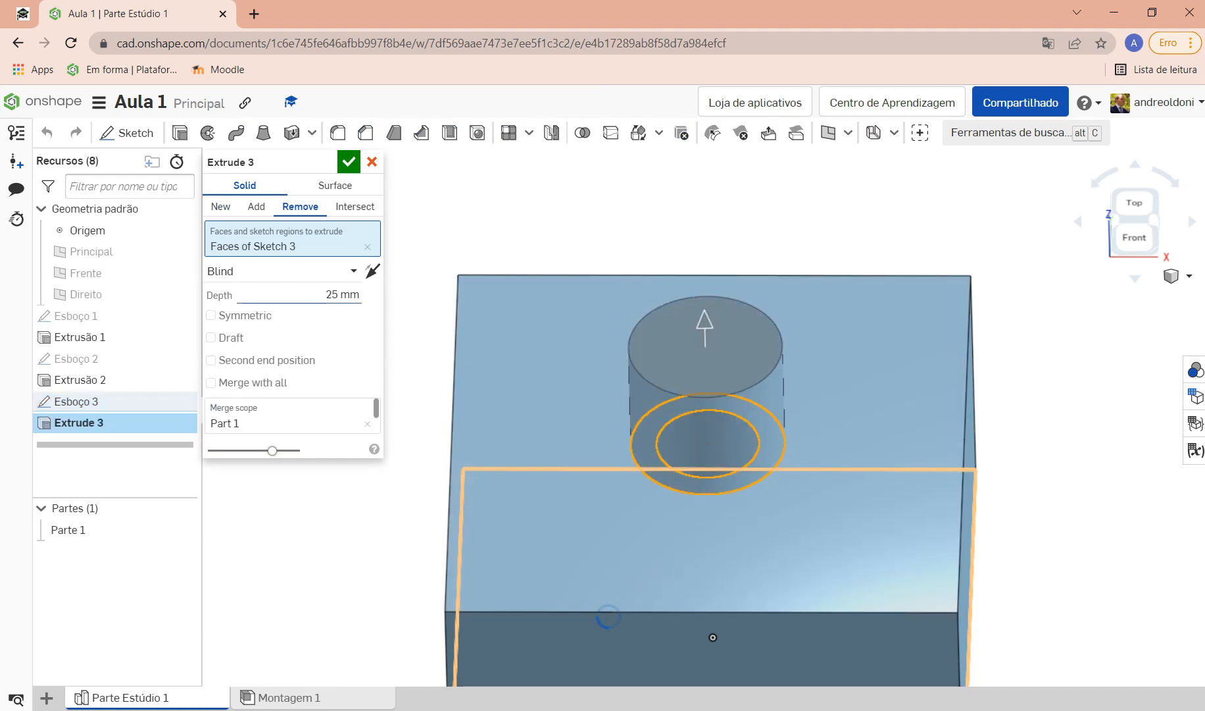
{"action": "left_click", "coordinate": [373, 272]}
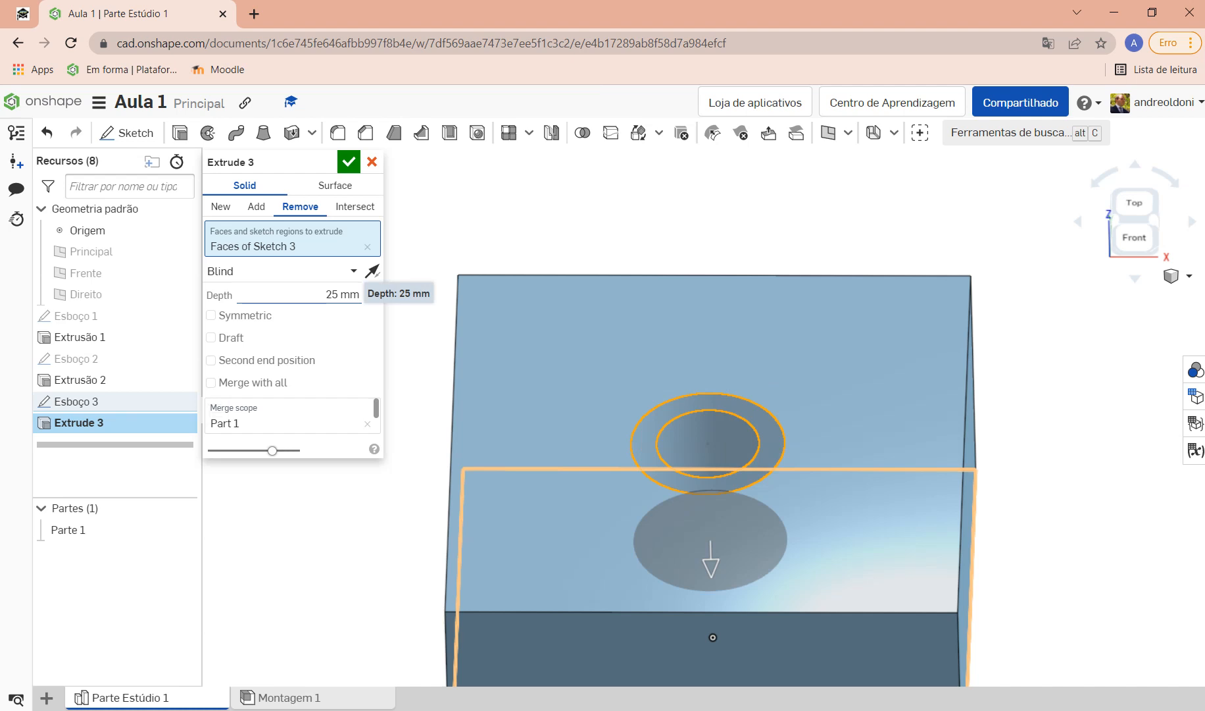
{"action": "left_click", "coordinate": [349, 294]}
{"action": "left_click_drag", "start_coordinate": [349, 294], "coordinate": [396, 294]}
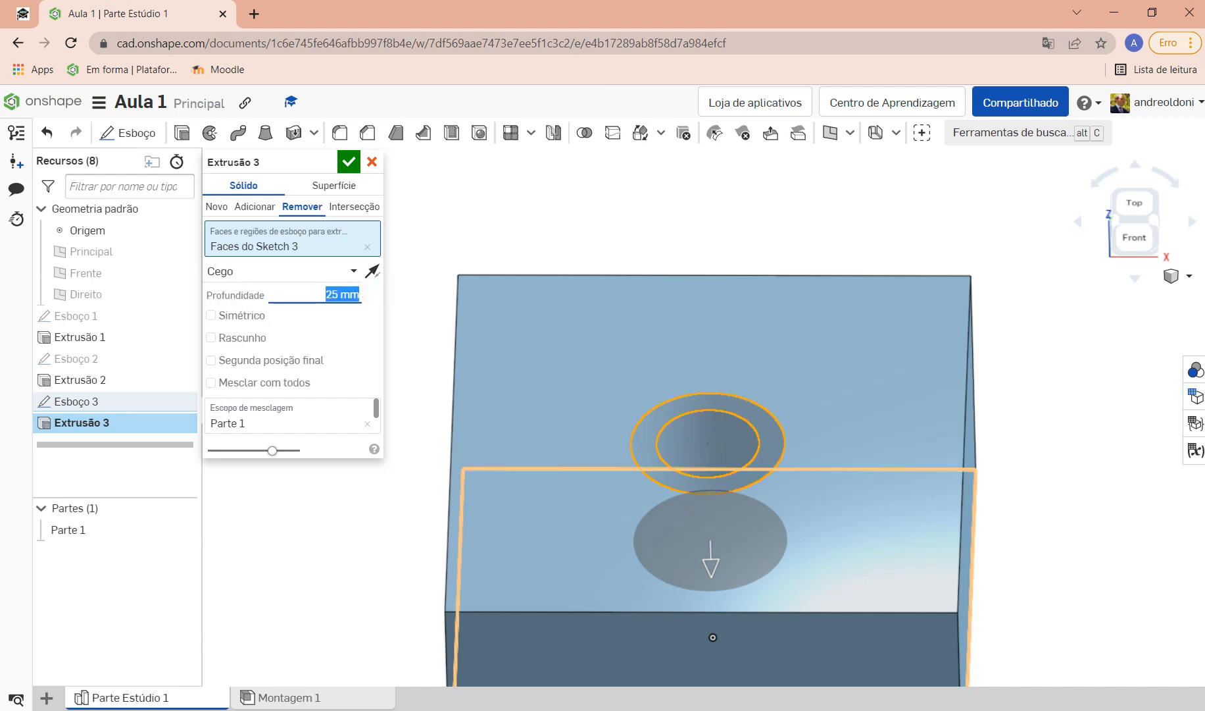
{"action": "type", "text": "10"}
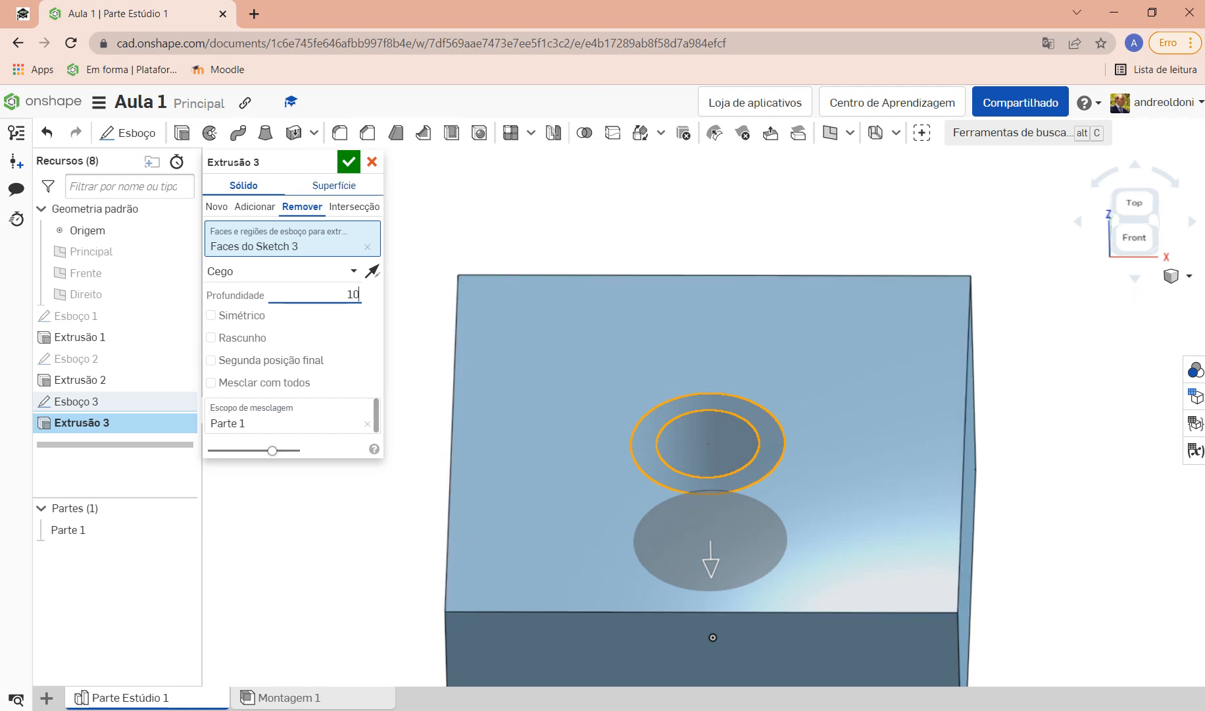
{"action": "scroll", "coordinate": [740, 476], "scroll_direction": "up", "scroll_amount": 3}
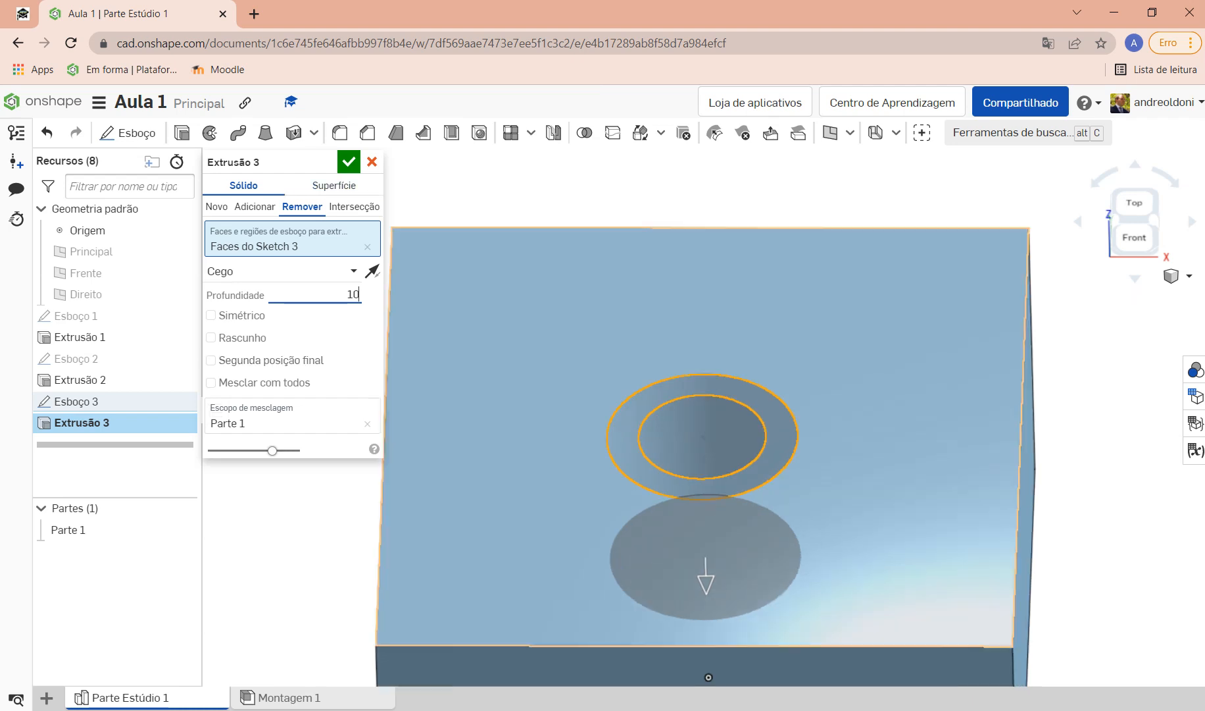
{"action": "scroll", "coordinate": [863, 537], "scroll_direction": "down", "scroll_amount": 5}
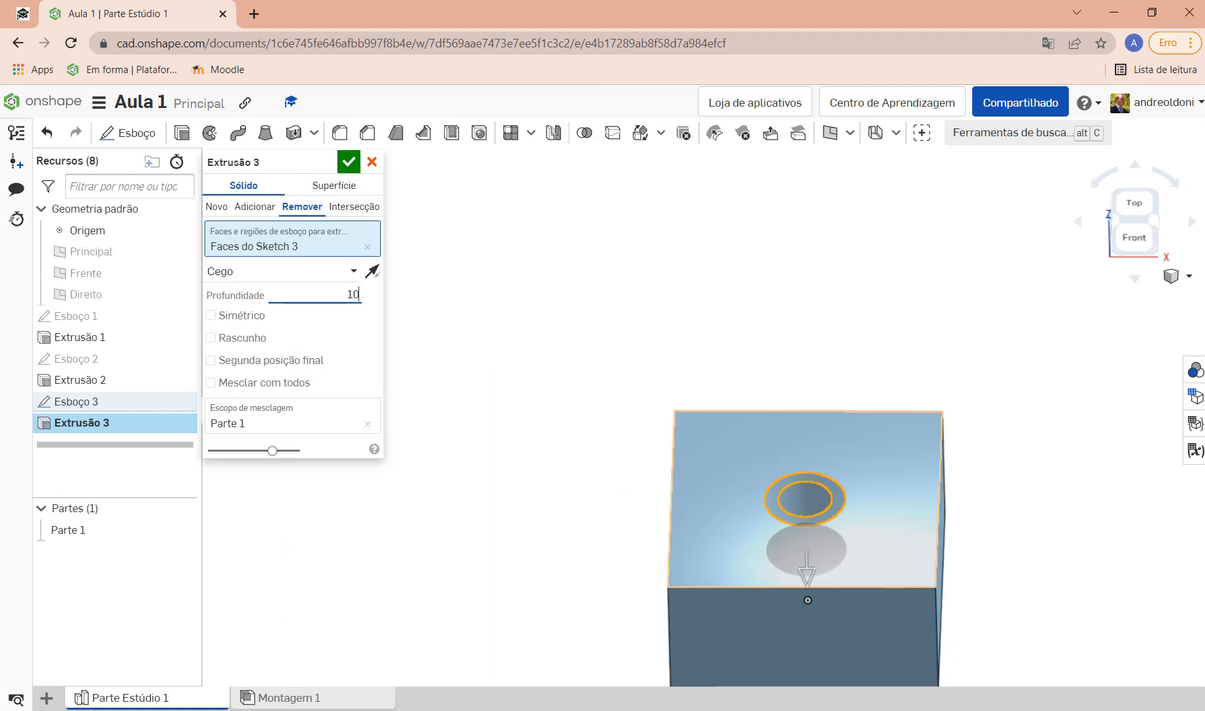
{"action": "right_click_drag", "start_coordinate": [816, 546], "coordinate": [875, 498]}
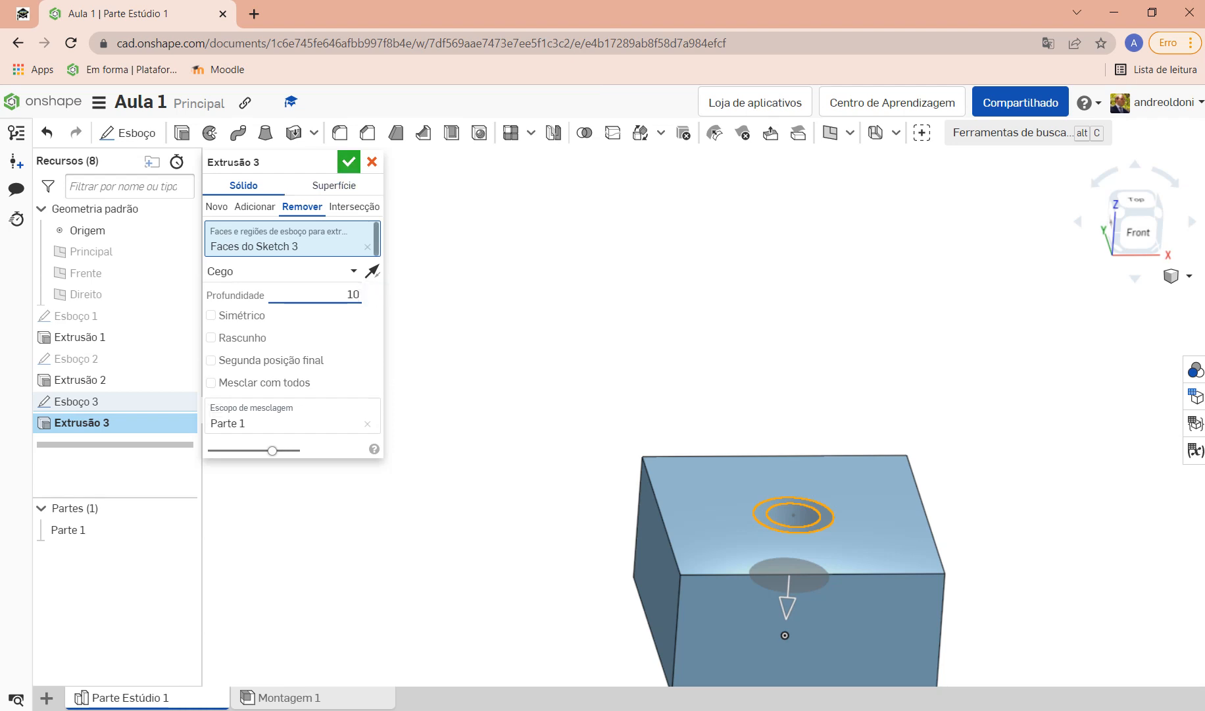
{"action": "left_click", "coordinate": [349, 161]}
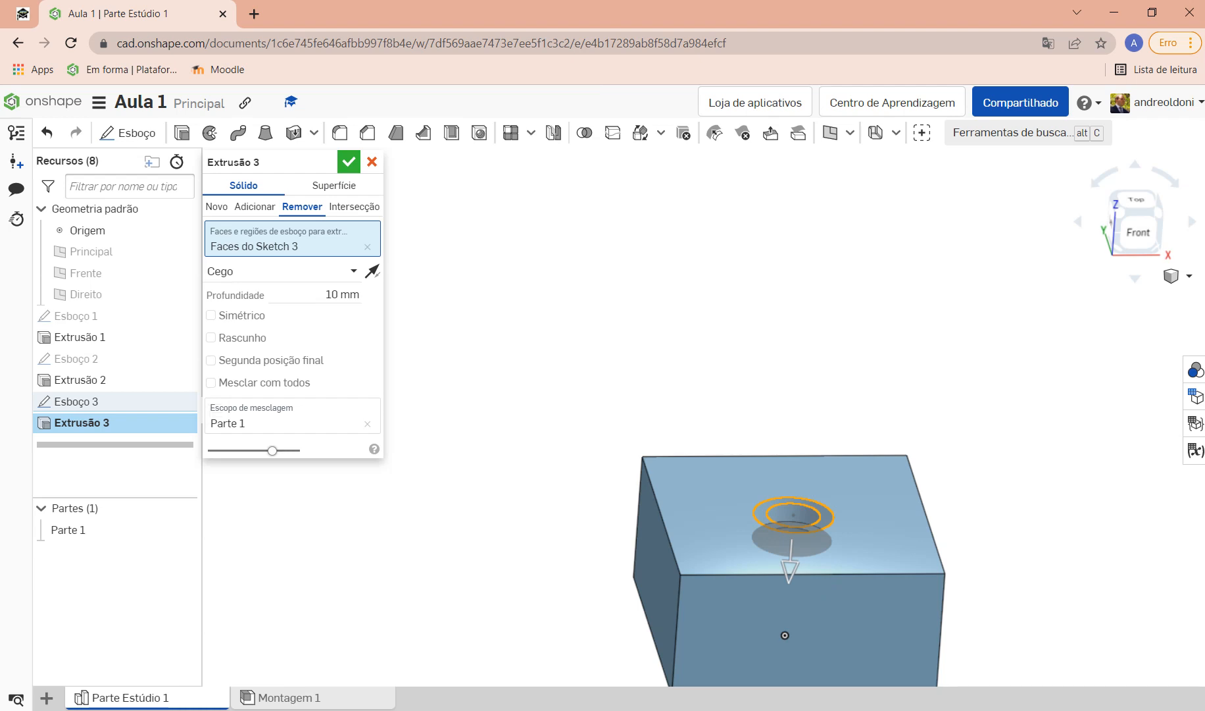
{"action": "key", "text": "Return"}
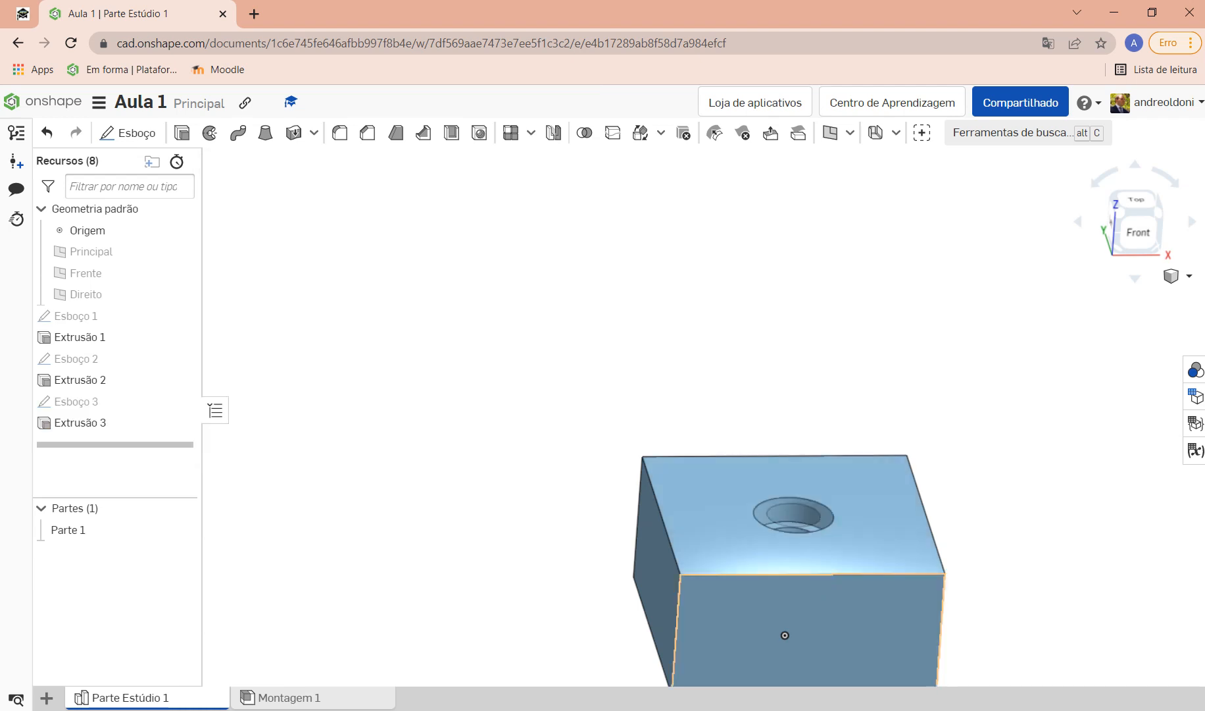
{"action": "scroll", "coordinate": [852, 595], "scroll_direction": "down", "scroll_amount": 3}
{"action": "scroll", "coordinate": [826, 557], "scroll_direction": "up", "scroll_amount": 6}
{"action": "scroll", "coordinate": [846, 570], "scroll_direction": "up", "scroll_amount": 3}
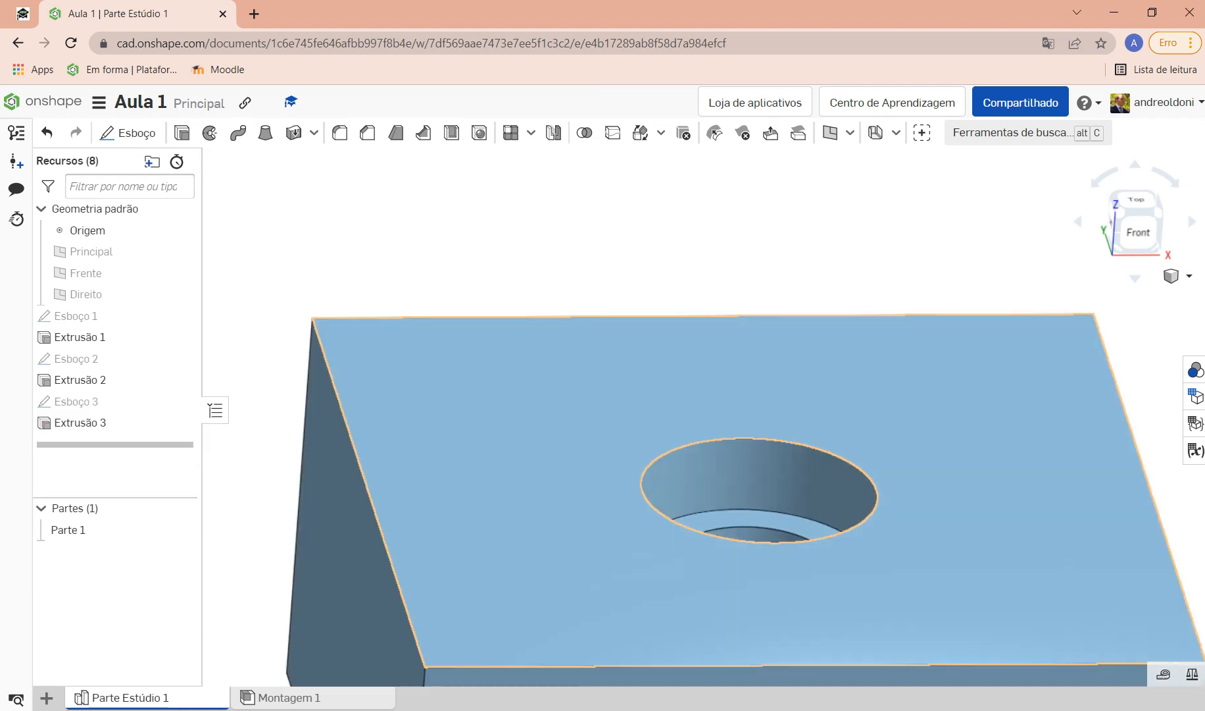
{"action": "right_click_drag", "start_coordinate": [842, 562], "coordinate": [773, 625]}
{"action": "scroll", "coordinate": [619, 518], "scroll_direction": "down", "scroll_amount": 4}
{"action": "scroll", "coordinate": [628, 502], "scroll_direction": "down", "scroll_amount": 4}
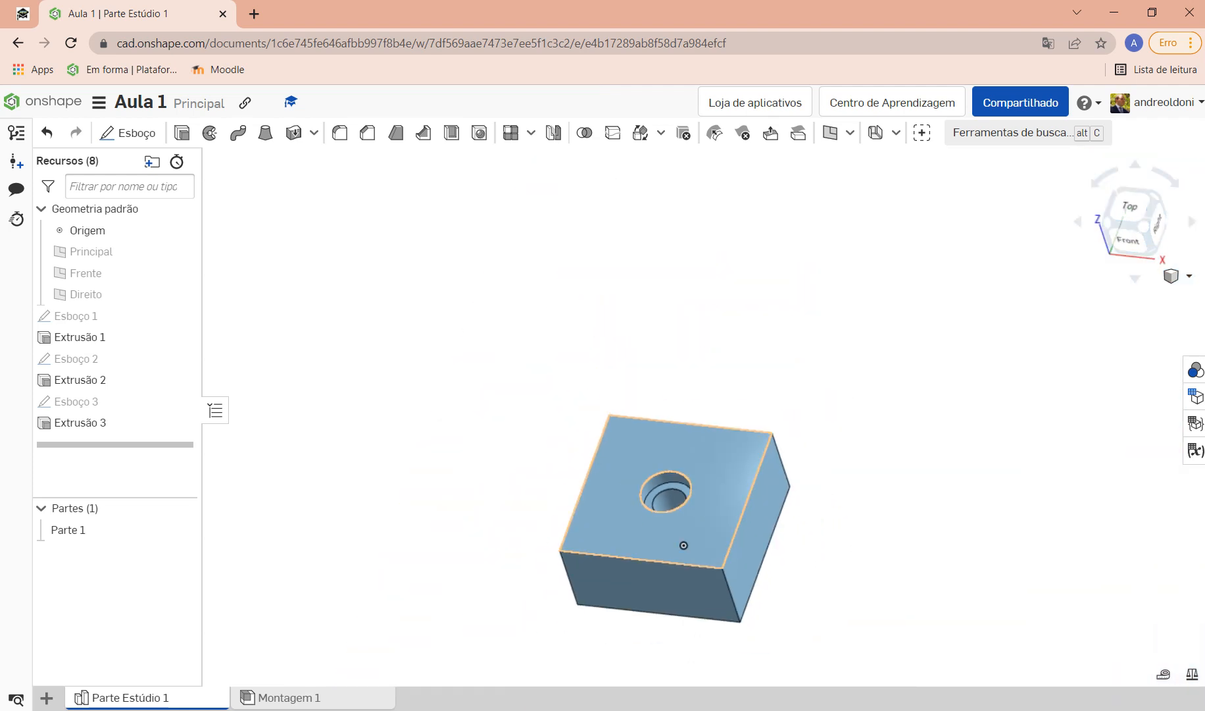
{"action": "right_click_drag", "start_coordinate": [753, 526], "coordinate": [756, 560]}
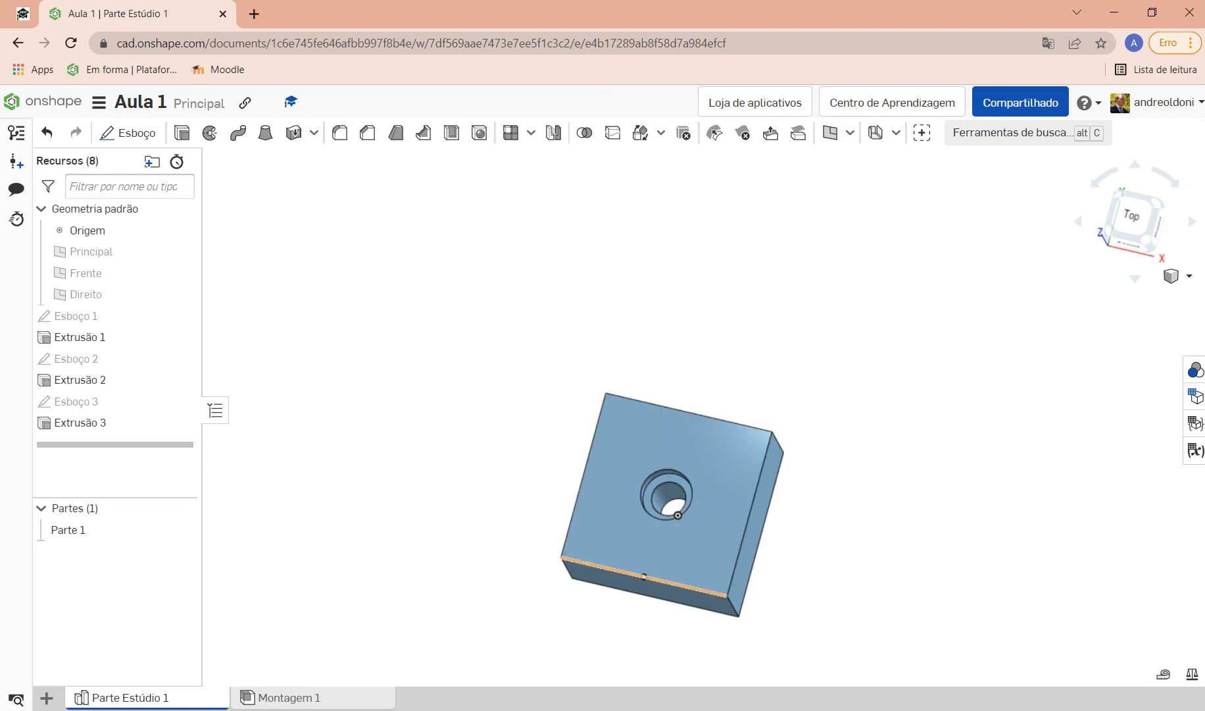
{"action": "right_click_drag", "start_coordinate": [678, 514], "coordinate": [686, 545]}
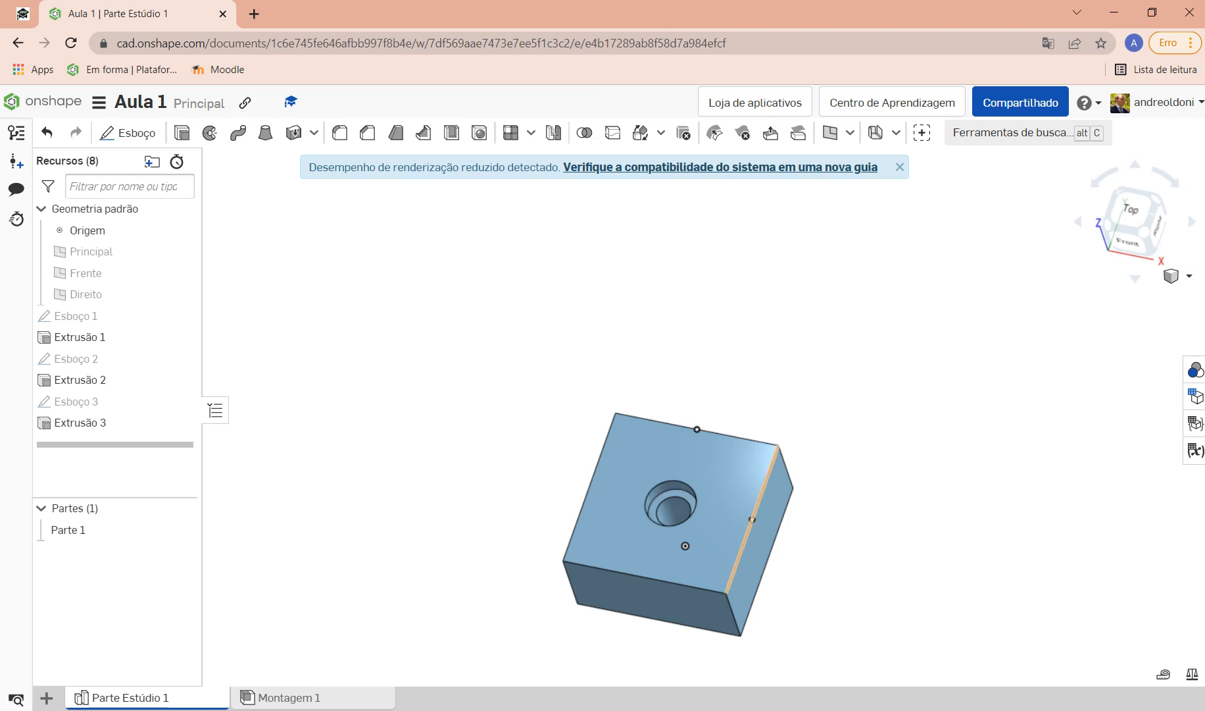
{"action": "scroll", "coordinate": [778, 642], "scroll_direction": "down", "scroll_amount": 3}
{"action": "scroll", "coordinate": [773, 644], "scroll_direction": "up", "scroll_amount": 5}
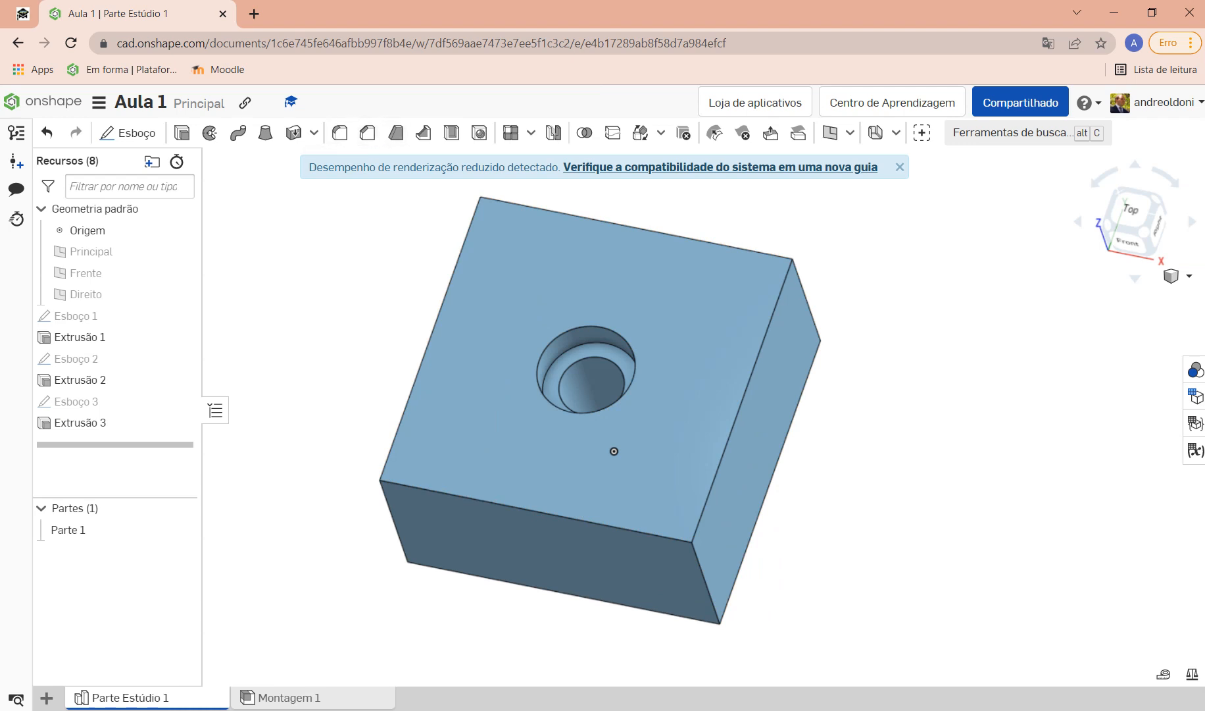
Step: Start an equal-distance 20 mm chamfer on the block's front-right vertical edge
{"action": "left_click", "coordinate": [367, 133]}
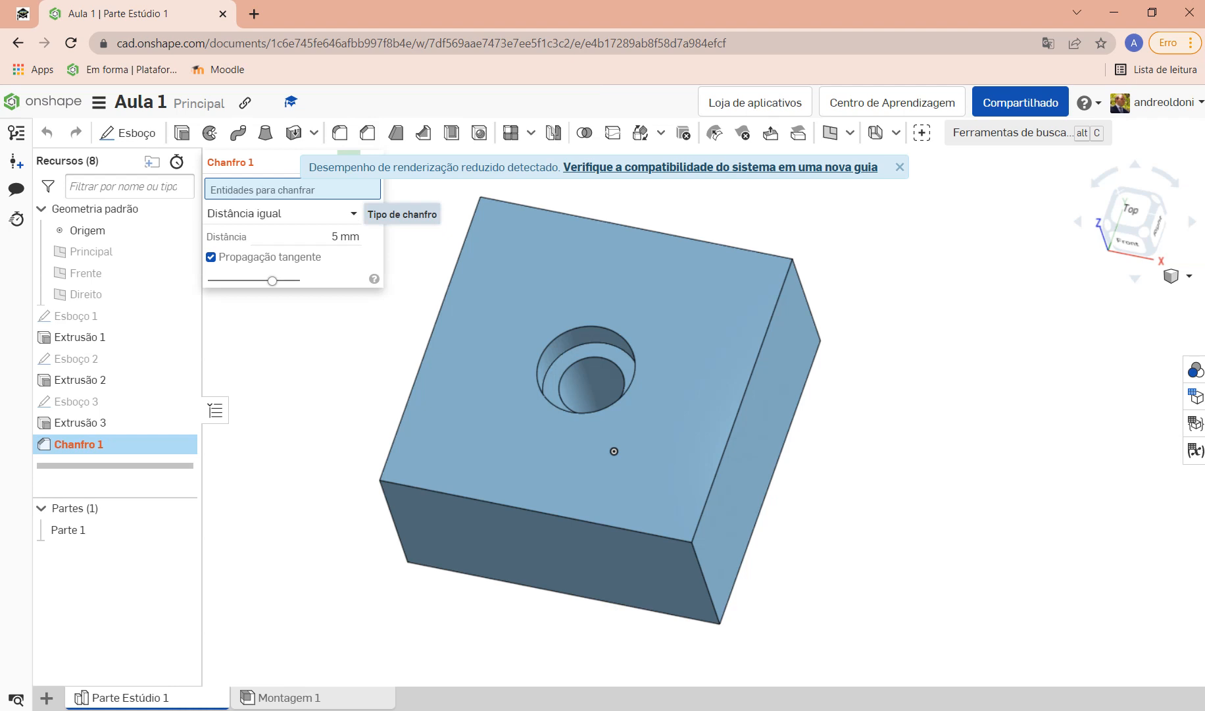
{"action": "left_click", "coordinate": [283, 213]}
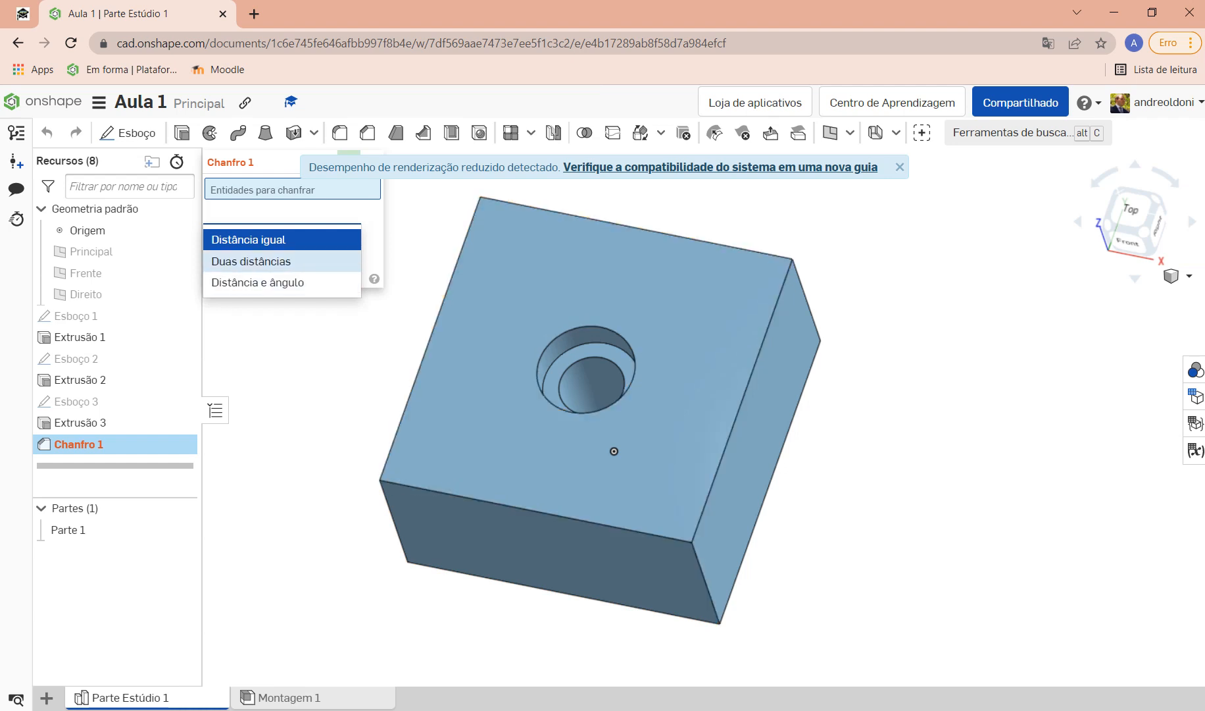
{"action": "left_click", "coordinate": [283, 239]}
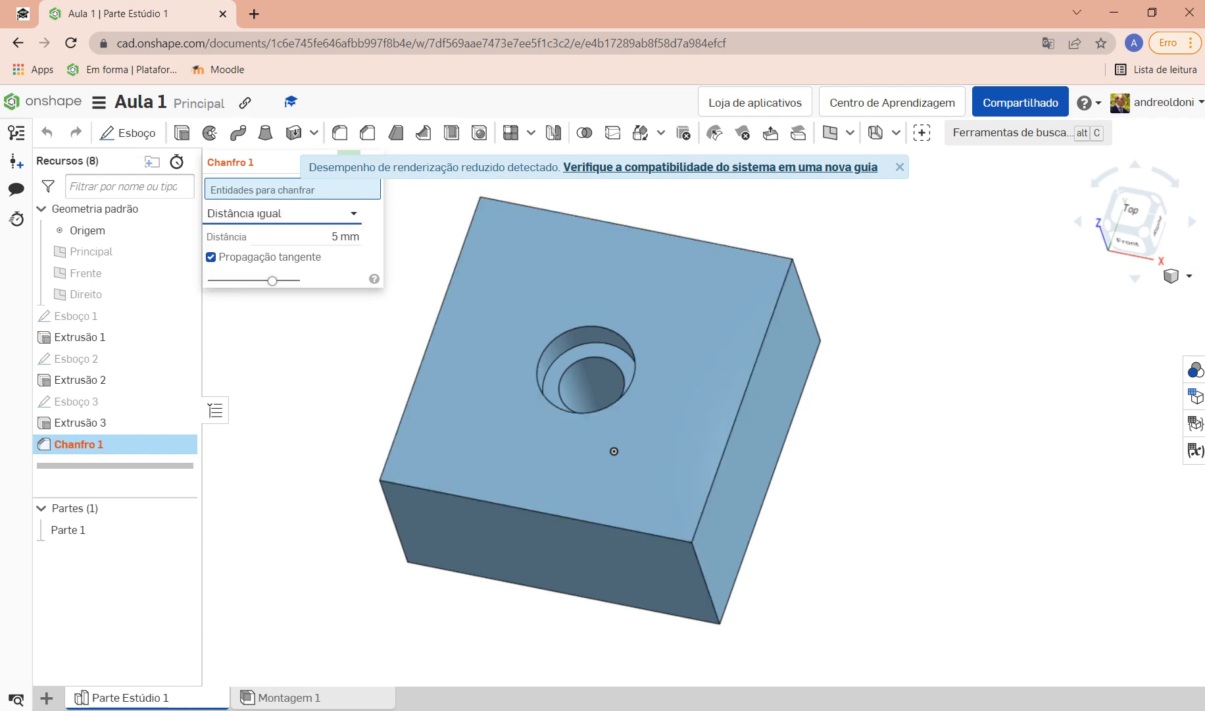
{"action": "left_click", "coordinate": [342, 237]}
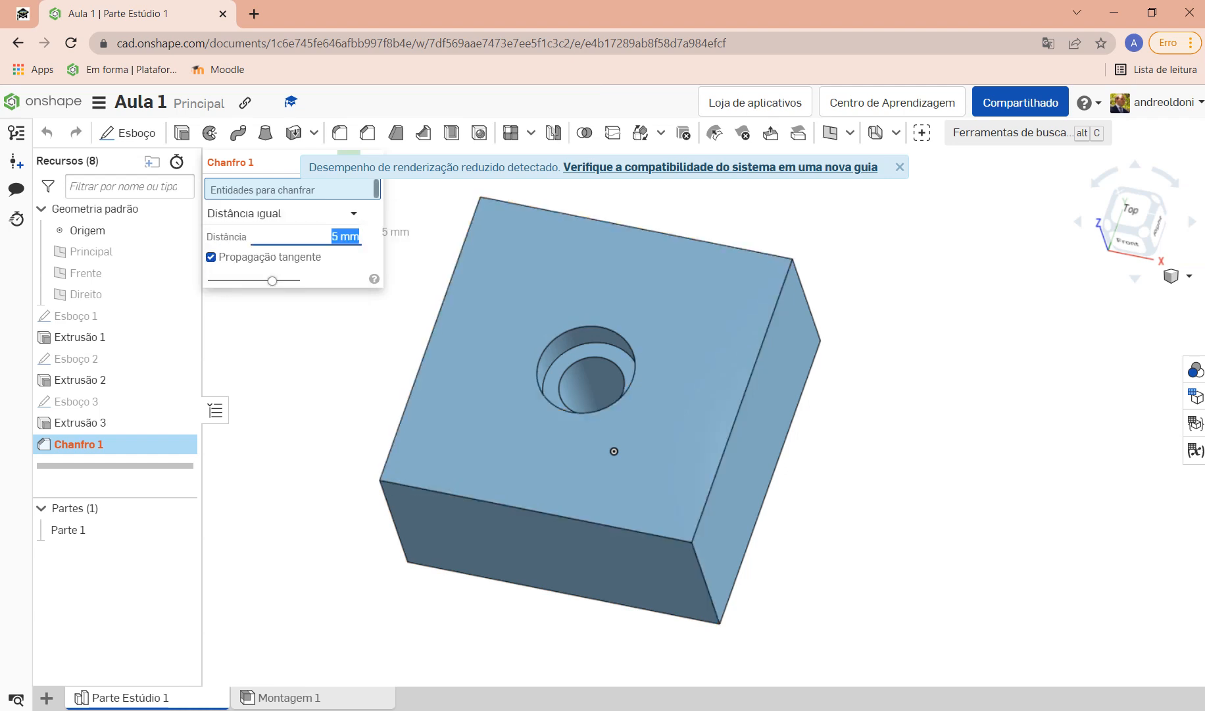
{"action": "type", "text": "20"}
{"action": "key", "text": "Return"}
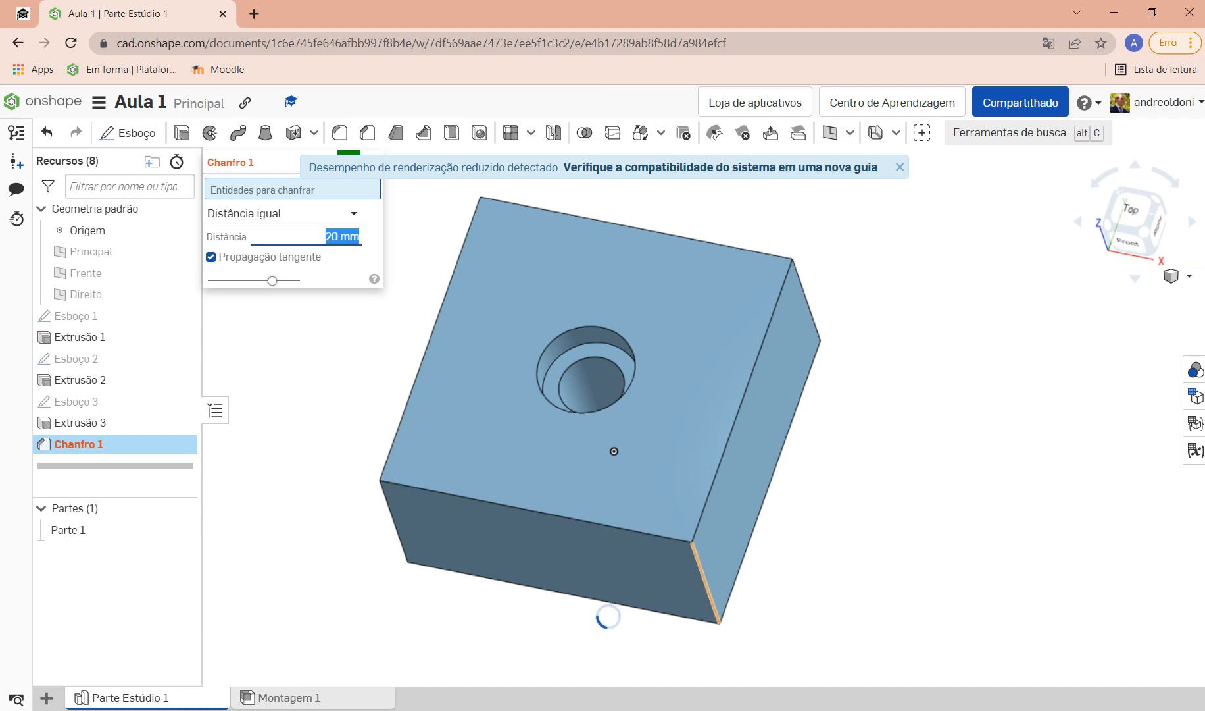
{"action": "left_click", "coordinate": [706, 583]}
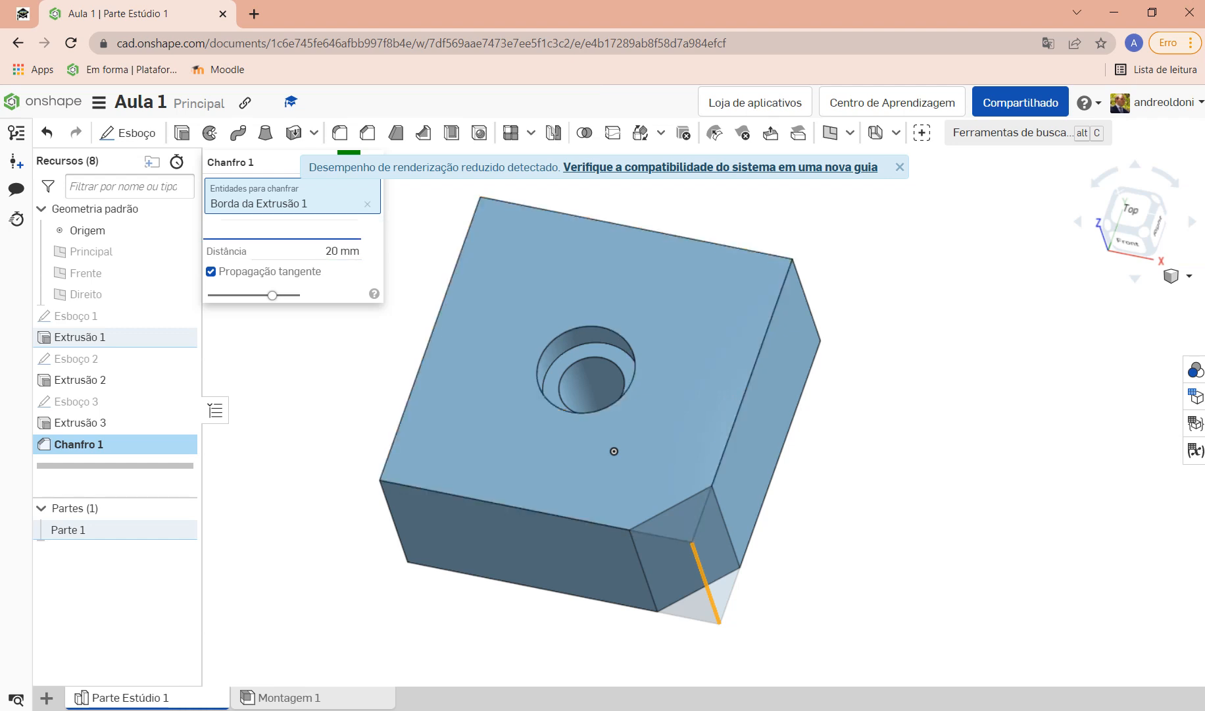
Step: Switch the chamfer to two distances, 20 mm and 10 mm, with the direction reversed
{"action": "left_click", "coordinate": [282, 229]}
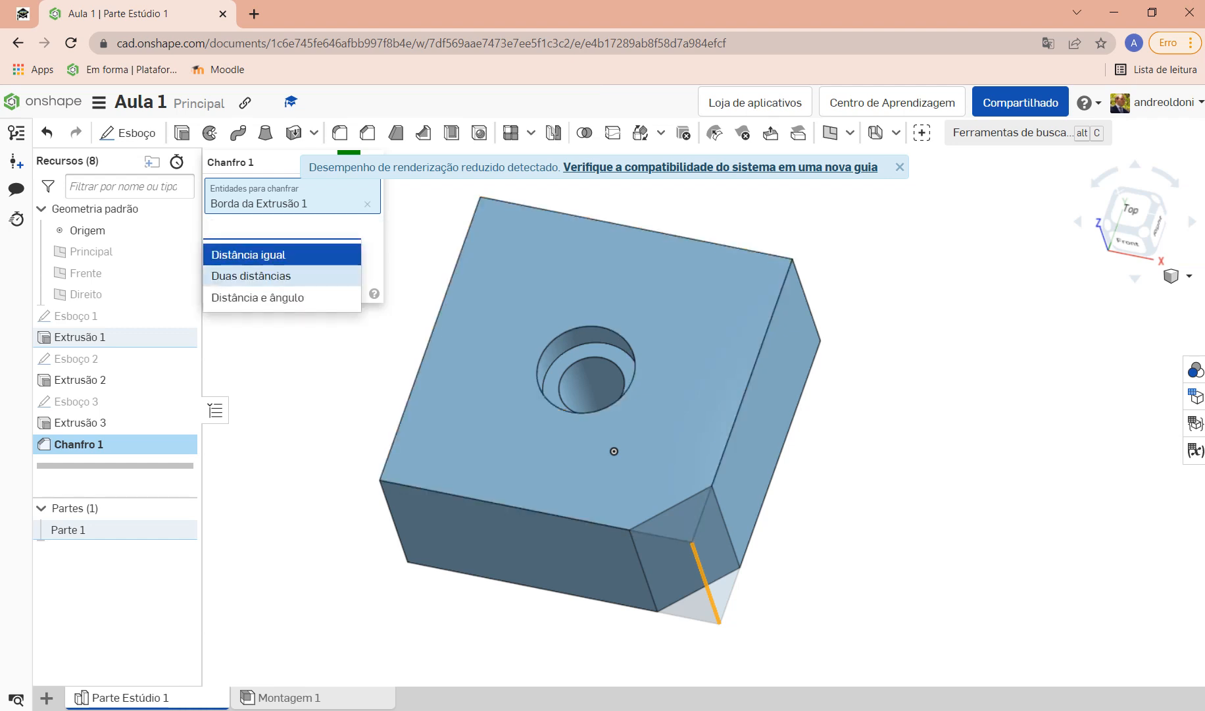
{"action": "left_click", "coordinate": [251, 276]}
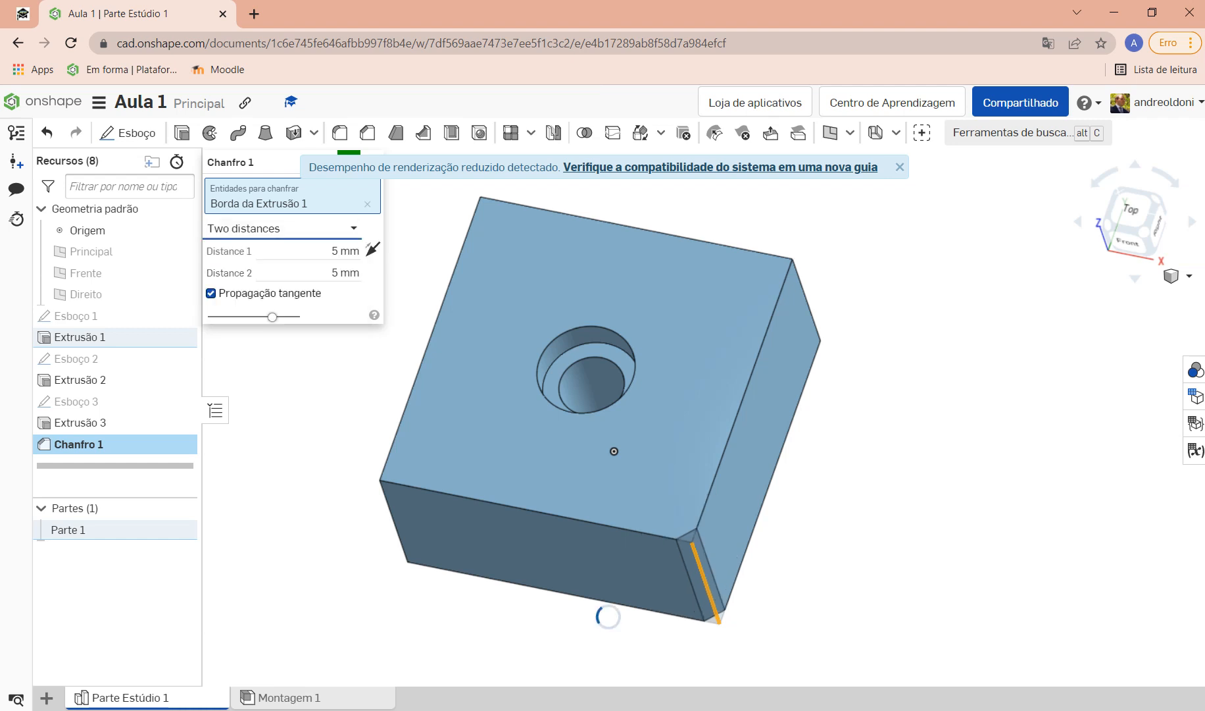
{"action": "left_click", "coordinate": [346, 251]}
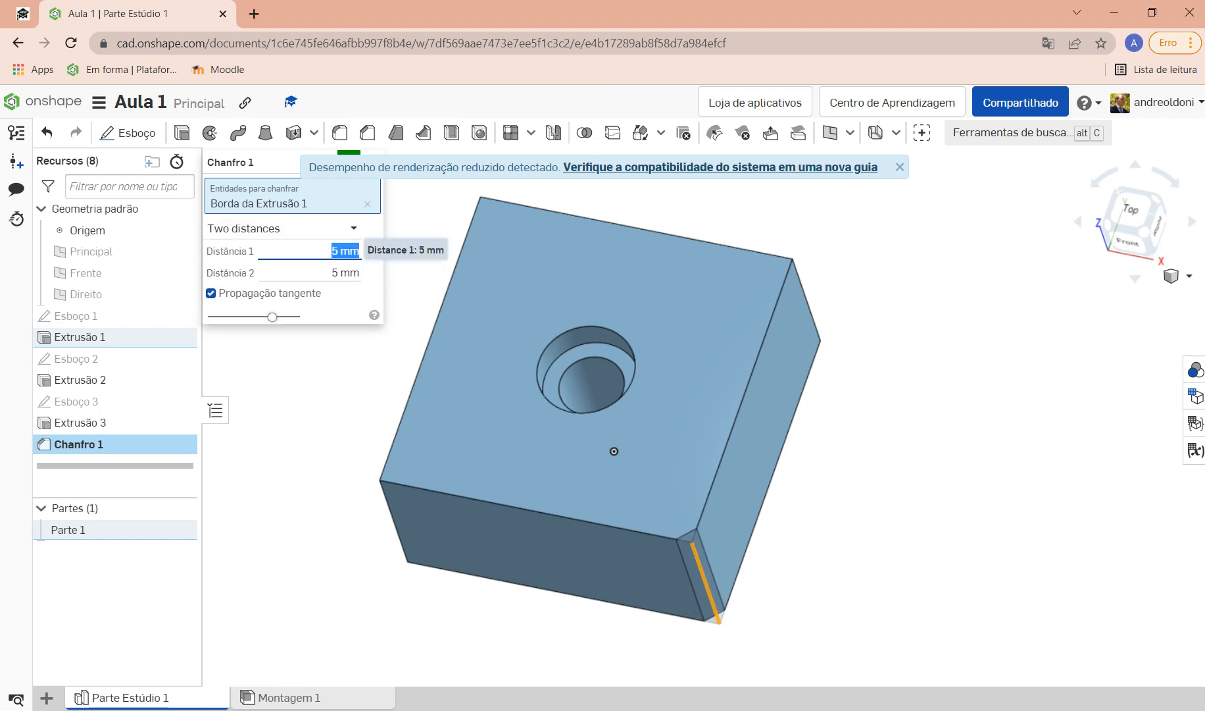
{"action": "type", "text": "20"}
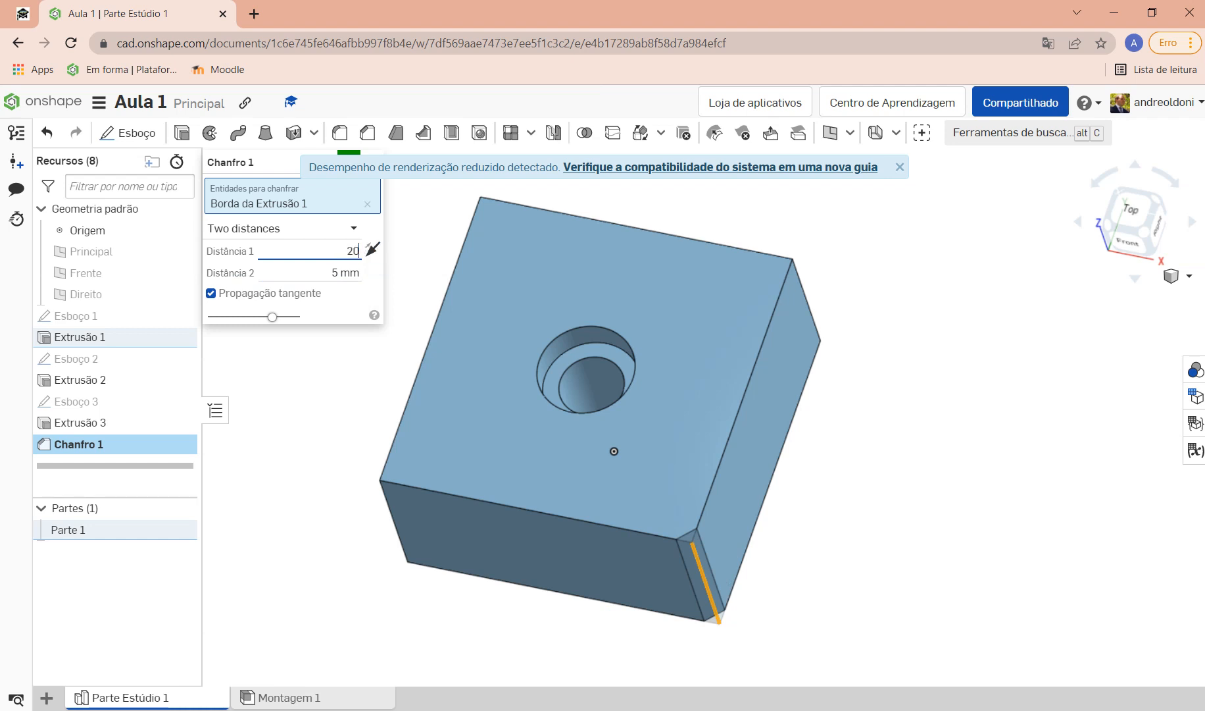
{"action": "key", "text": "Tab"}
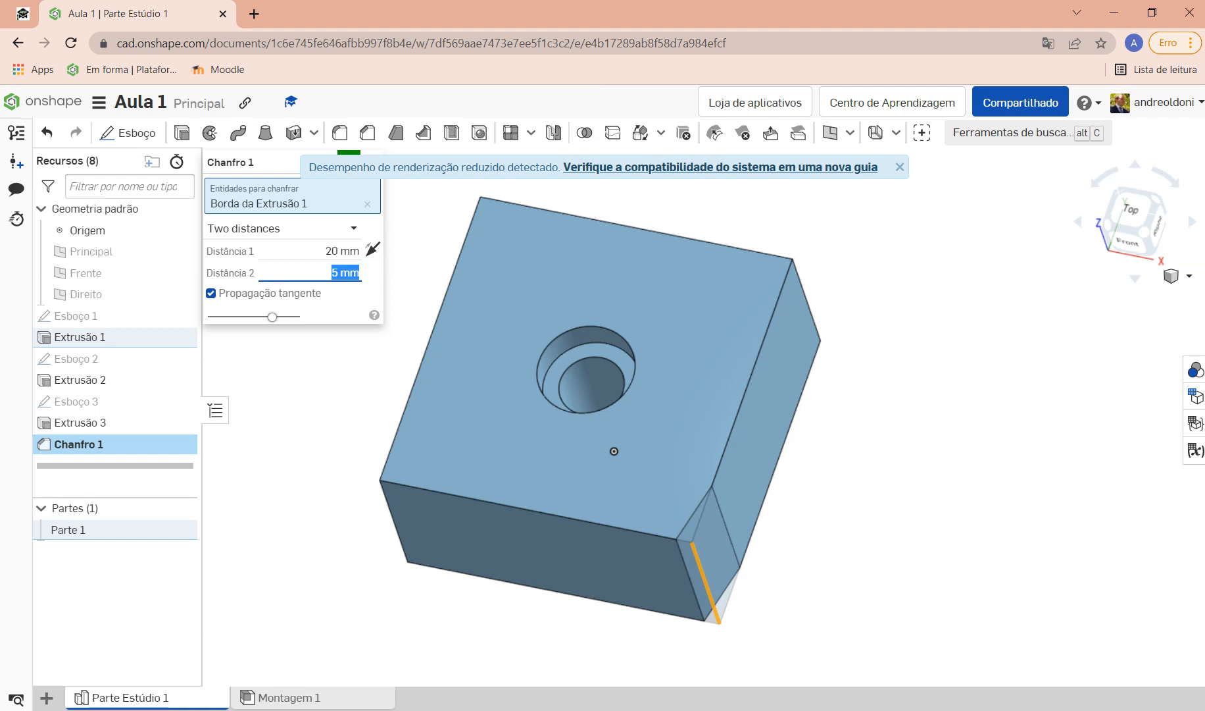
{"action": "type", "text": "10"}
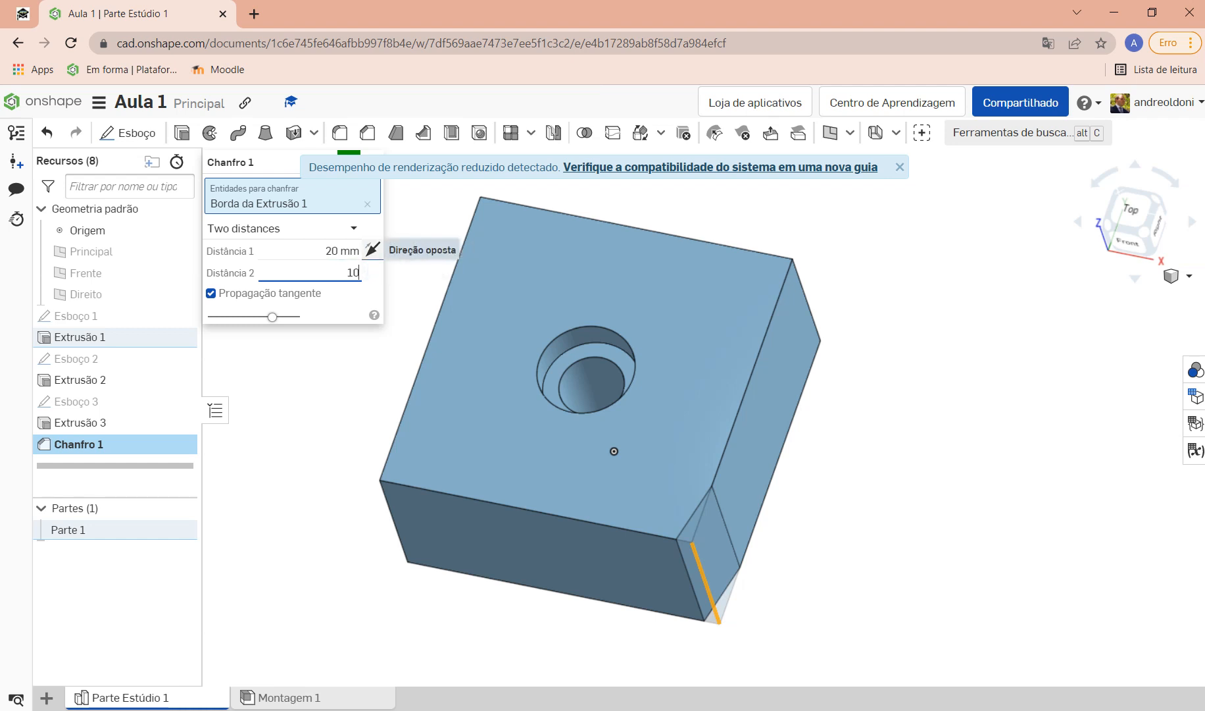
{"action": "left_click", "coordinate": [372, 249]}
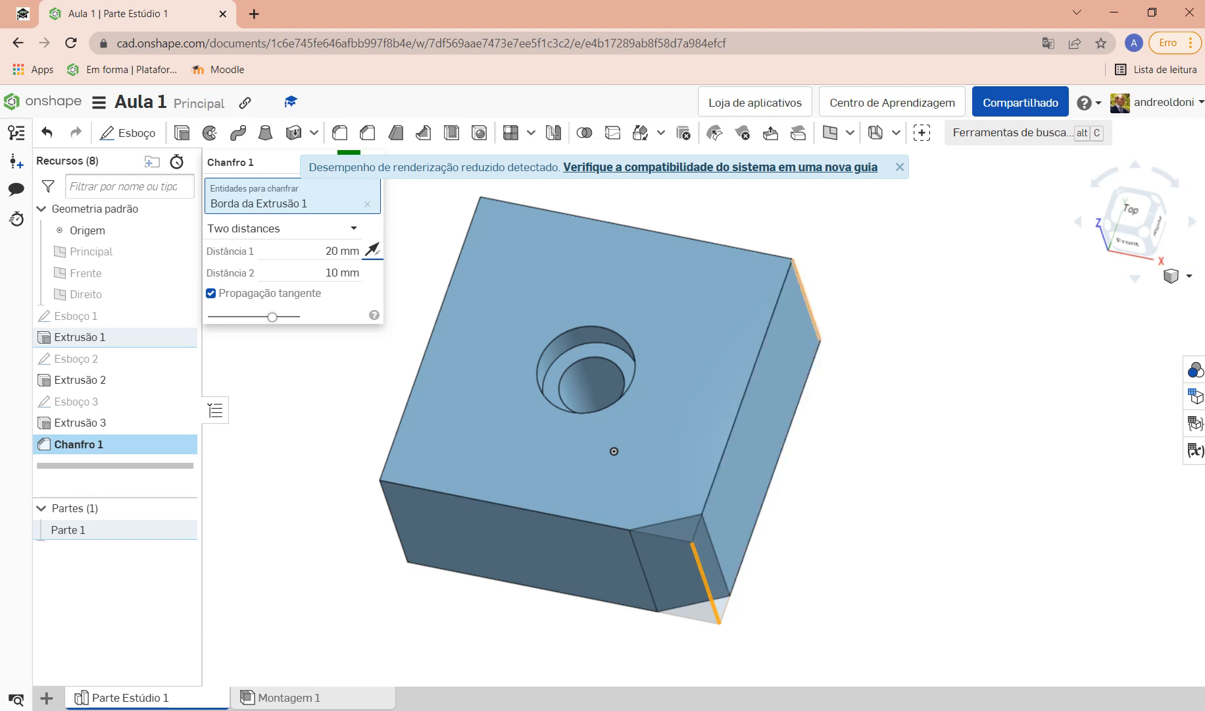
Step: Add the far-right vertical edge to the chamfer and remove the mistakenly picked top edge
{"action": "left_click", "coordinate": [806, 299]}
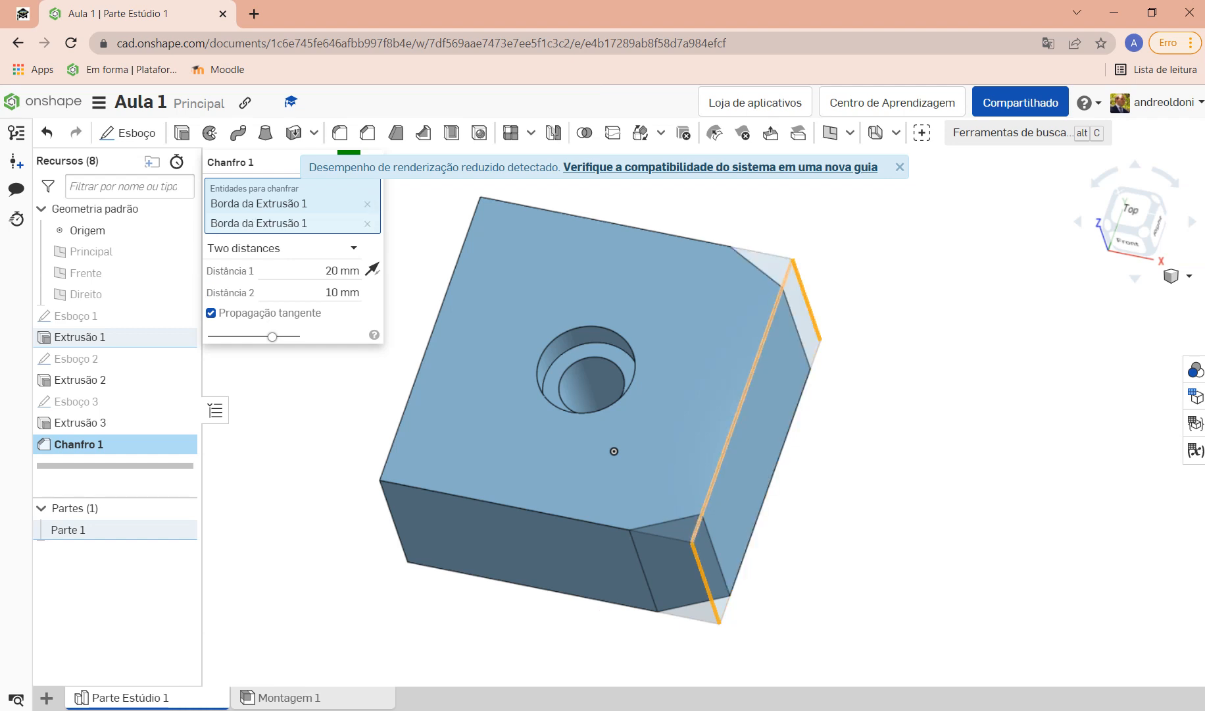
{"action": "left_click", "coordinate": [742, 401]}
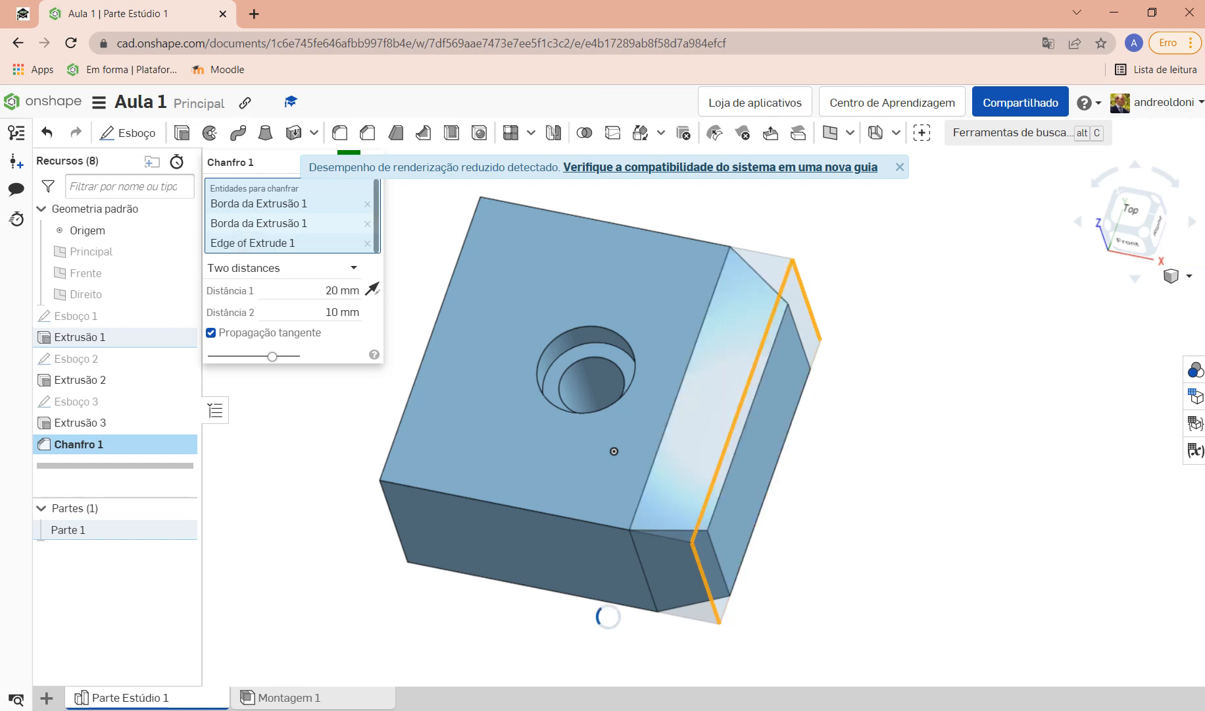
{"action": "right_click_drag", "start_coordinate": [616, 450], "coordinate": [634, 530]}
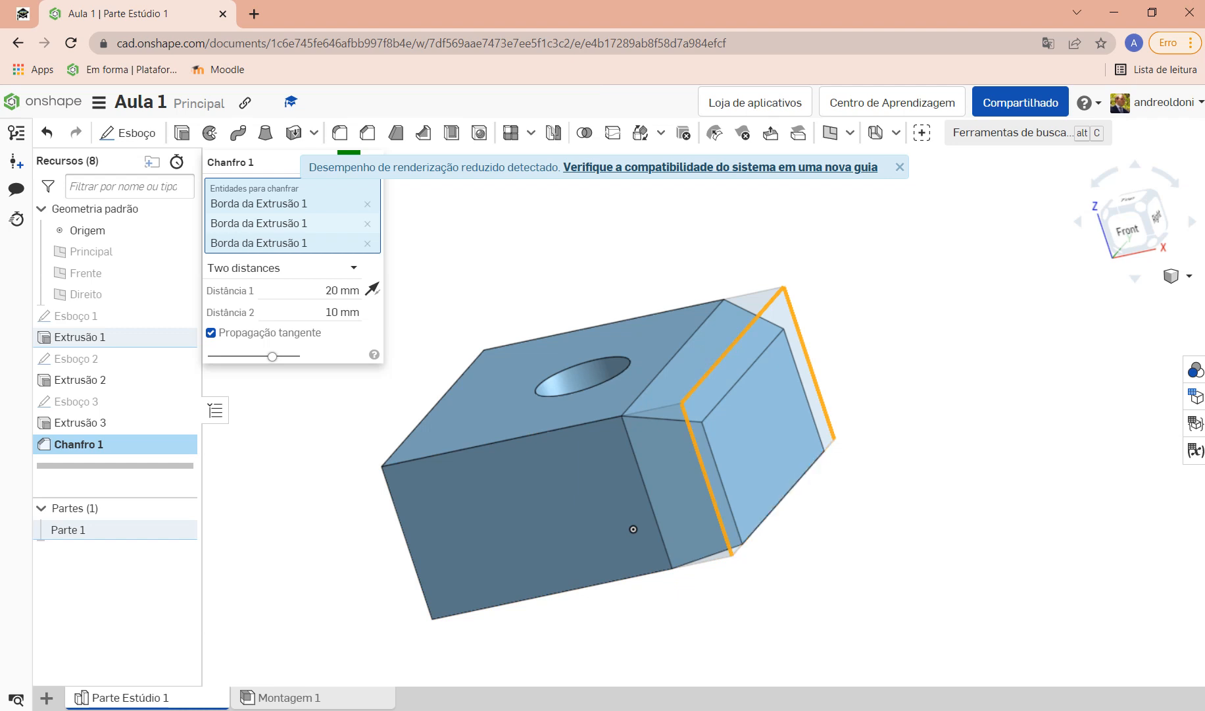
{"action": "left_click", "coordinate": [734, 345]}
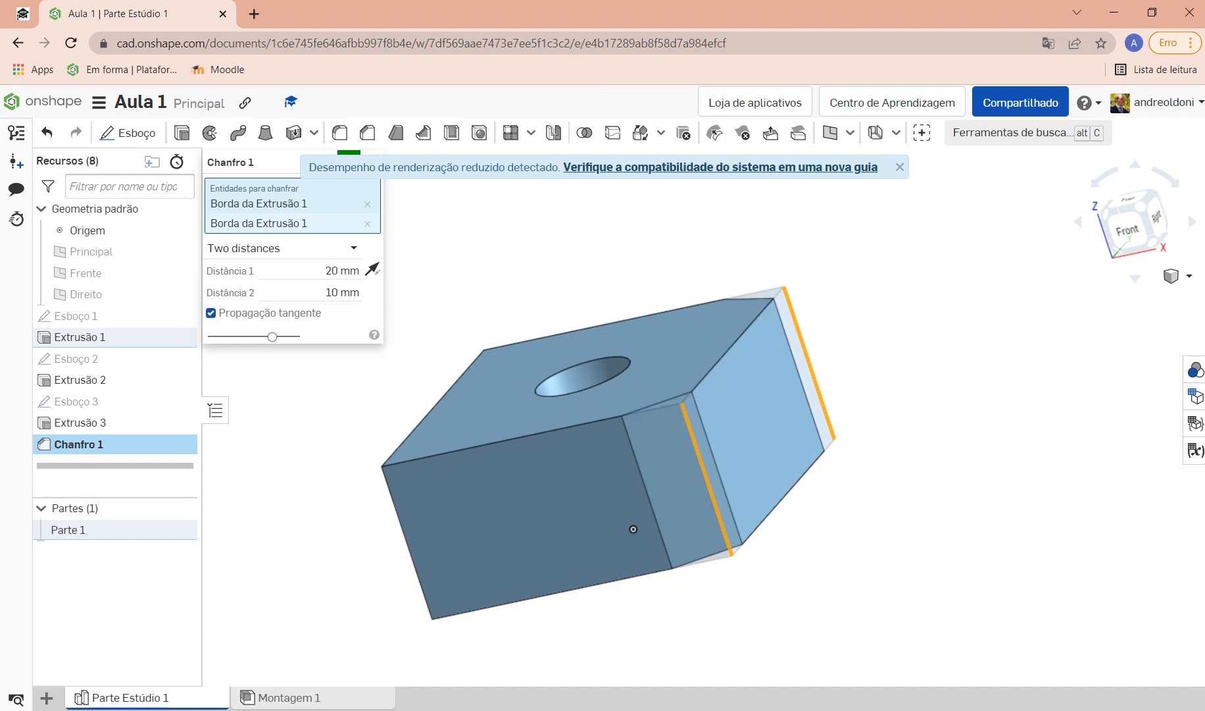
{"action": "right_click_drag", "start_coordinate": [633, 529], "coordinate": [632, 398]}
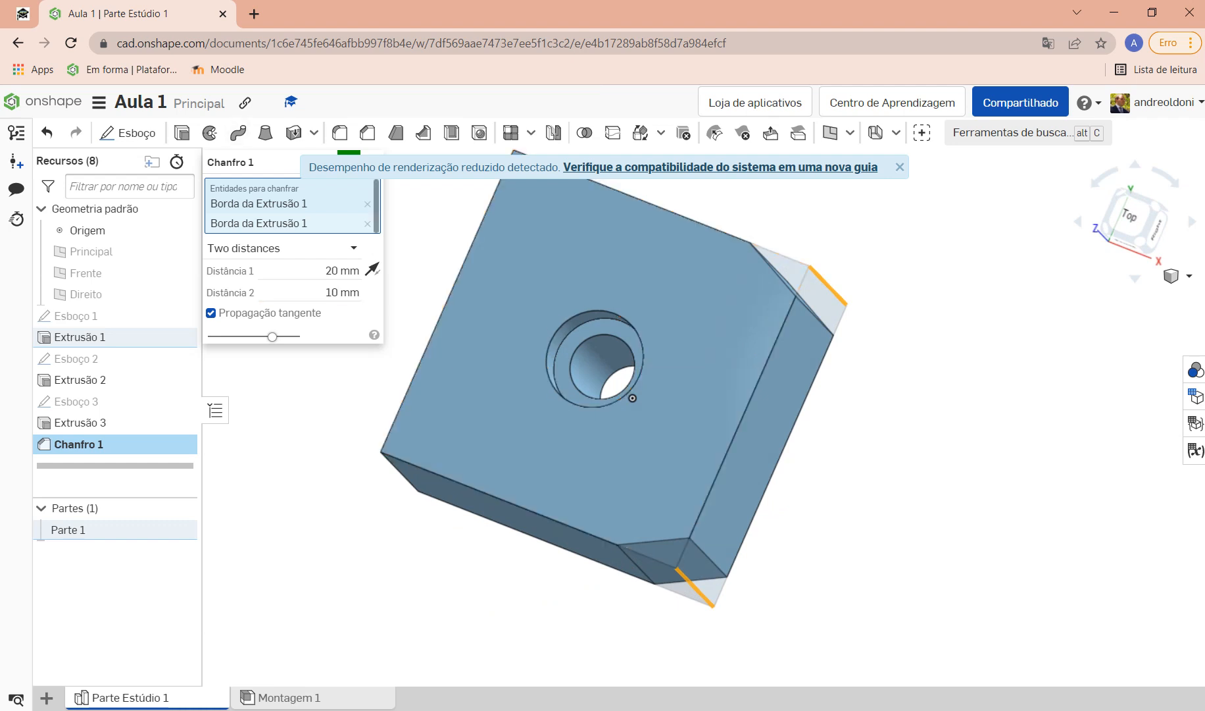
{"action": "left_click", "coordinate": [353, 248]}
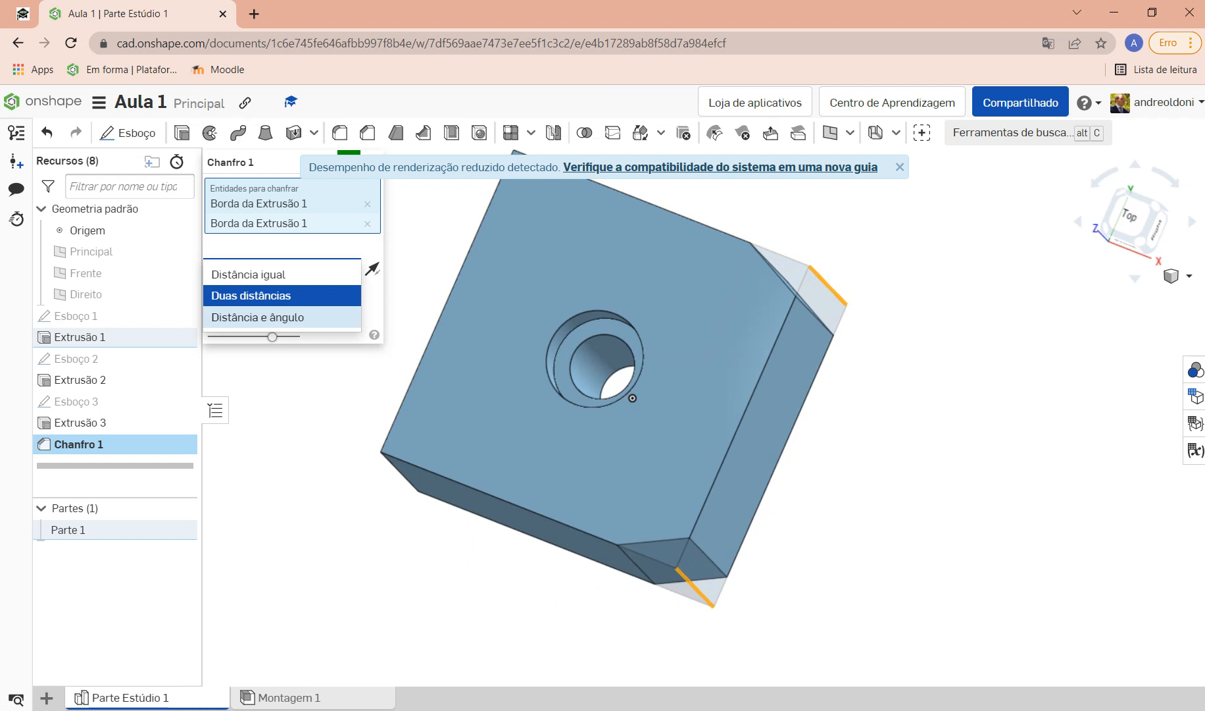
Step: Try the chamfer as distance and angle with a 15° angle
{"action": "left_click", "coordinate": [257, 316]}
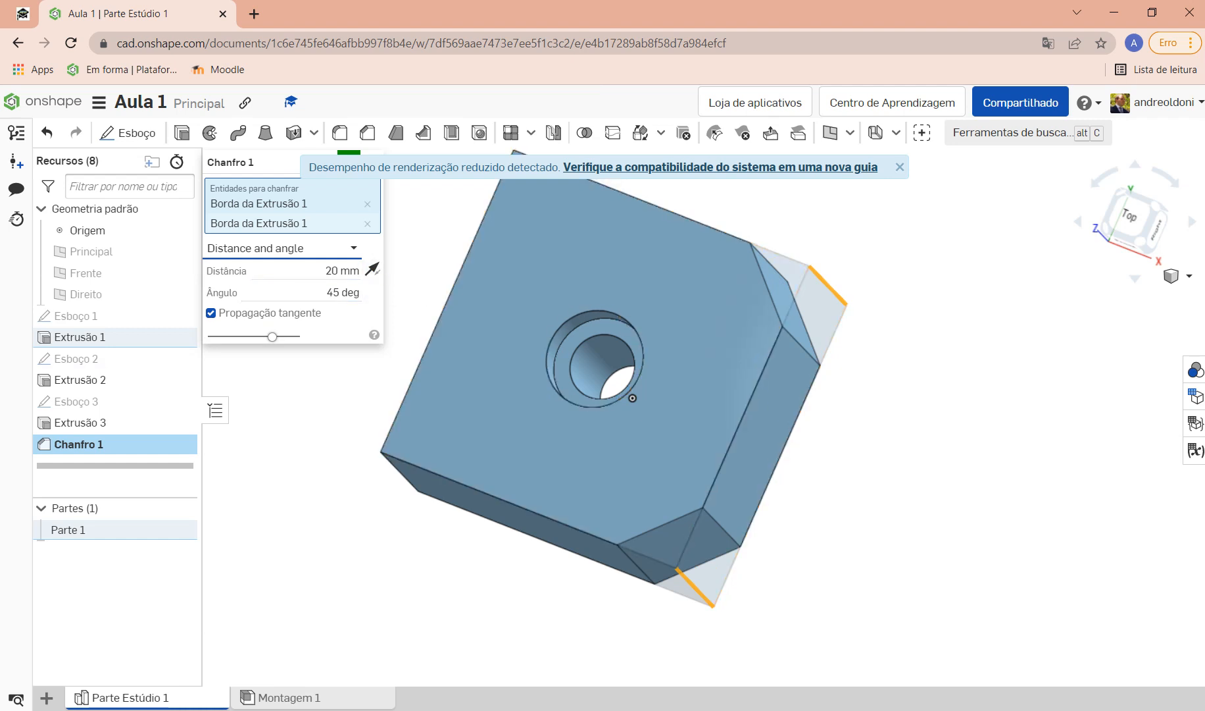
{"action": "left_click", "coordinate": [343, 292]}
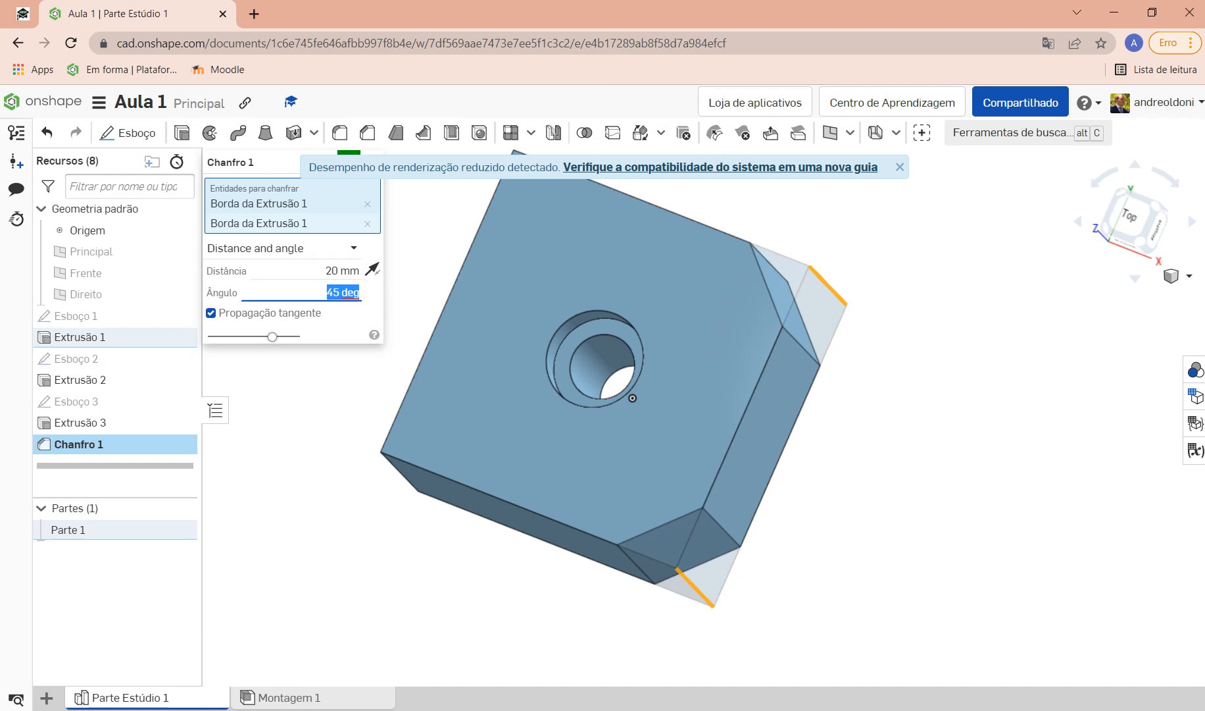
{"action": "type", "text": "15"}
{"action": "key", "text": "Return"}
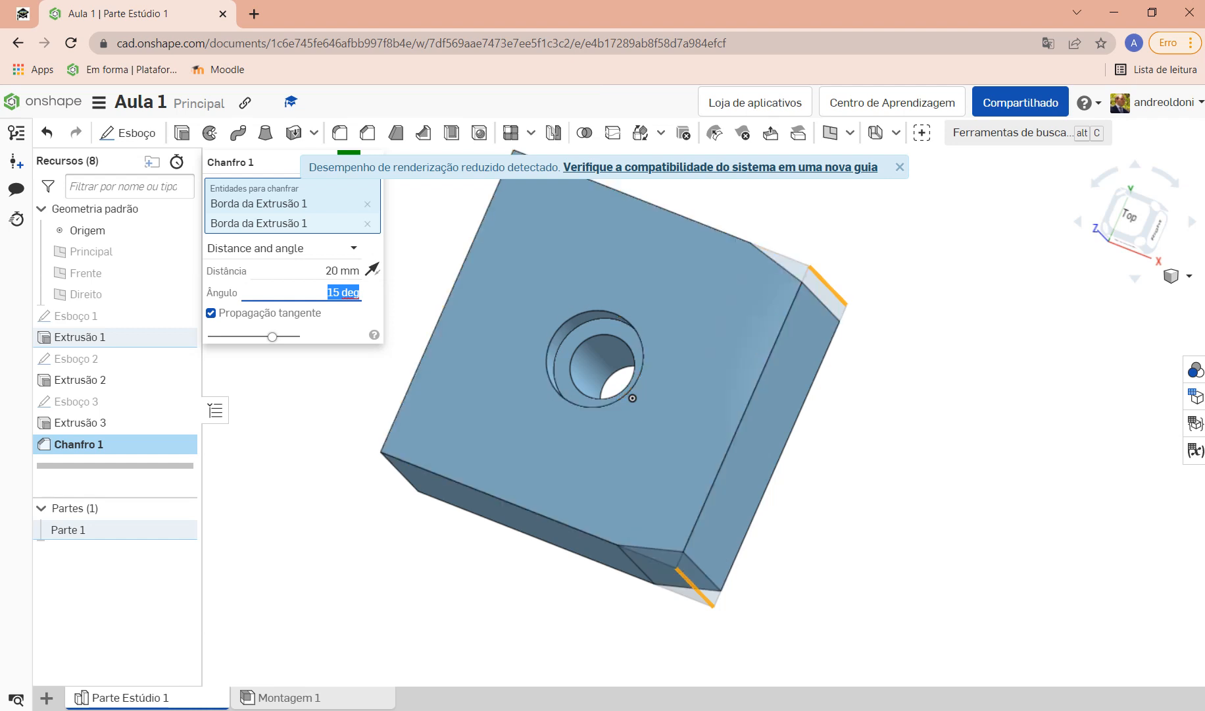
{"action": "right_click_drag", "start_coordinate": [616, 604], "coordinate": [583, 646]}
{"action": "right_click_drag", "start_coordinate": [663, 362], "coordinate": [620, 376]}
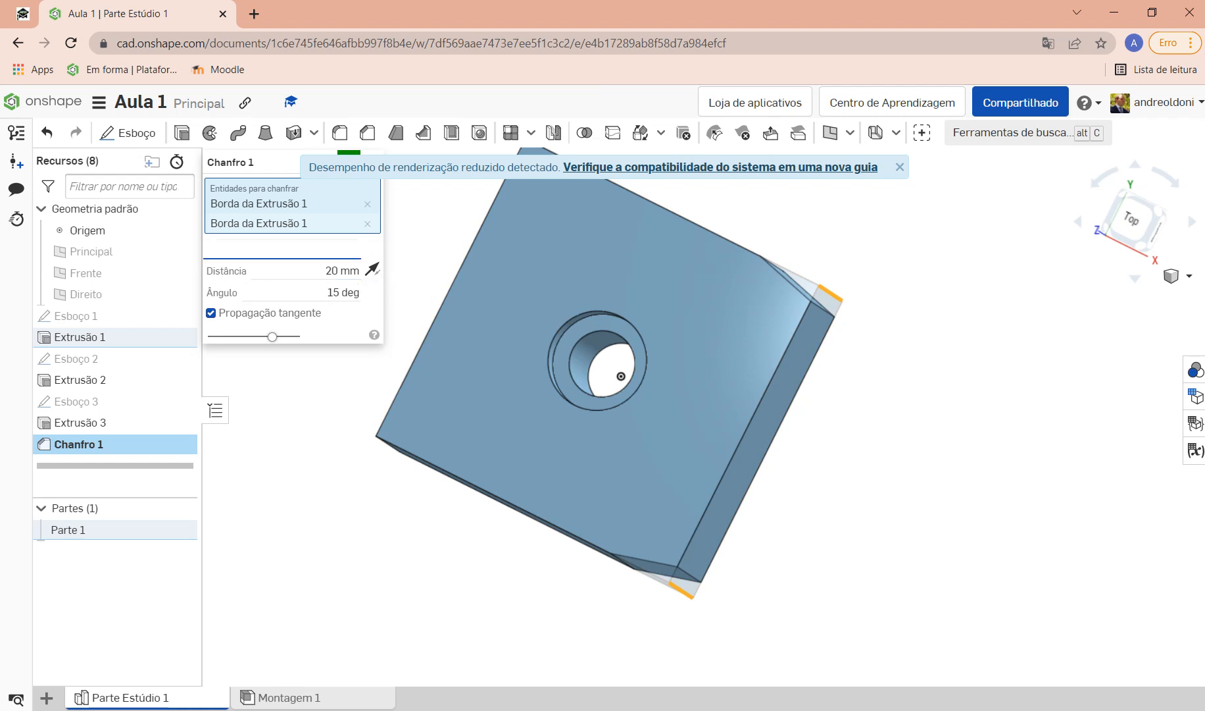
Step: Return the chamfer to two distances (20 mm, 10 mm) and confirm it
{"action": "left_click", "coordinate": [354, 248]}
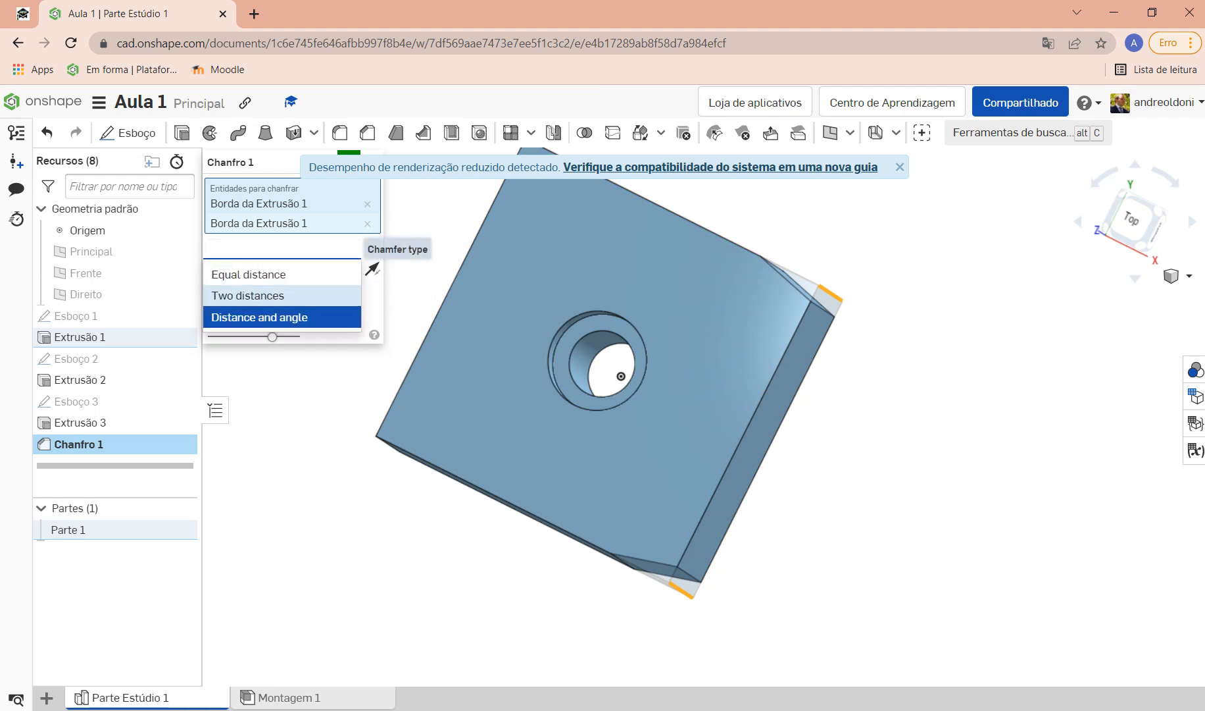
{"action": "left_click", "coordinate": [248, 295]}
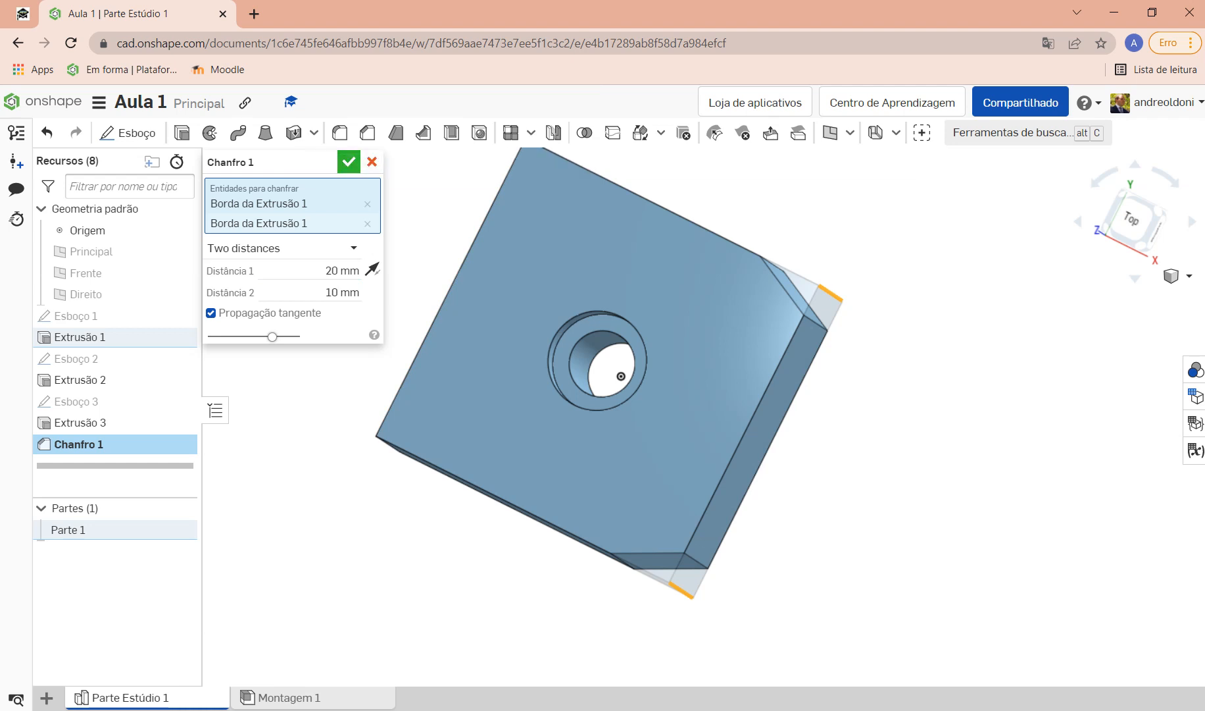
{"action": "key", "text": "Return"}
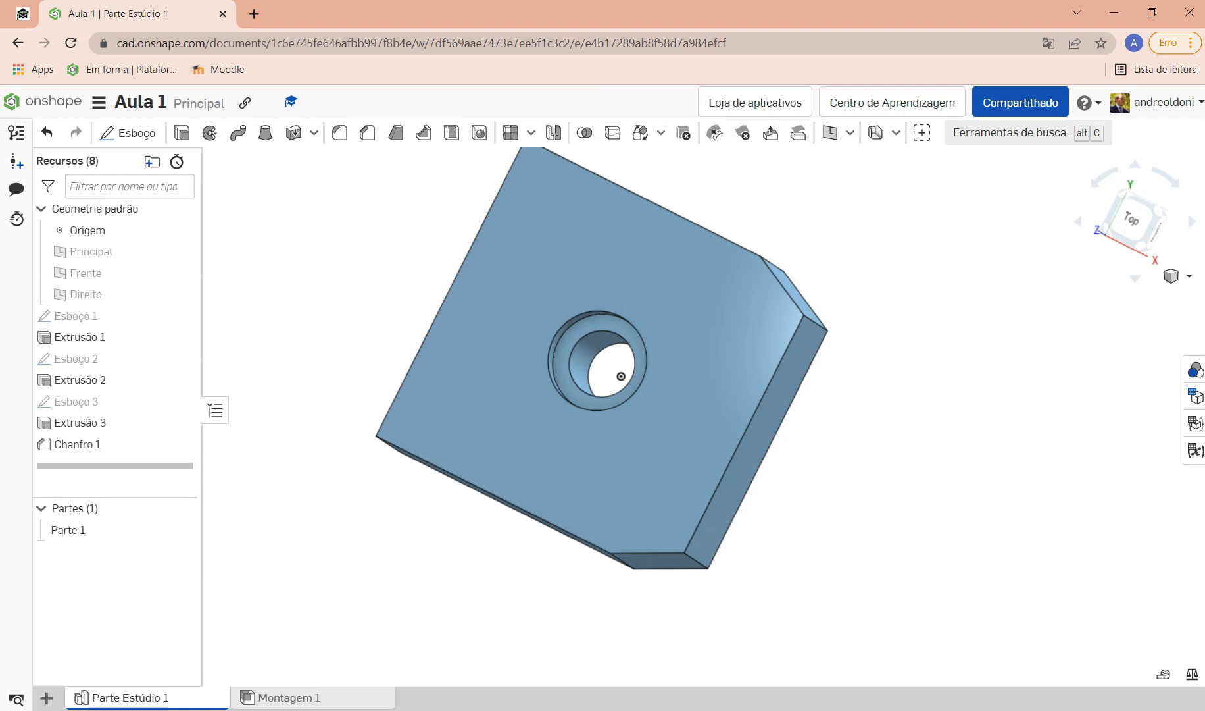
{"action": "right_click_drag", "start_coordinate": [620, 376], "coordinate": [666, 482]}
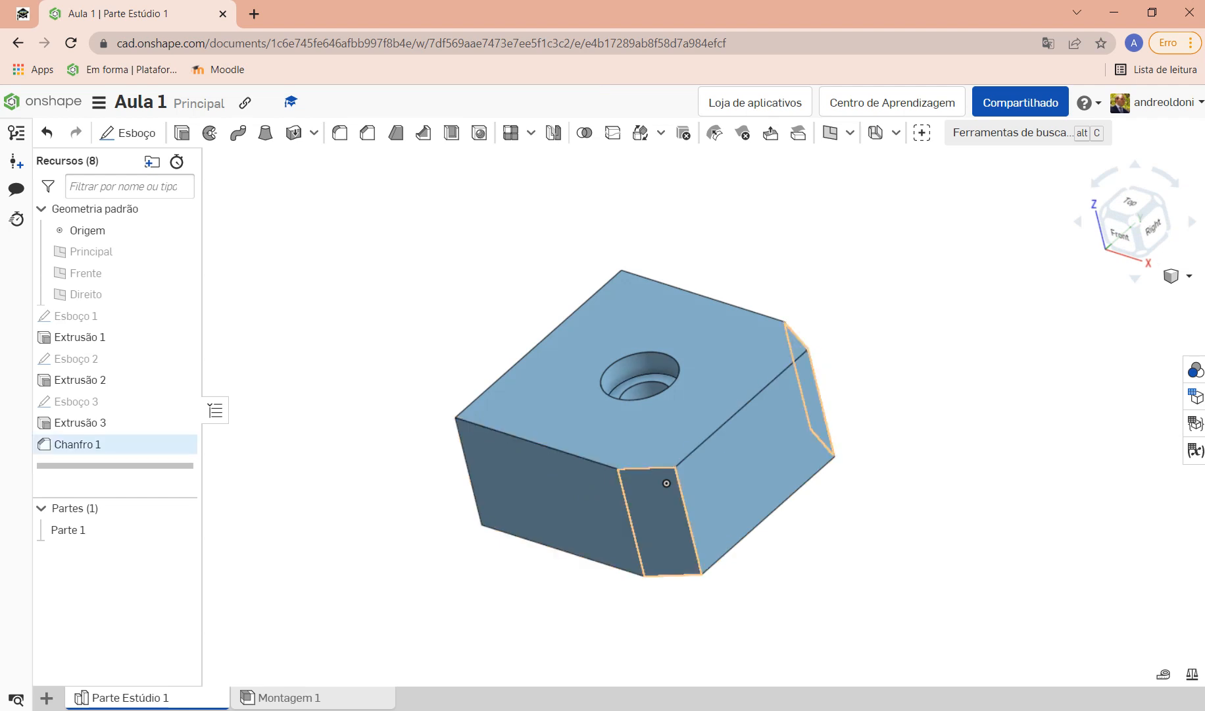
{"action": "right_click_drag", "start_coordinate": [666, 483], "coordinate": [635, 438]}
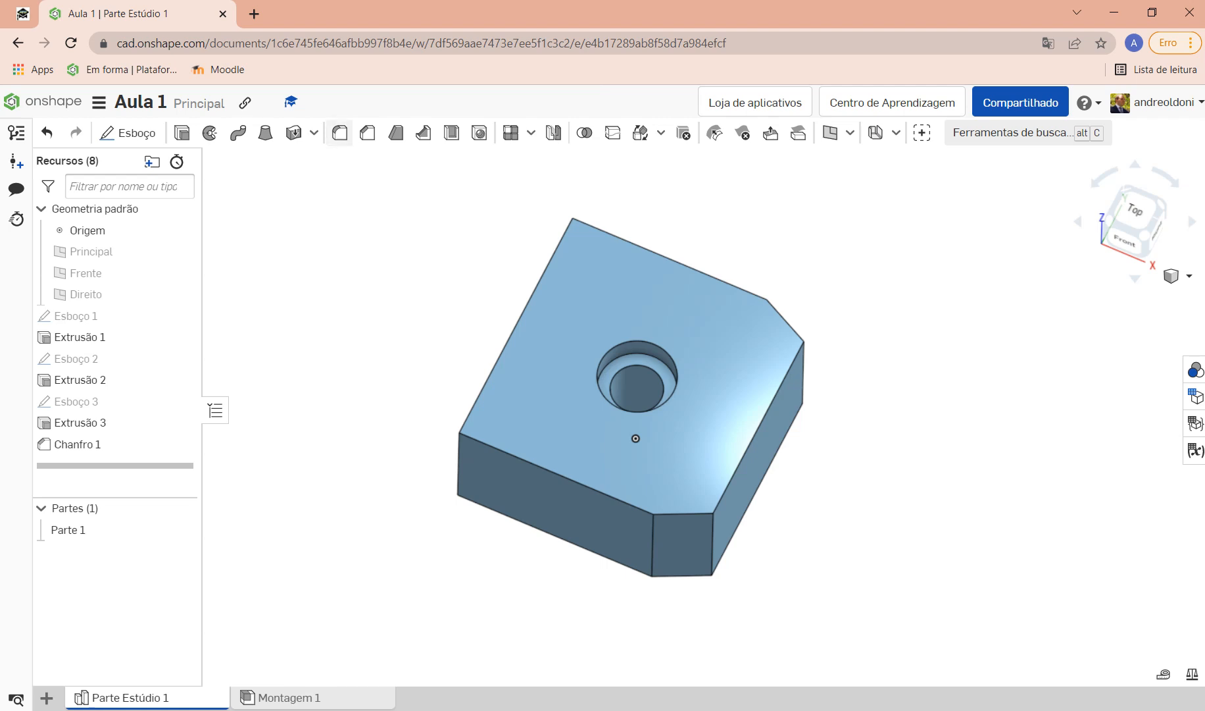
Step: Start a fillet and toggle tangent propagation off and back on
{"action": "left_click", "coordinate": [339, 133]}
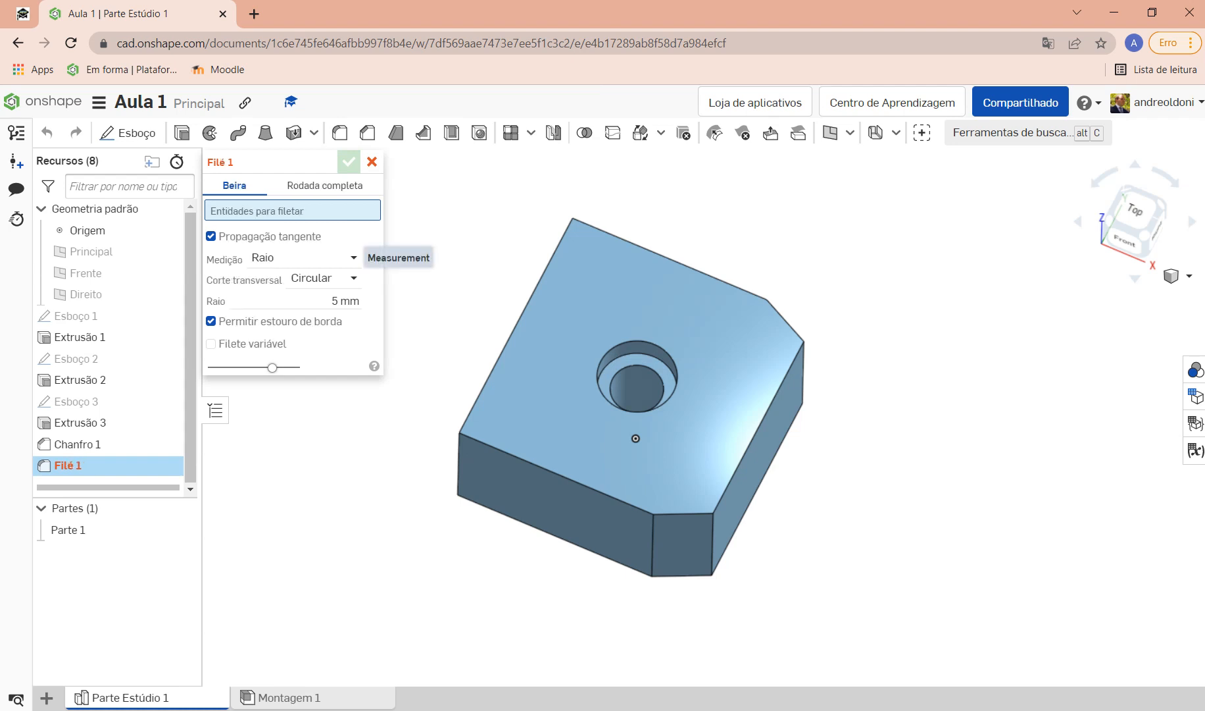
{"action": "left_click", "coordinate": [270, 236]}
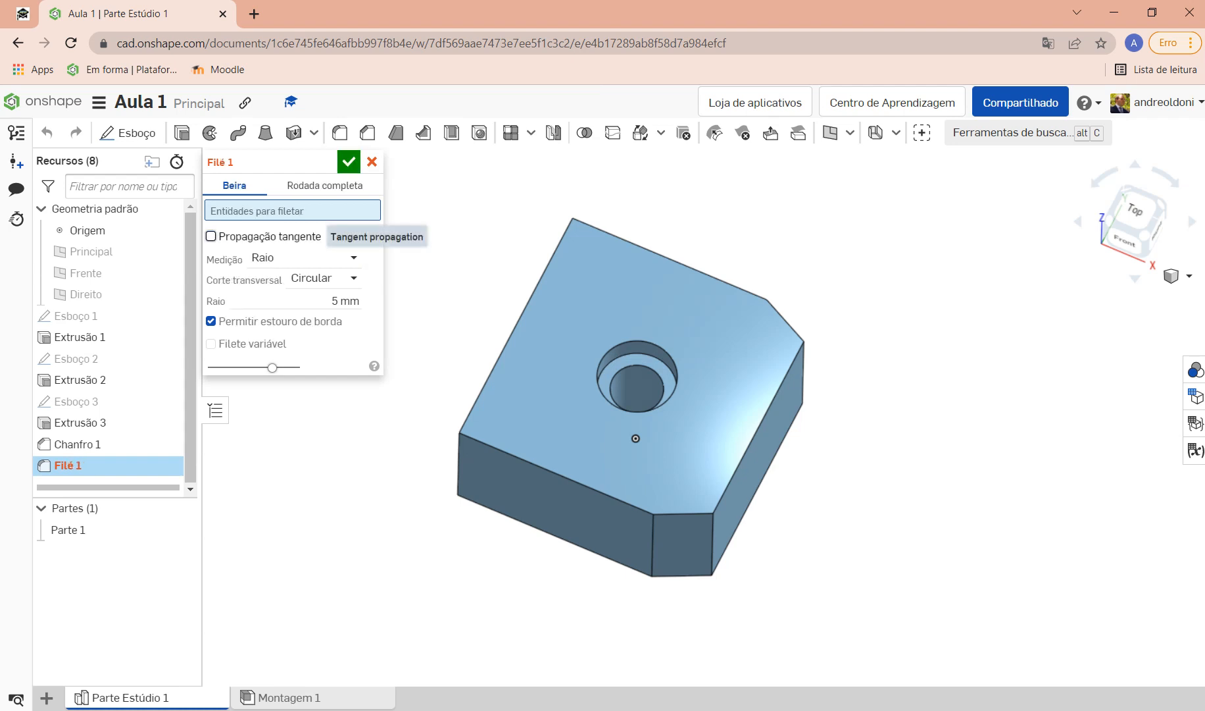
{"action": "left_click", "coordinate": [270, 237]}
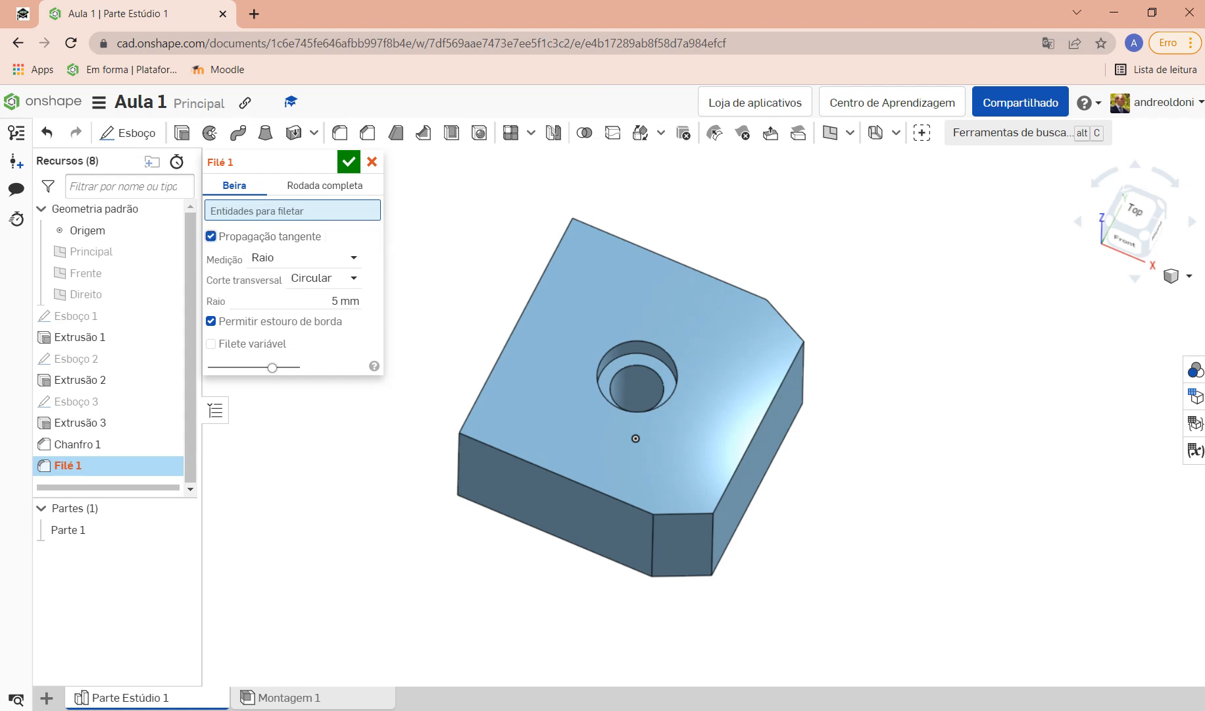
Step: Keep Raio as the fillet measurement and Circular as its cross section
{"action": "left_click", "coordinate": [351, 258]}
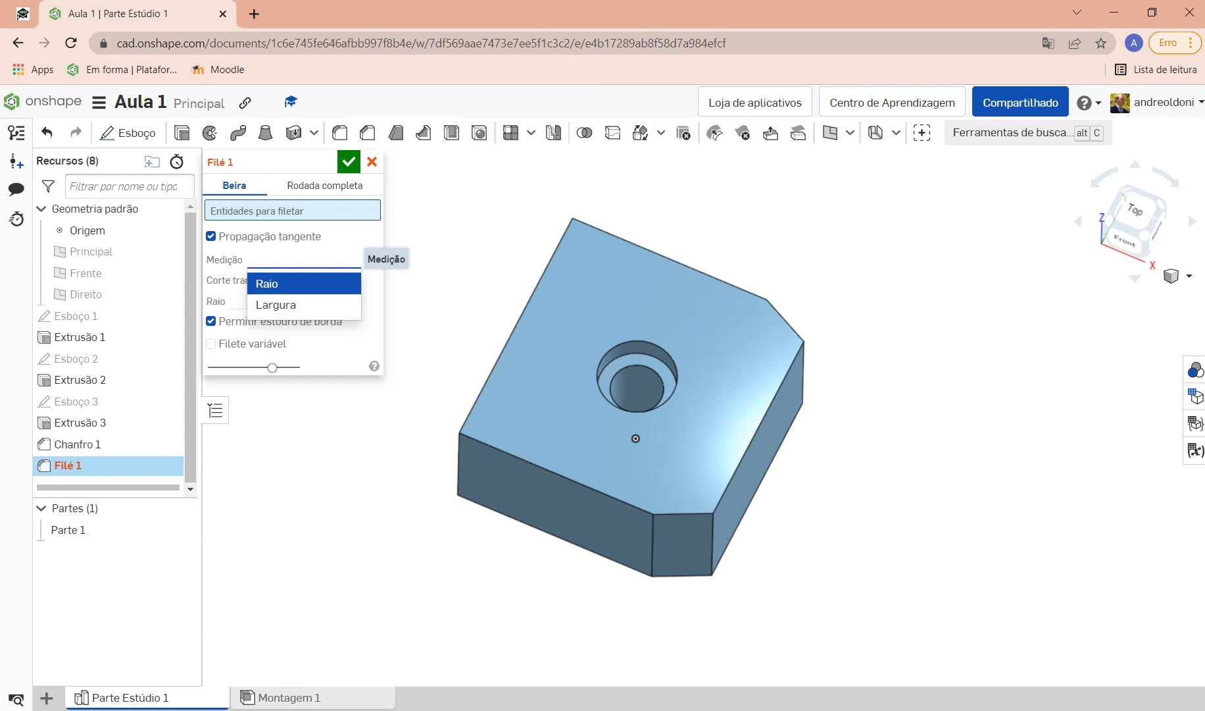
{"action": "left_click", "coordinate": [303, 284]}
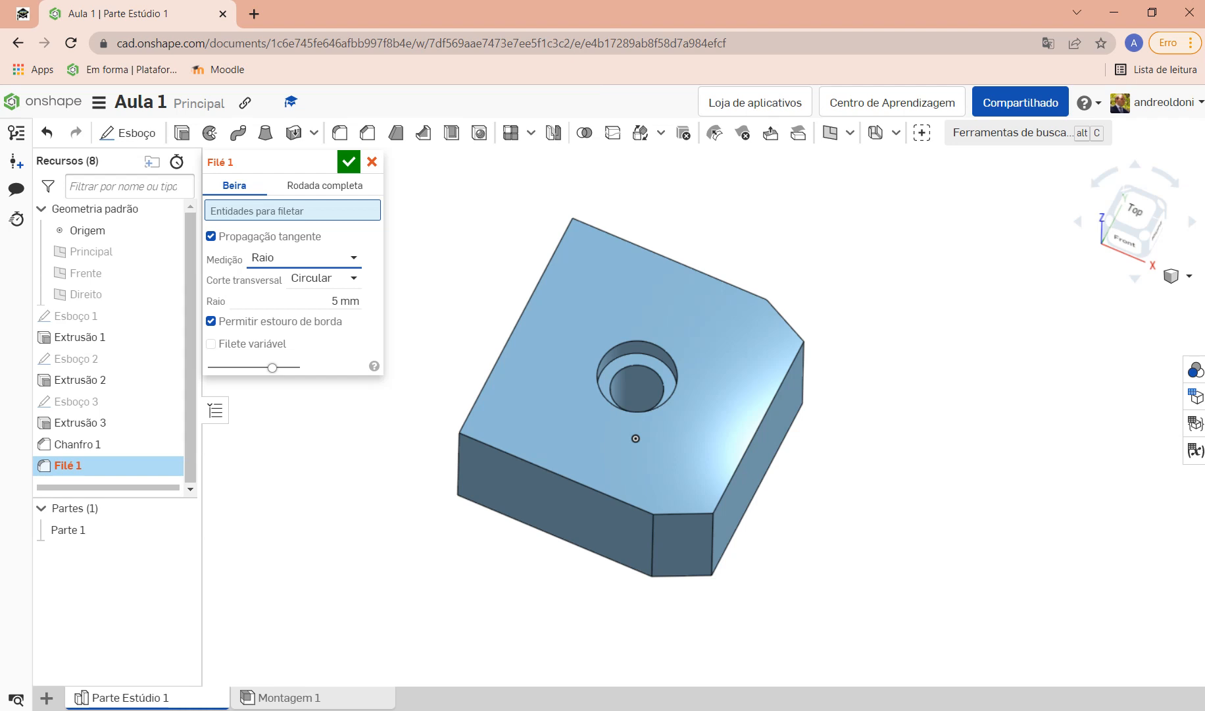
{"action": "left_click", "coordinate": [353, 278]}
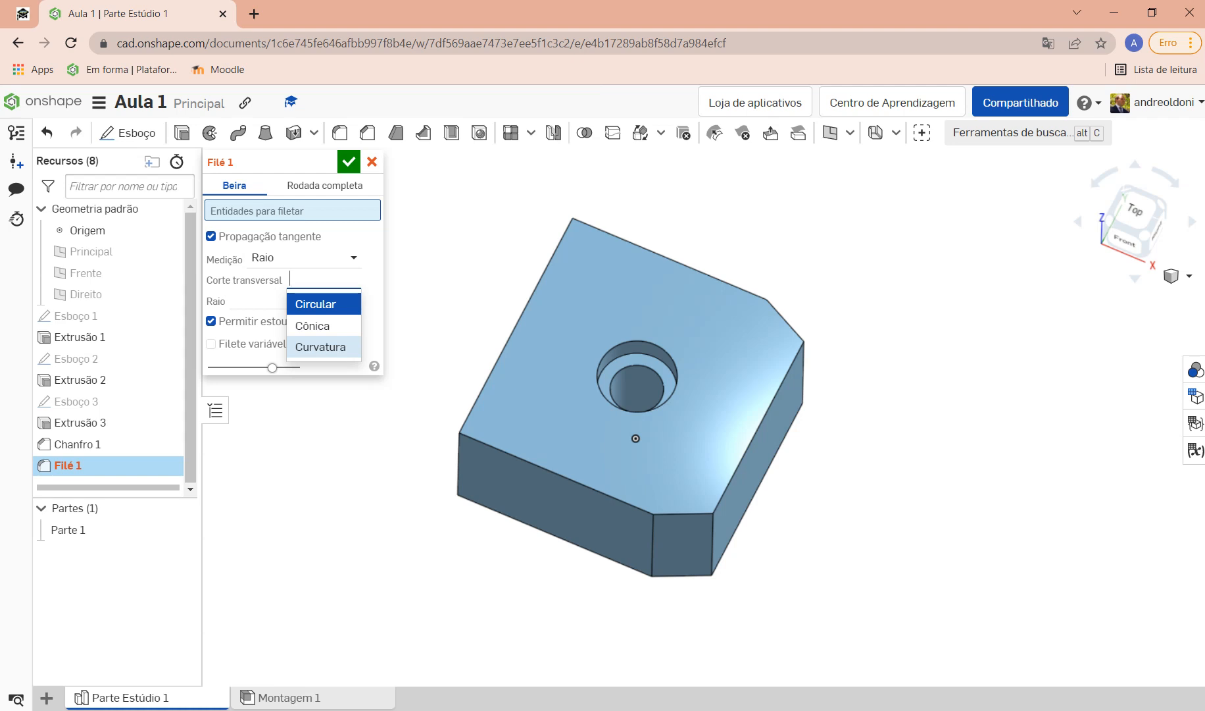
{"action": "left_click", "coordinate": [323, 304]}
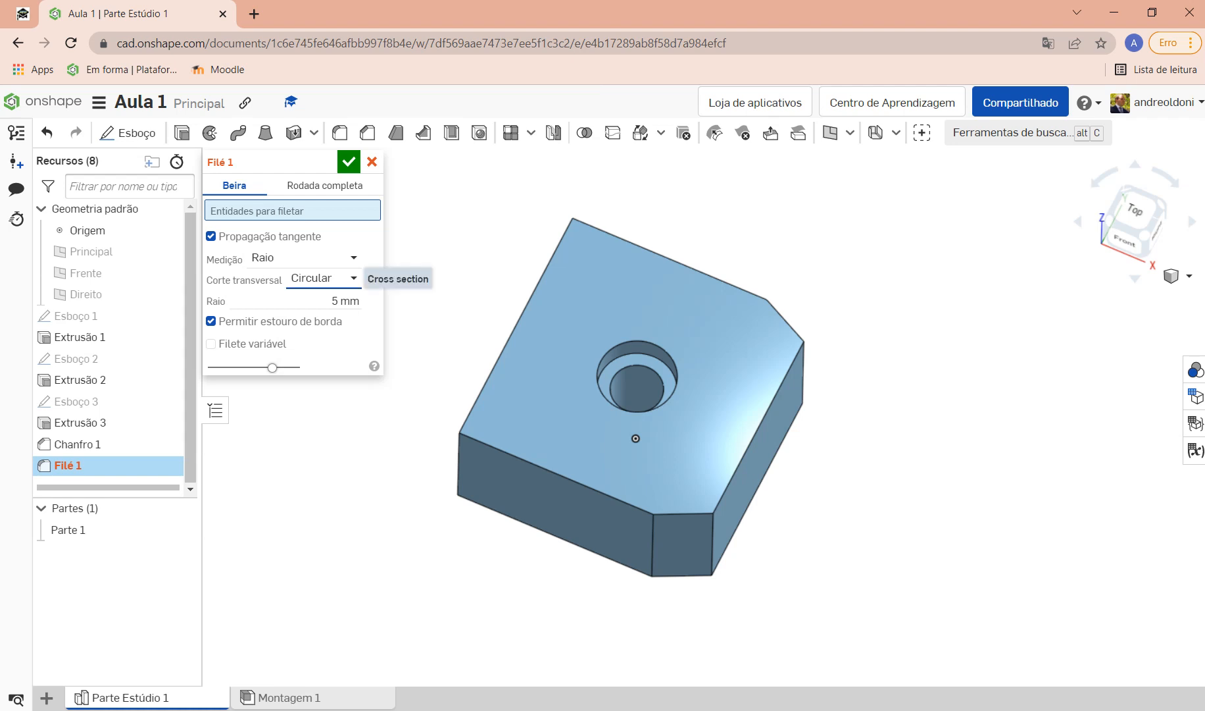
{"action": "left_click", "coordinate": [322, 278]}
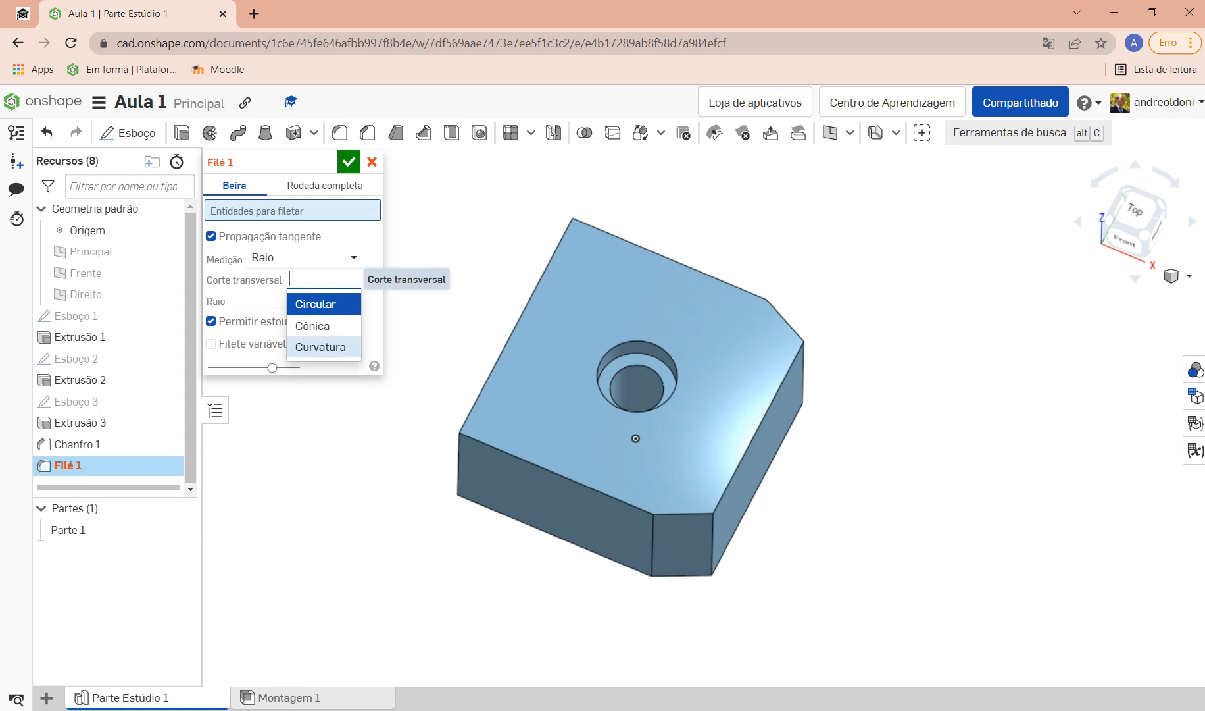
{"action": "left_click", "coordinate": [315, 304]}
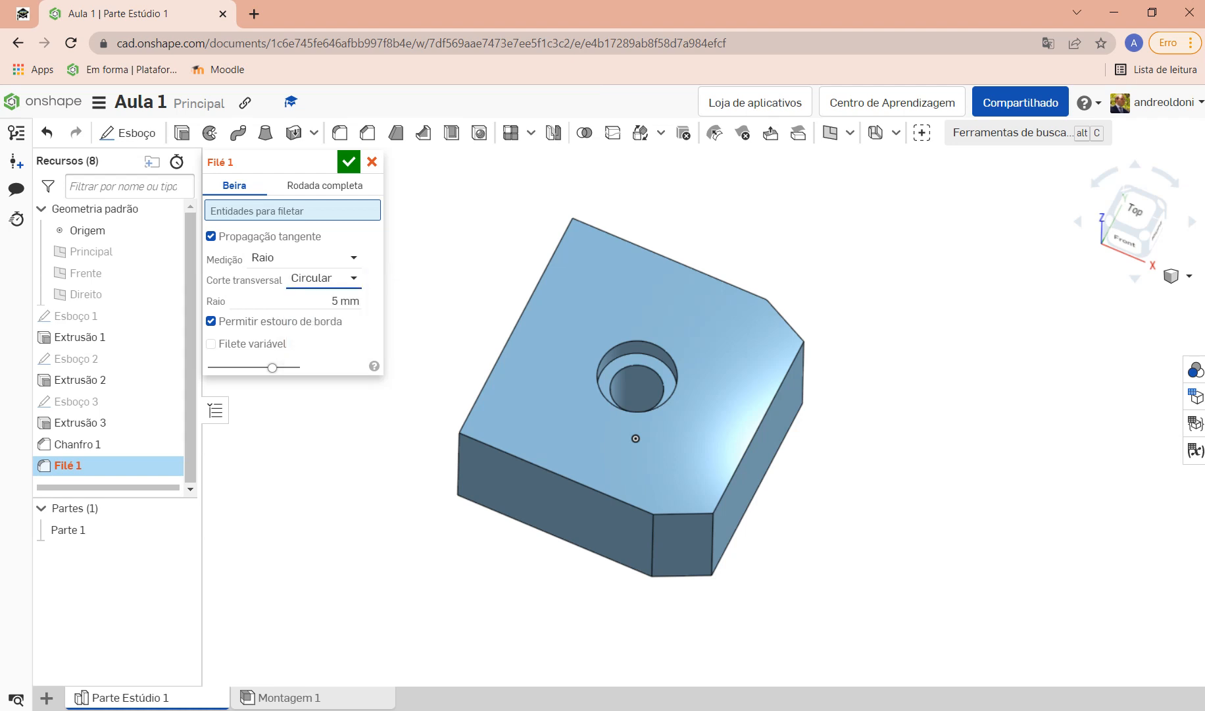
{"action": "left_click", "coordinate": [347, 301]}
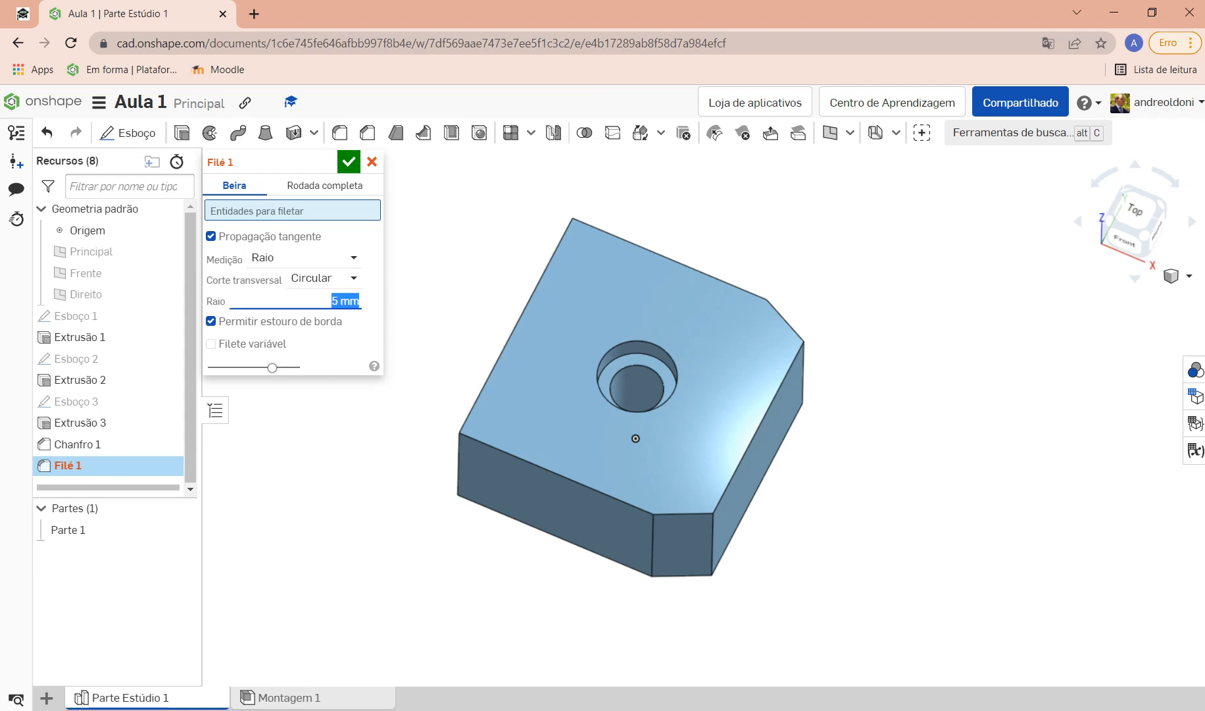
Step: Set the fillet radius to 20 mm and apply it to the chamfer's vertical edge
{"action": "type", "text": "20"}
{"action": "key", "text": "Return"}
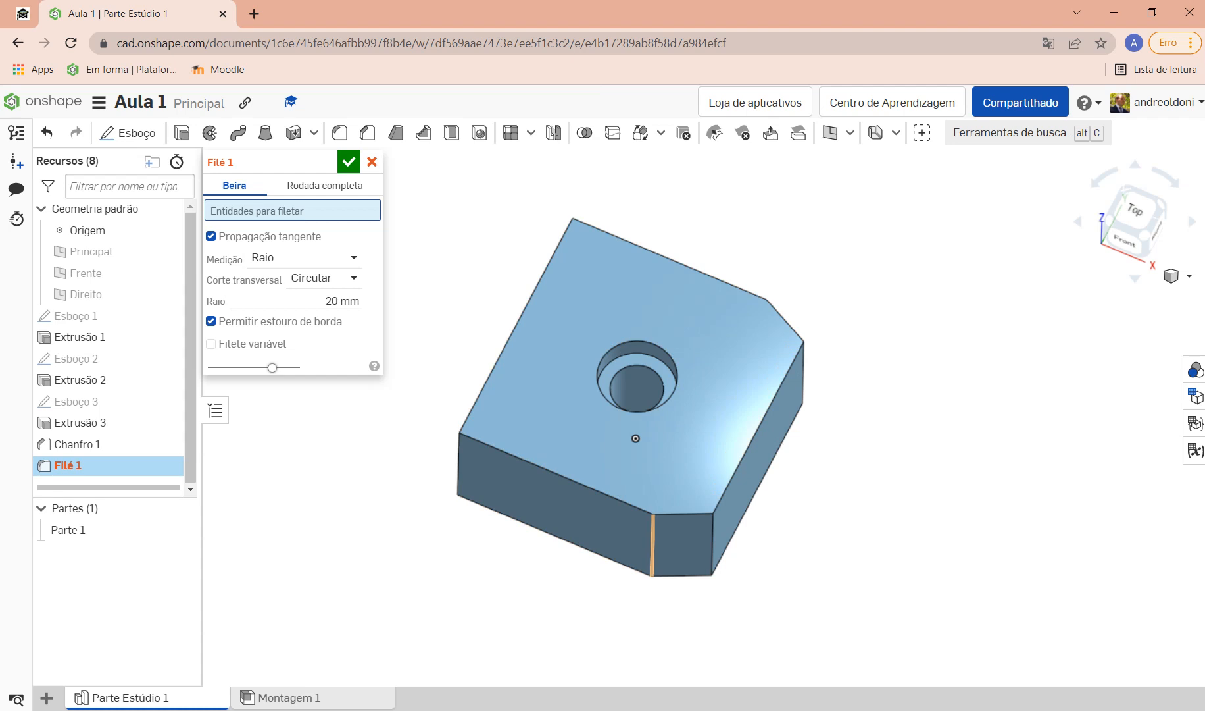
{"action": "left_click", "coordinate": [652, 544]}
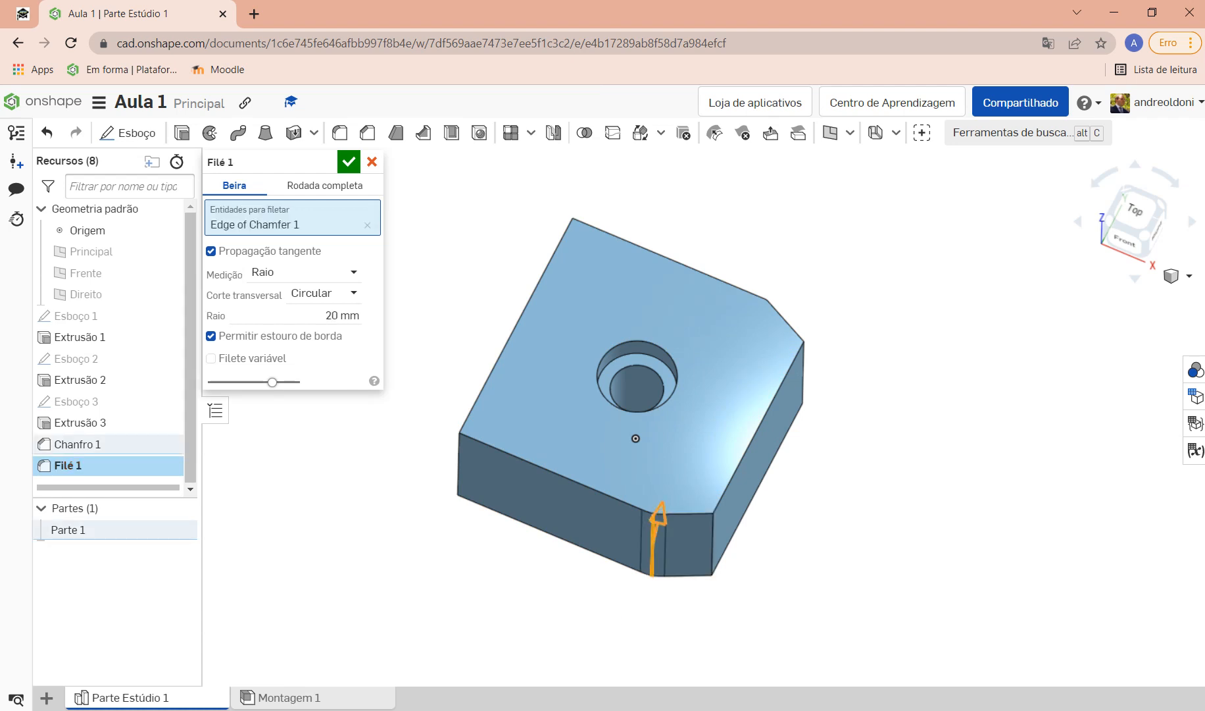
{"action": "scroll", "coordinate": [660, 503], "scroll_direction": "up", "scroll_amount": 5}
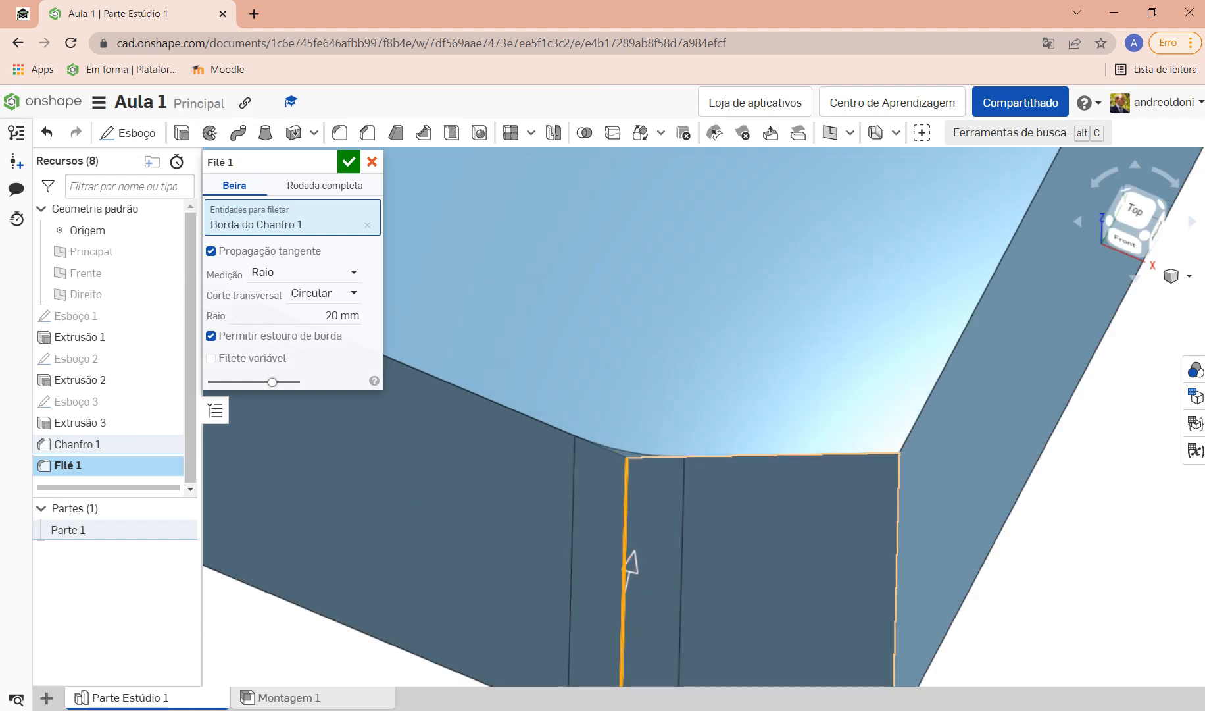
{"action": "right_click_drag", "start_coordinate": [660, 503], "coordinate": [671, 600]}
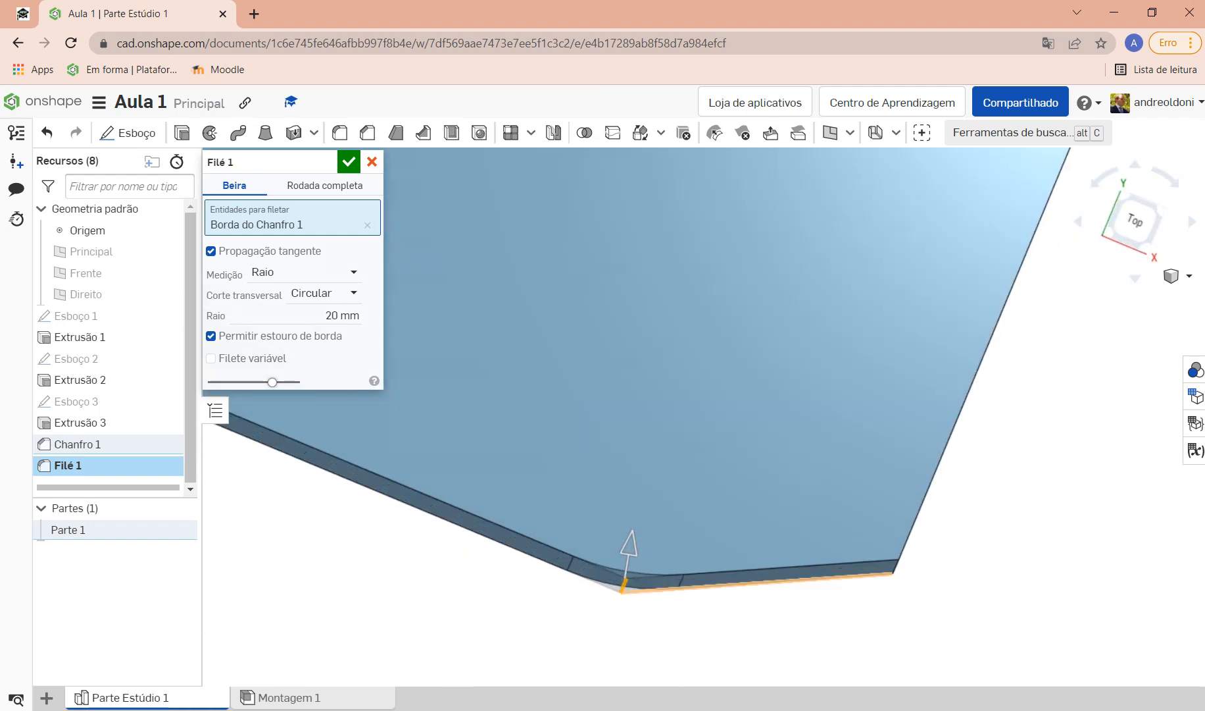
{"action": "scroll", "coordinate": [647, 578], "scroll_direction": "up", "scroll_amount": 5}
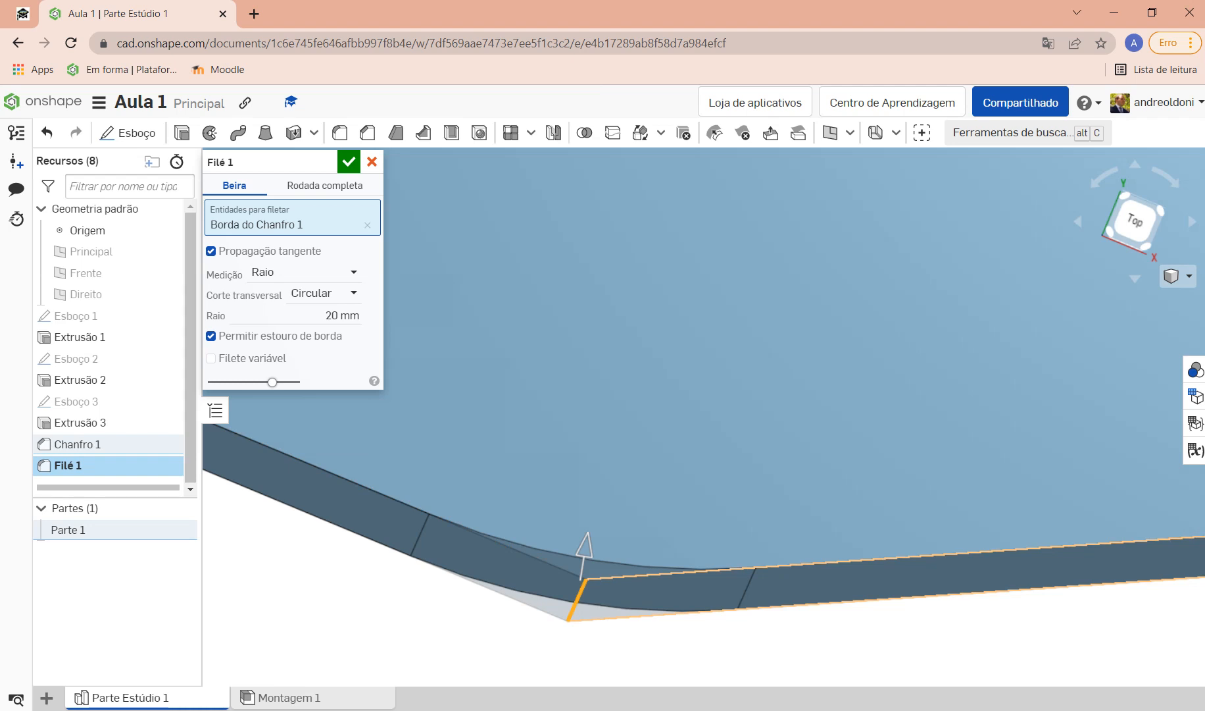
{"action": "scroll", "coordinate": [635, 605], "scroll_direction": "down", "scroll_amount": 10}
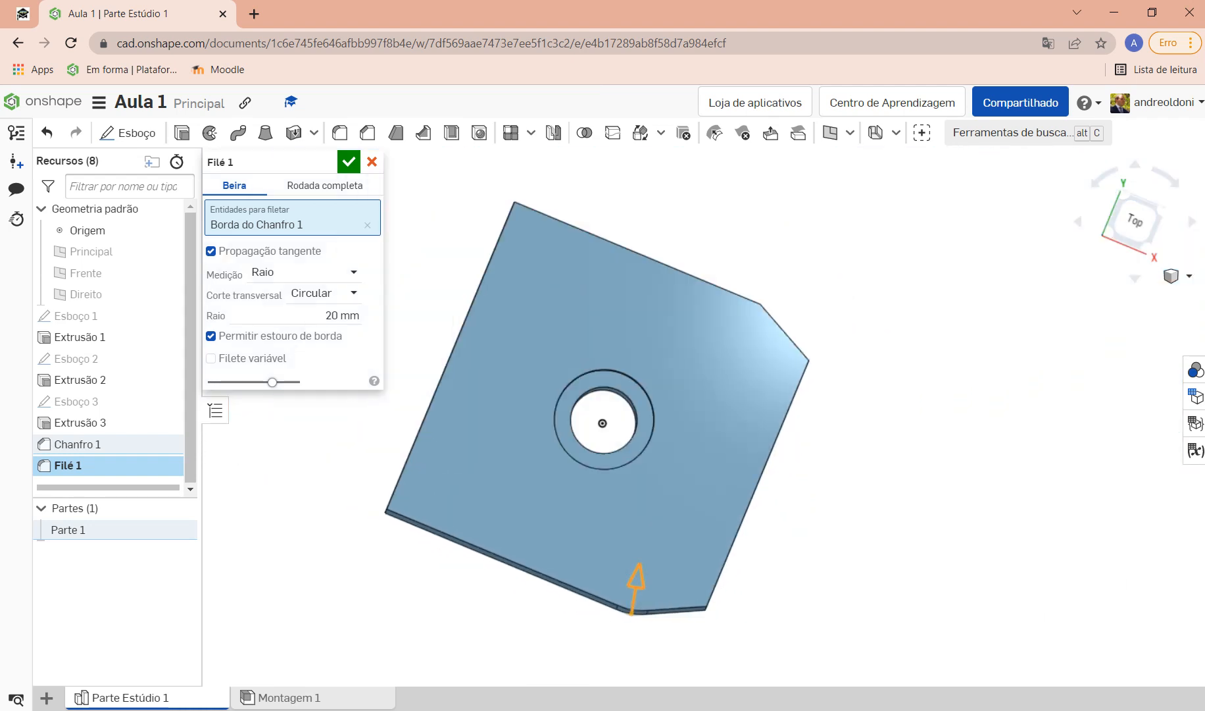
{"action": "scroll", "coordinate": [650, 482], "scroll_direction": "up", "scroll_amount": 4}
Step: Swap the chamfer edge for the counterbore hole edge and set the fillet radius to 10 mm
{"action": "right_click_drag", "start_coordinate": [576, 391], "coordinate": [494, 493]}
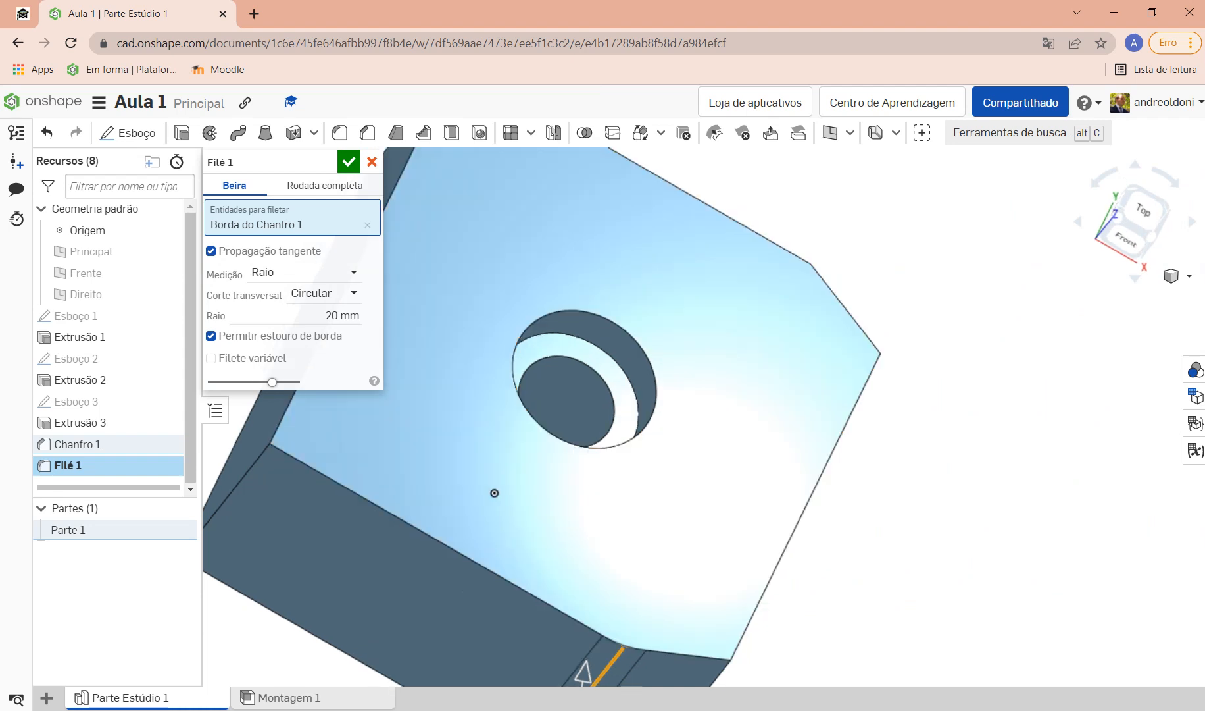
{"action": "left_click", "coordinate": [367, 225]}
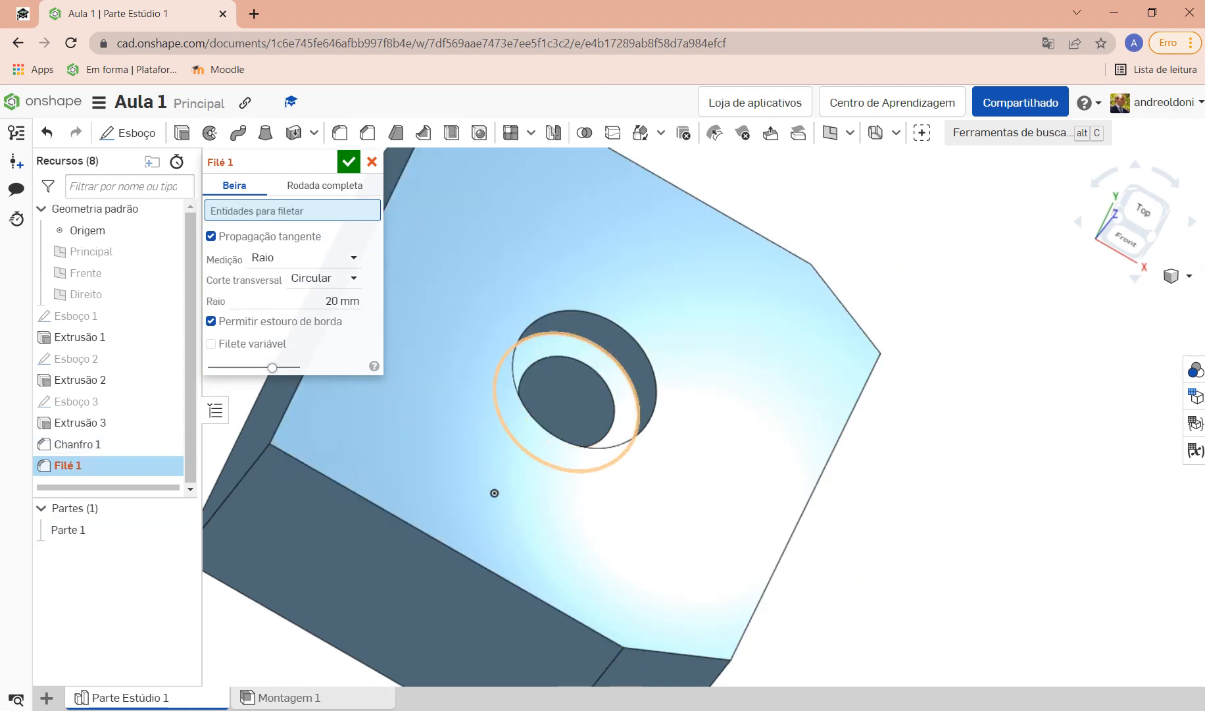
{"action": "left_click", "coordinate": [515, 450]}
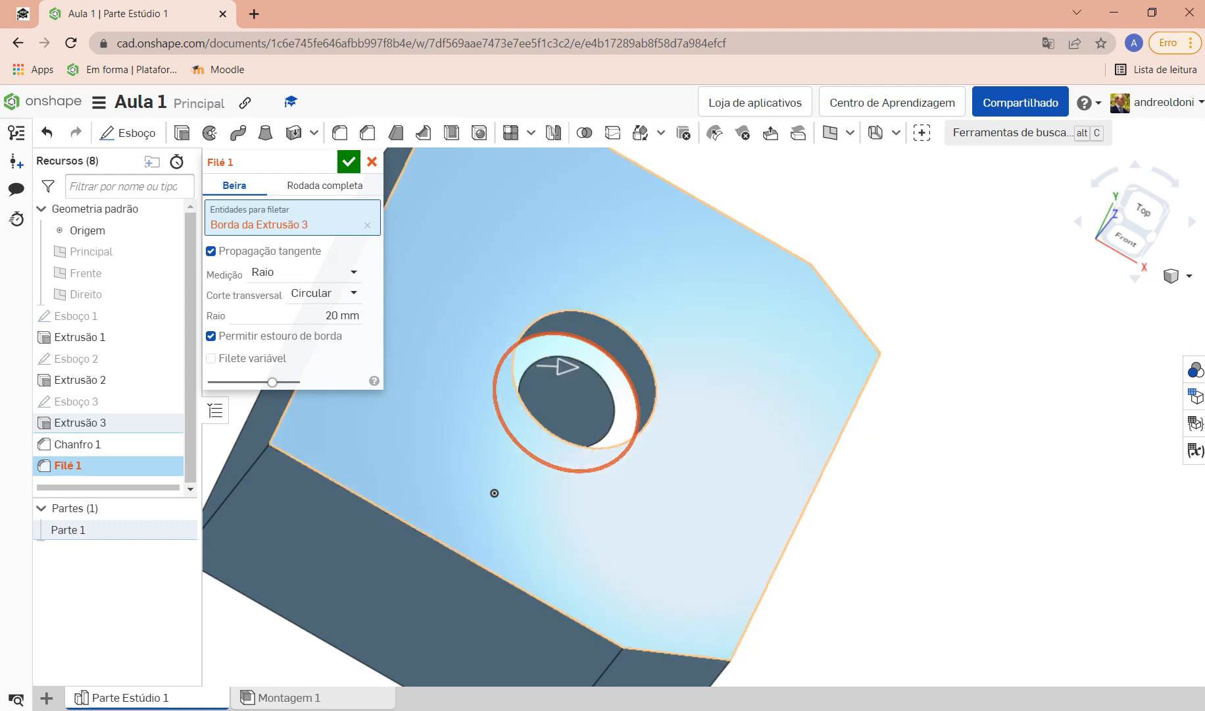
{"action": "left_click", "coordinate": [342, 316]}
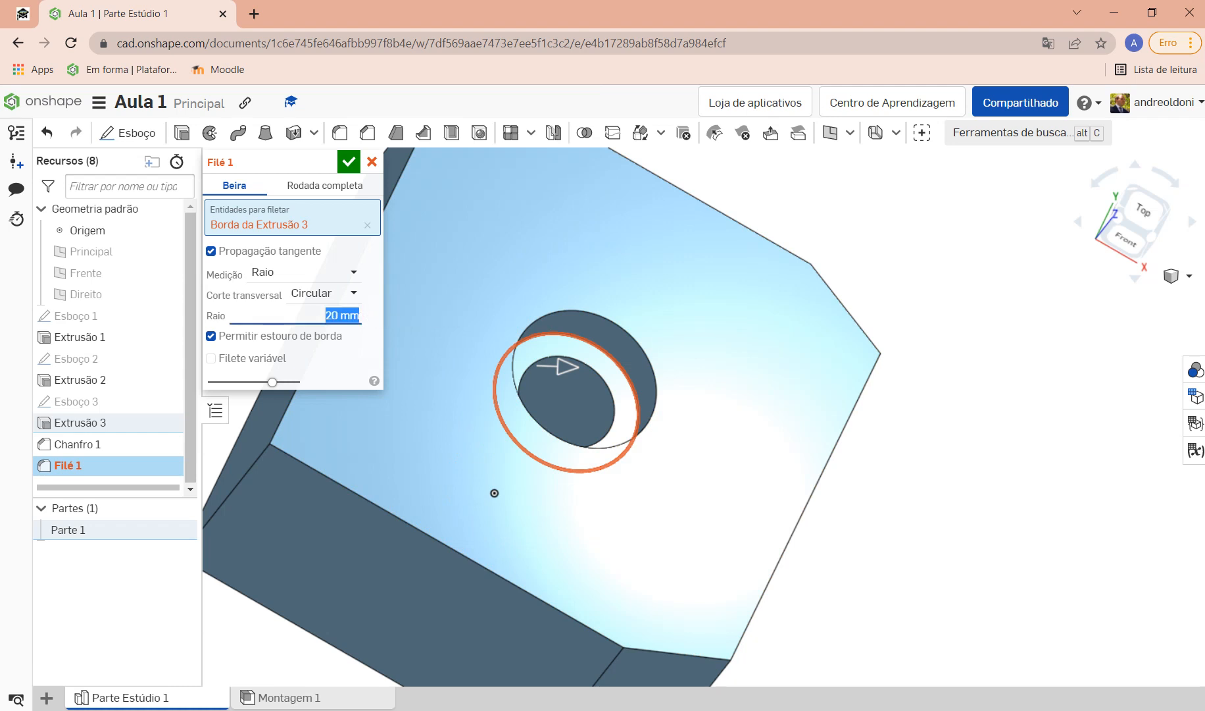
{"action": "type", "text": "10"}
{"action": "key", "text": "Return"}
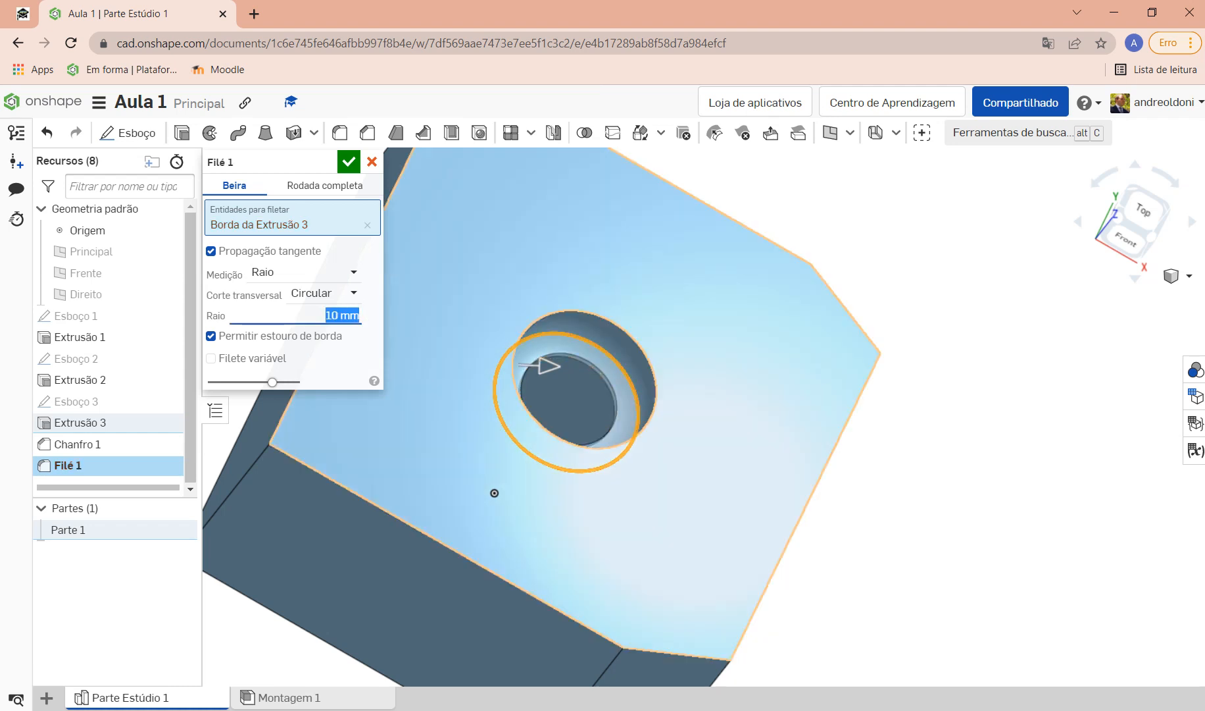
Step: Inspect the fillet inside the hole, then drop the hole edge from the selection
{"action": "right_click_drag", "start_coordinate": [494, 493], "coordinate": [583, 559]}
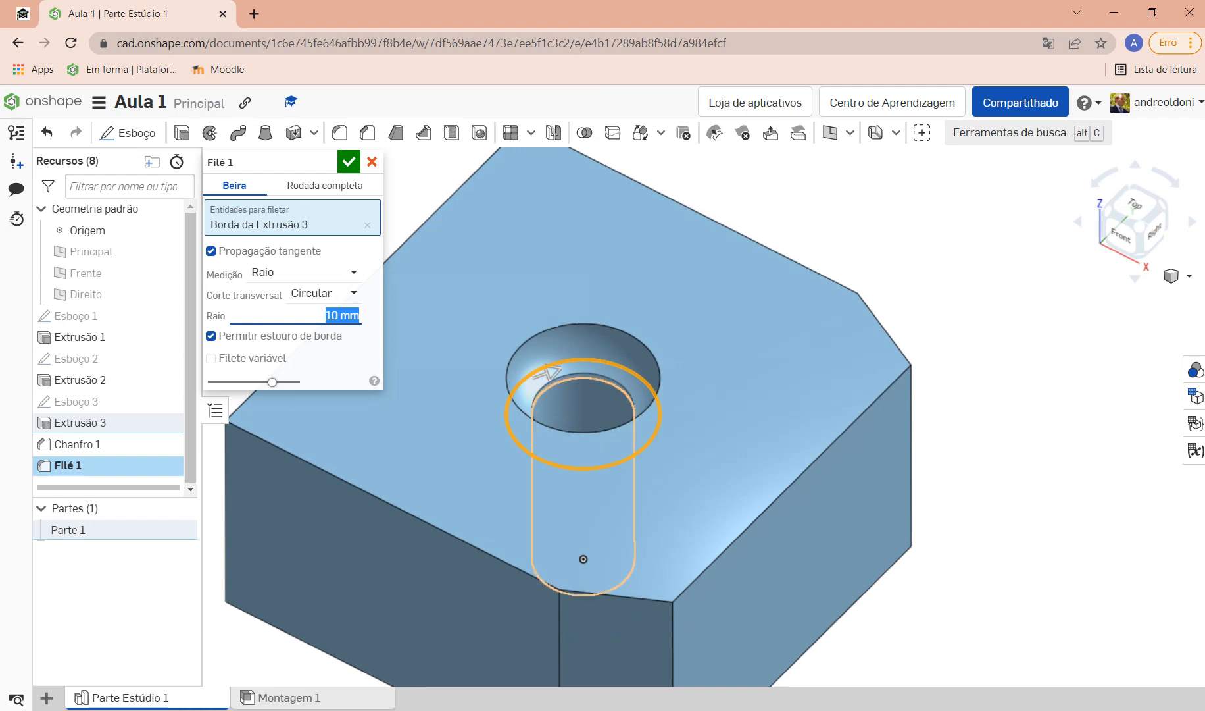
{"action": "right_click_drag", "start_coordinate": [583, 558], "coordinate": [682, 637]}
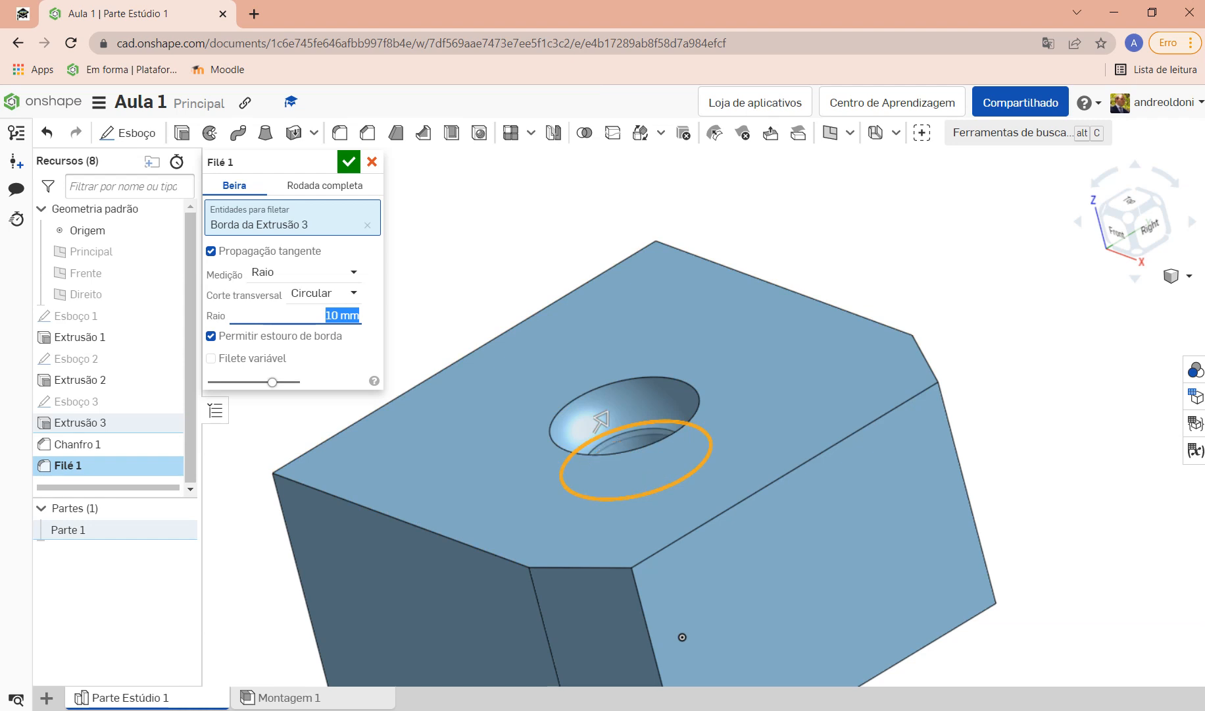
{"action": "key", "text": "space"}
{"action": "right_click_drag", "start_coordinate": [682, 636], "coordinate": [596, 523]}
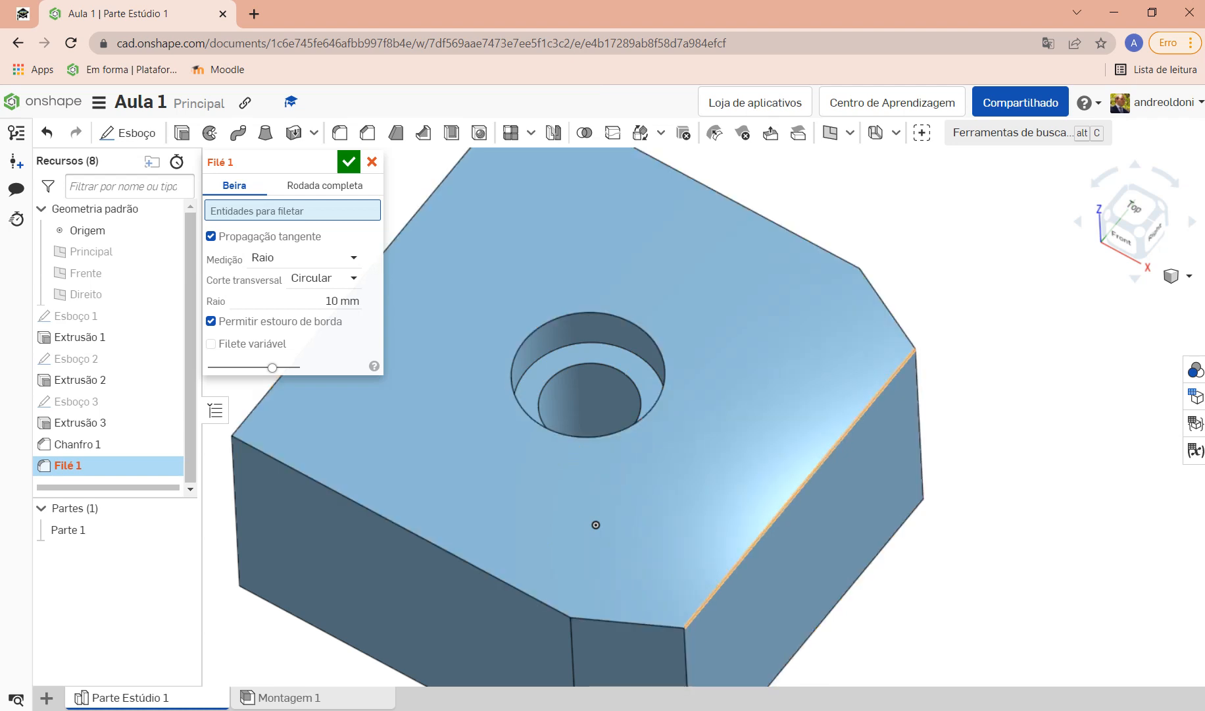
{"action": "left_click", "coordinate": [800, 488]}
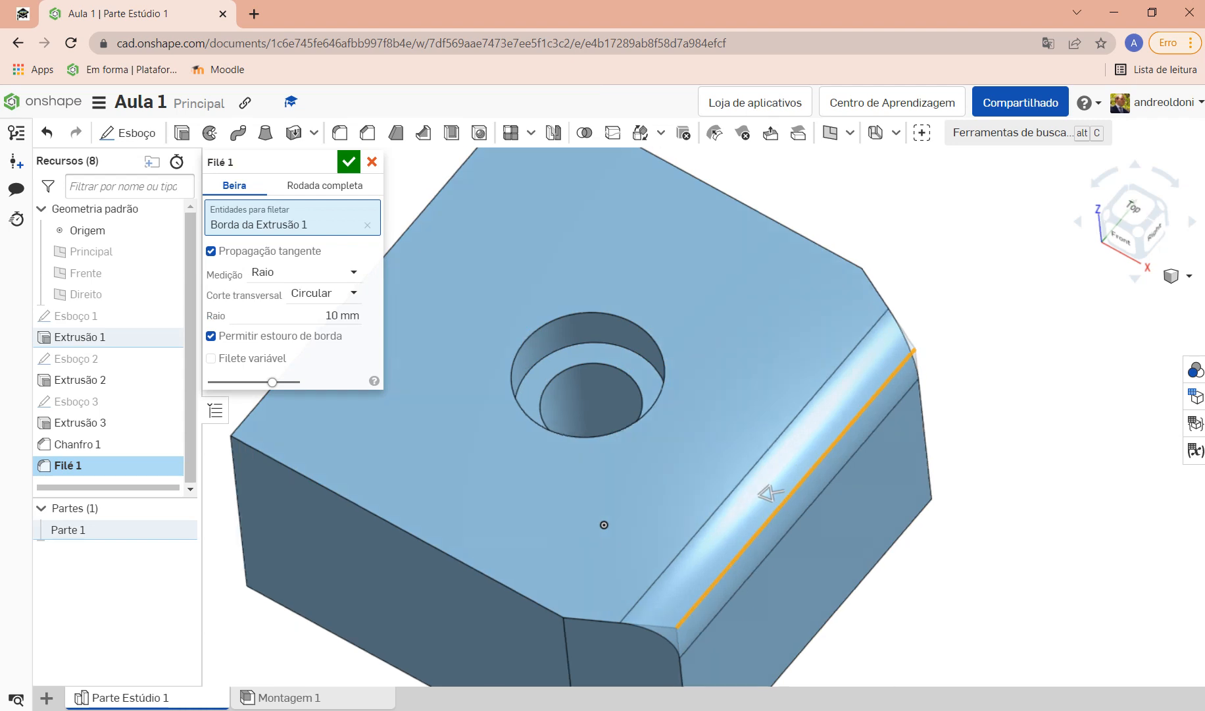
{"action": "right_click_drag", "start_coordinate": [605, 523], "coordinate": [620, 587]}
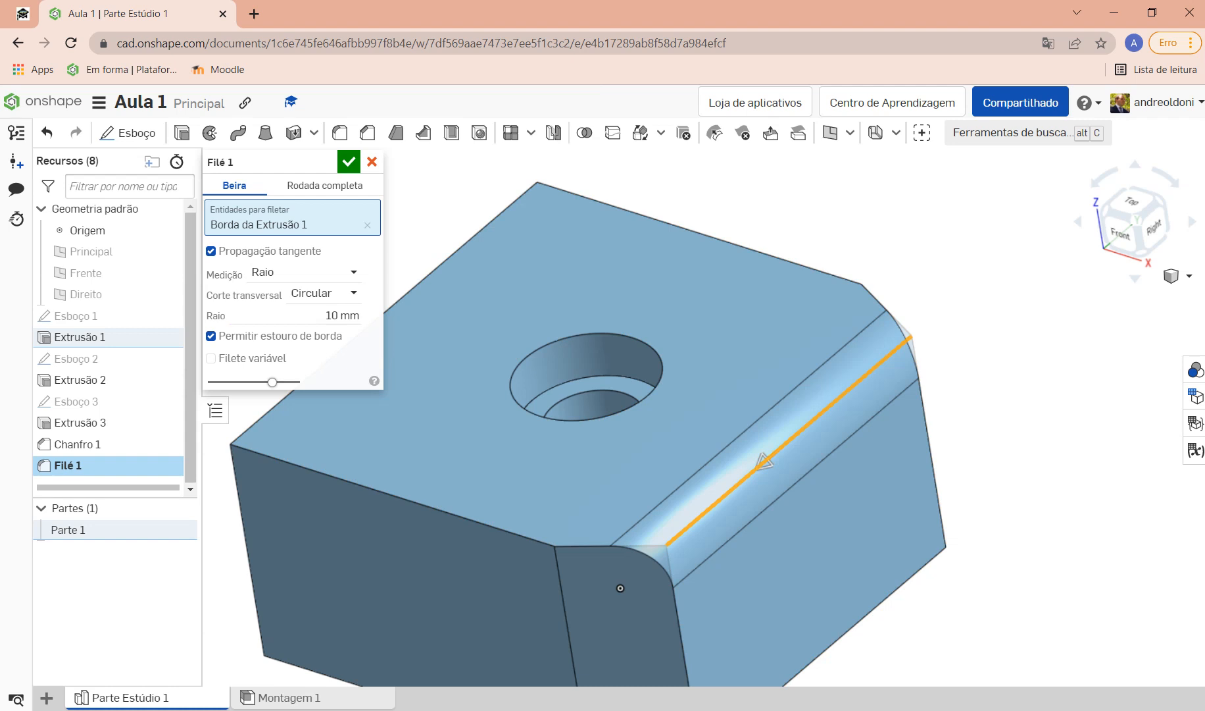
{"action": "left_click", "coordinate": [367, 225]}
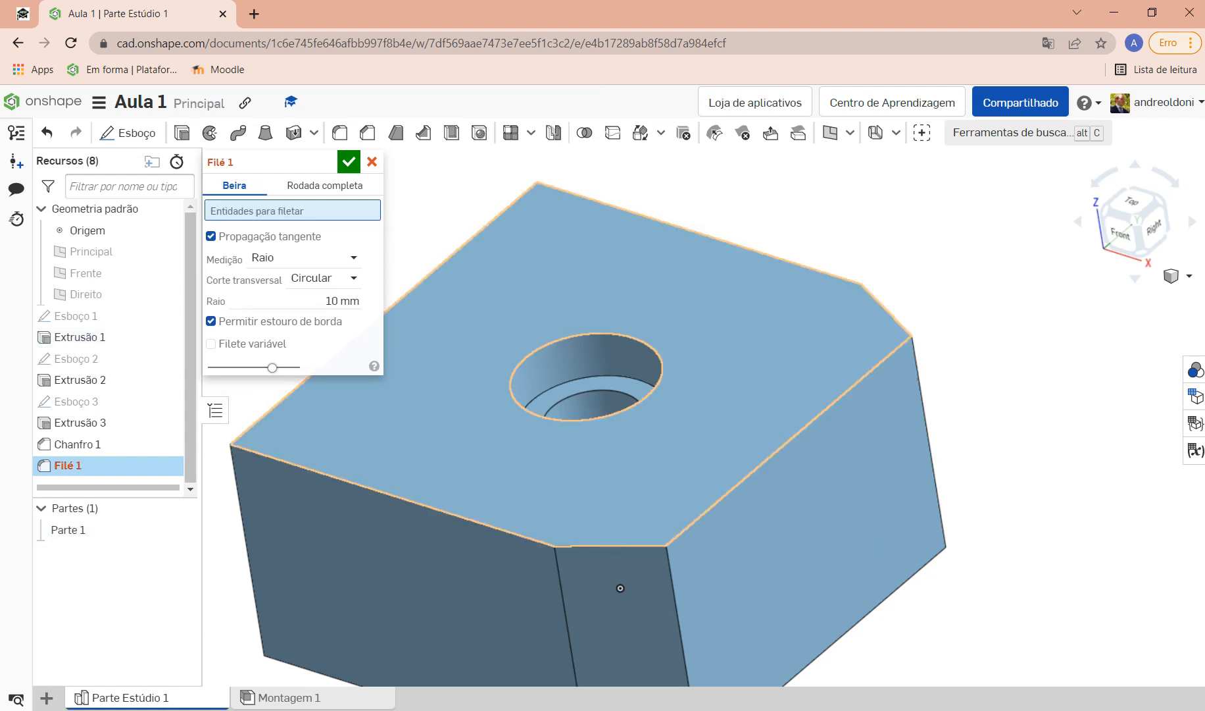
{"action": "left_click", "coordinate": [658, 461]}
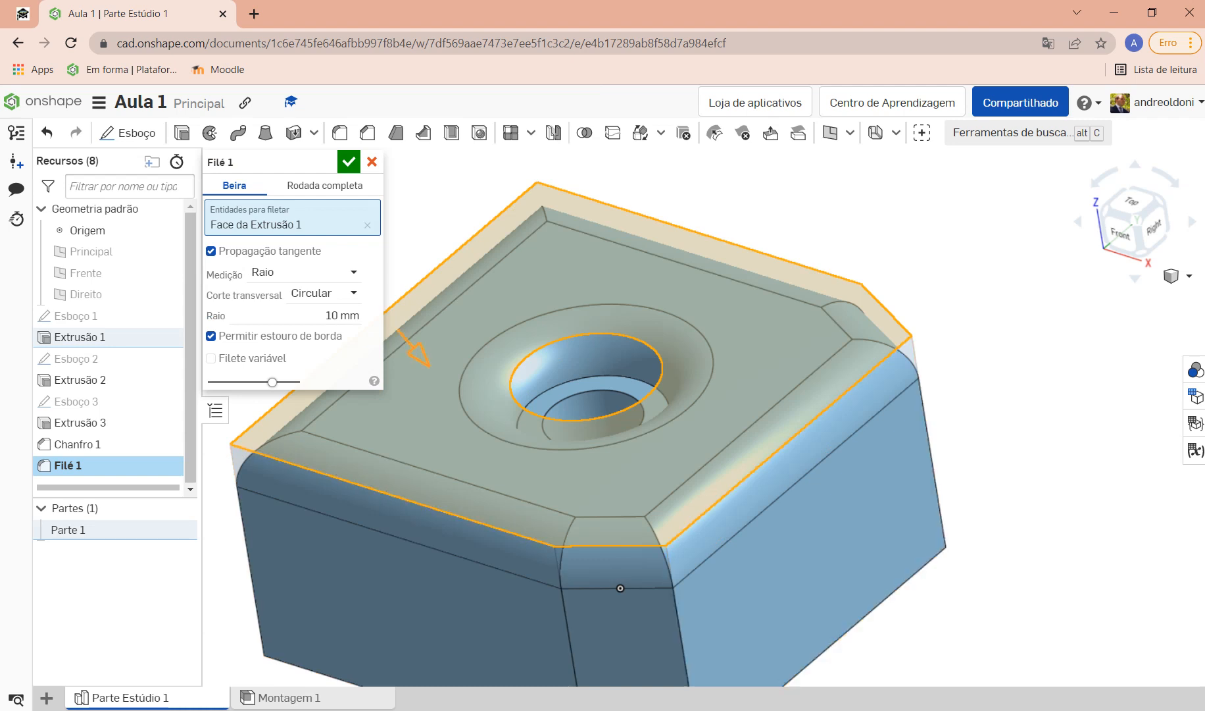
{"action": "scroll", "coordinate": [651, 582], "scroll_direction": "down", "scroll_amount": 3}
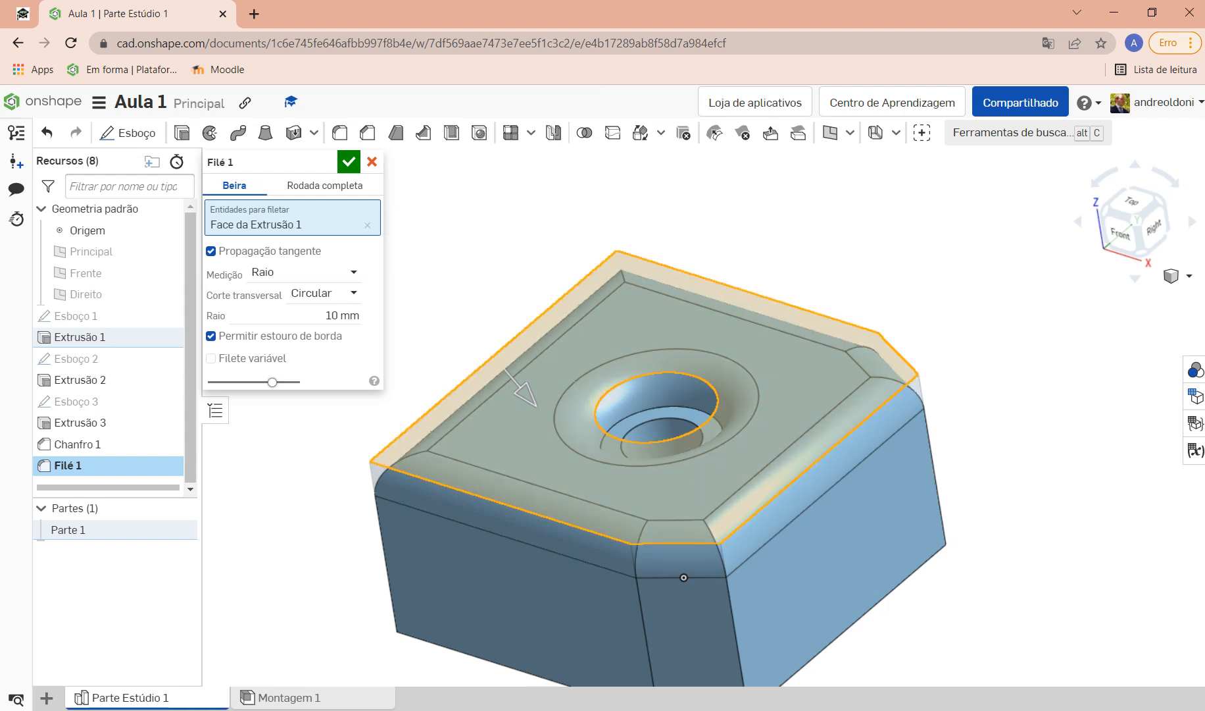
{"action": "left_click", "coordinate": [367, 225]}
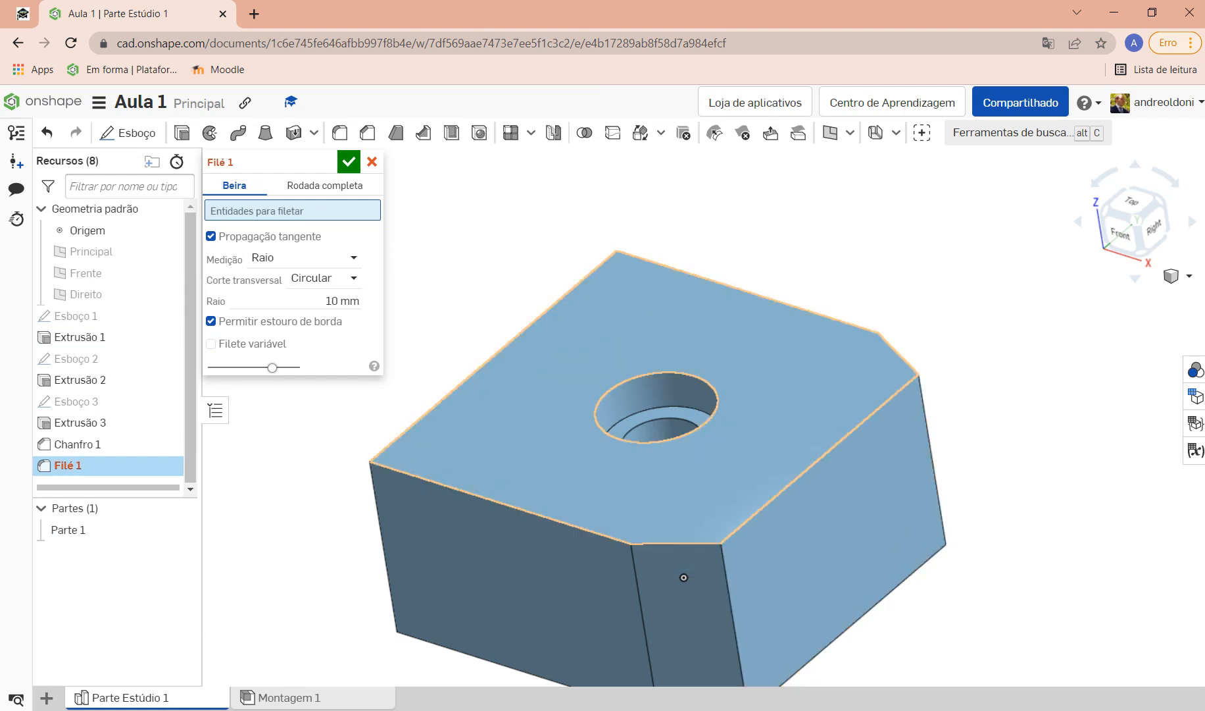
Step: Select the two vertical corner edges and create the 10 mm fillet
{"action": "right_click_drag", "start_coordinate": [683, 577], "coordinate": [469, 515]}
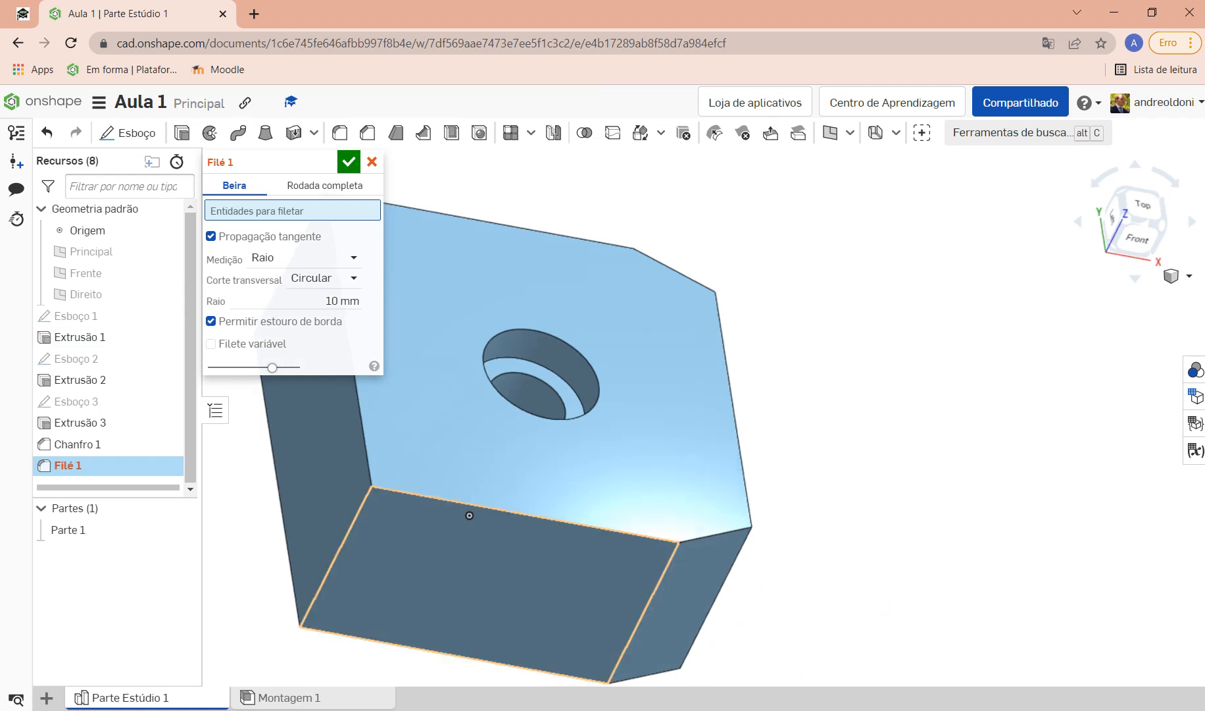
{"action": "left_click", "coordinate": [469, 515]}
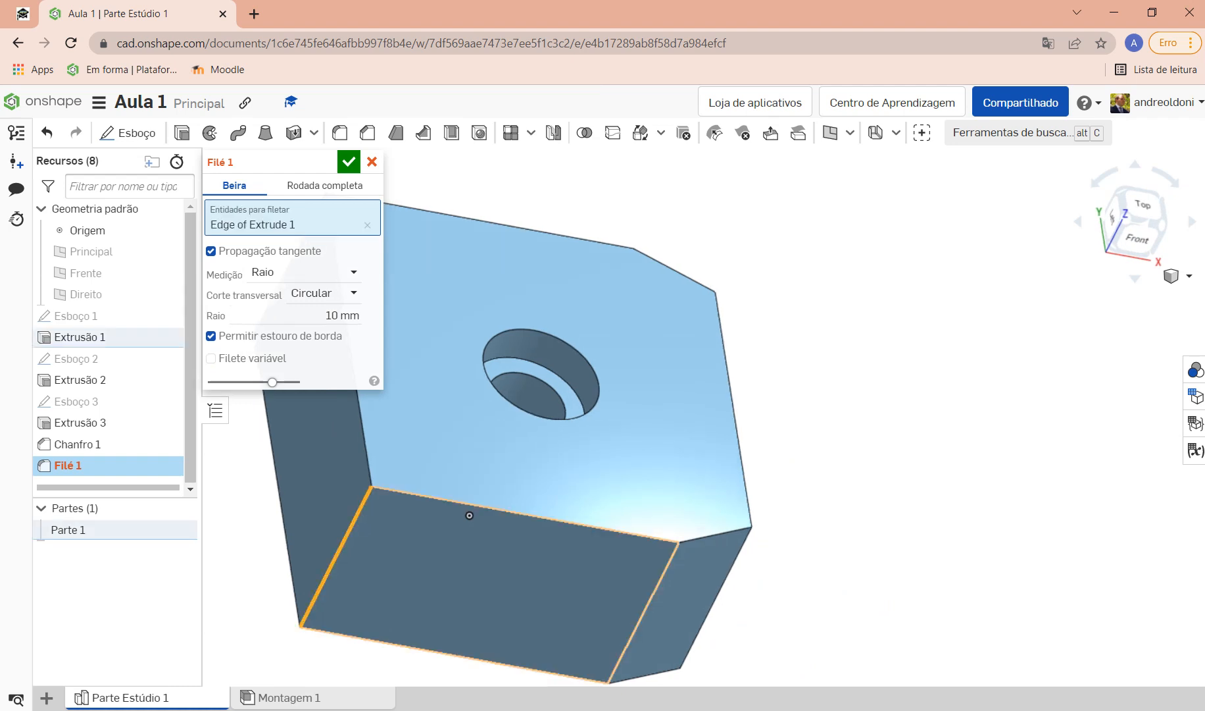
{"action": "scroll", "coordinate": [652, 581], "scroll_direction": "down", "scroll_amount": 5}
{"action": "scroll", "coordinate": [687, 558], "scroll_direction": "up", "scroll_amount": 5}
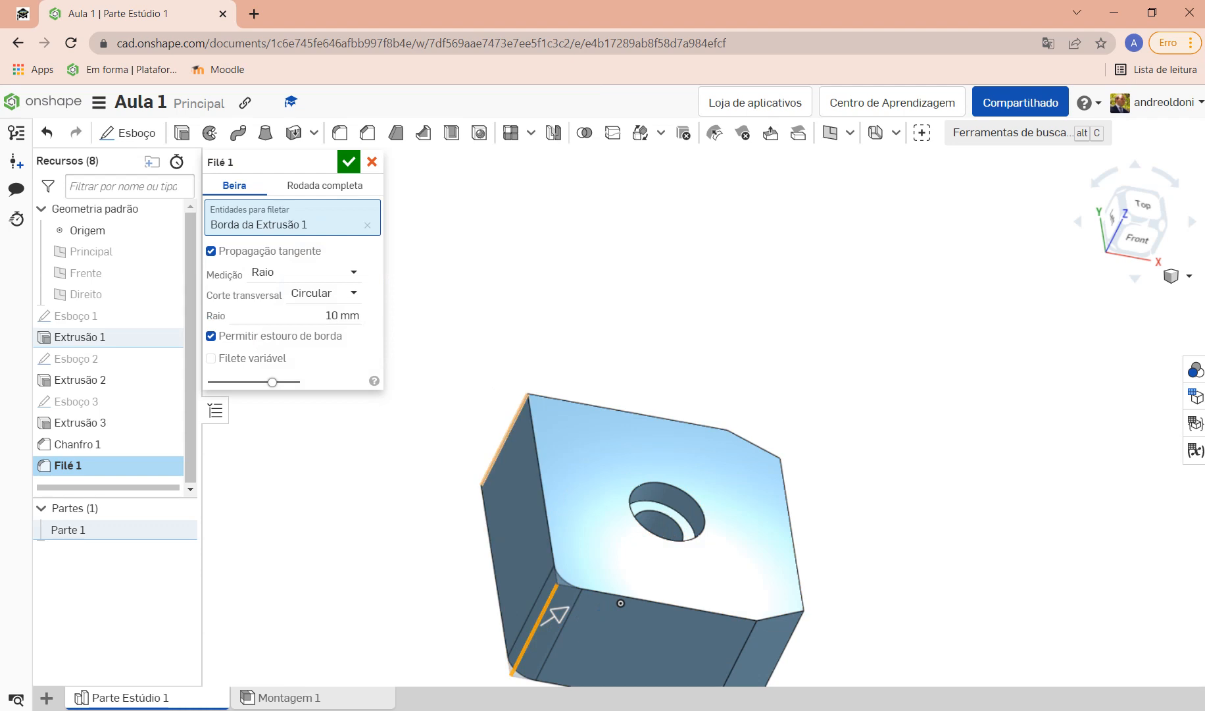
{"action": "left_click", "coordinate": [505, 440]}
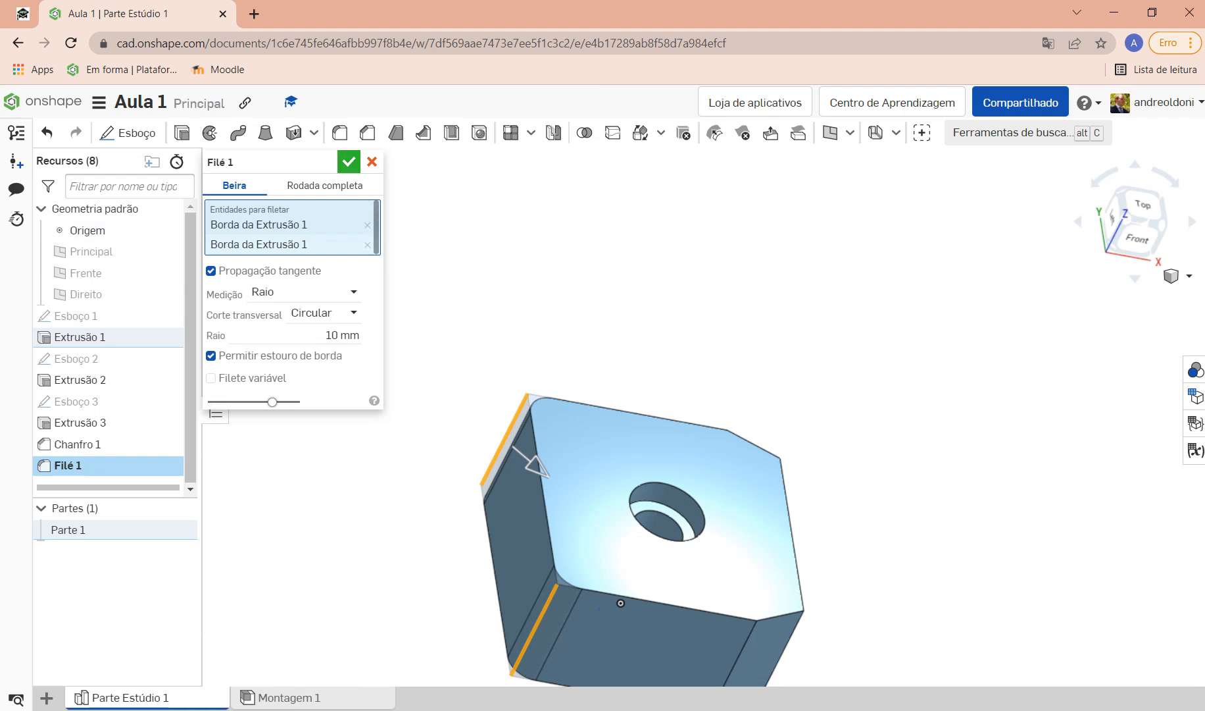
{"action": "key", "text": "Return"}
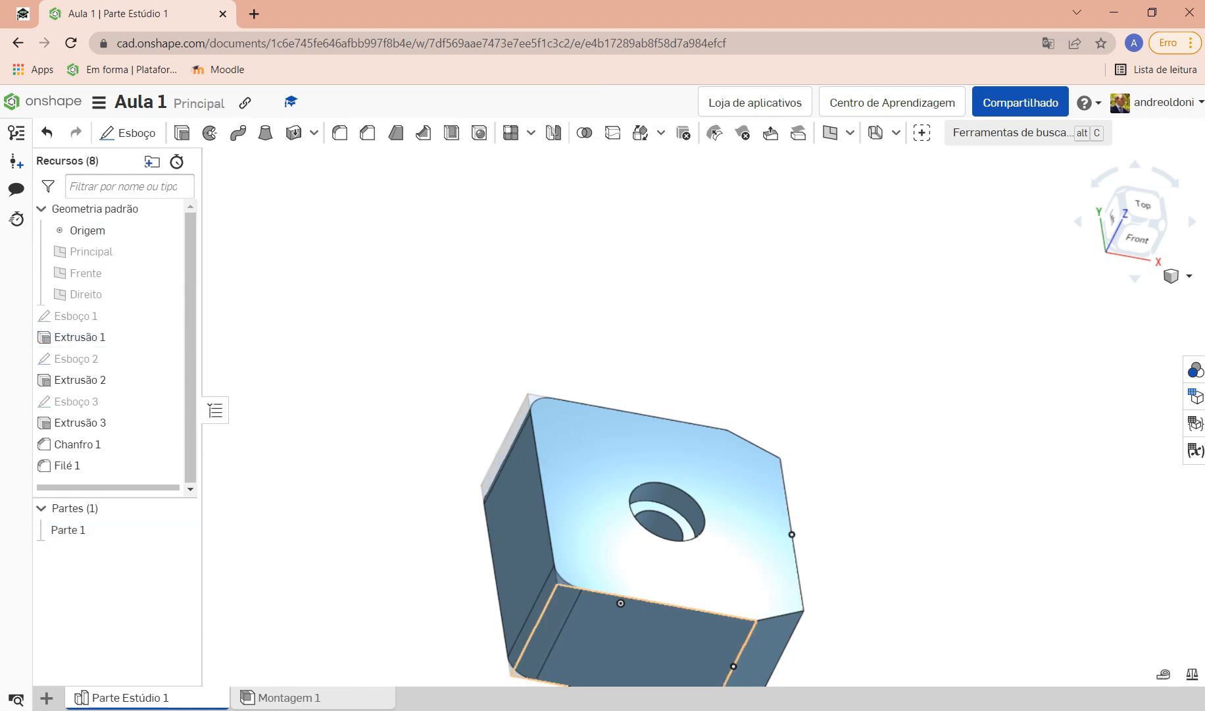
{"action": "scroll", "coordinate": [643, 616], "scroll_direction": "down", "scroll_amount": 2}
{"action": "scroll", "coordinate": [643, 615], "scroll_direction": "up", "scroll_amount": 4}
{"action": "scroll", "coordinate": [618, 592], "scroll_direction": "down", "scroll_amount": 4}
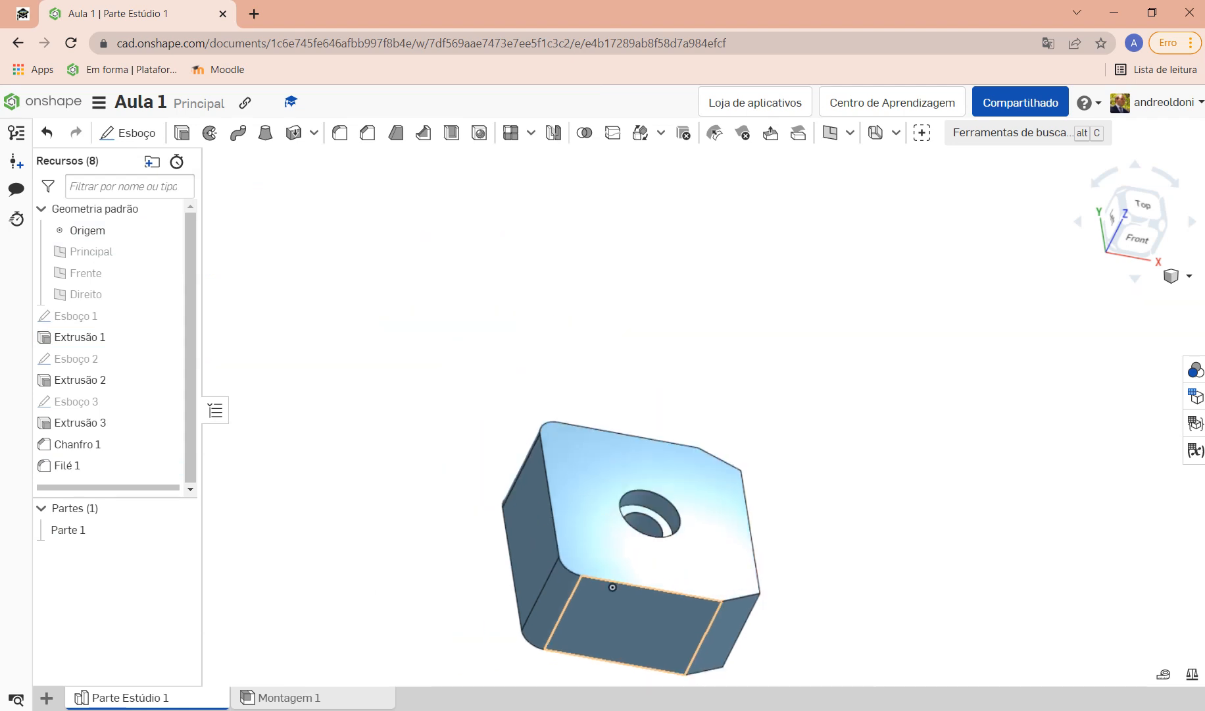
{"action": "scroll", "coordinate": [593, 564], "scroll_direction": "up", "scroll_amount": 2}
{"action": "scroll", "coordinate": [594, 564], "scroll_direction": "up", "scroll_amount": 2}
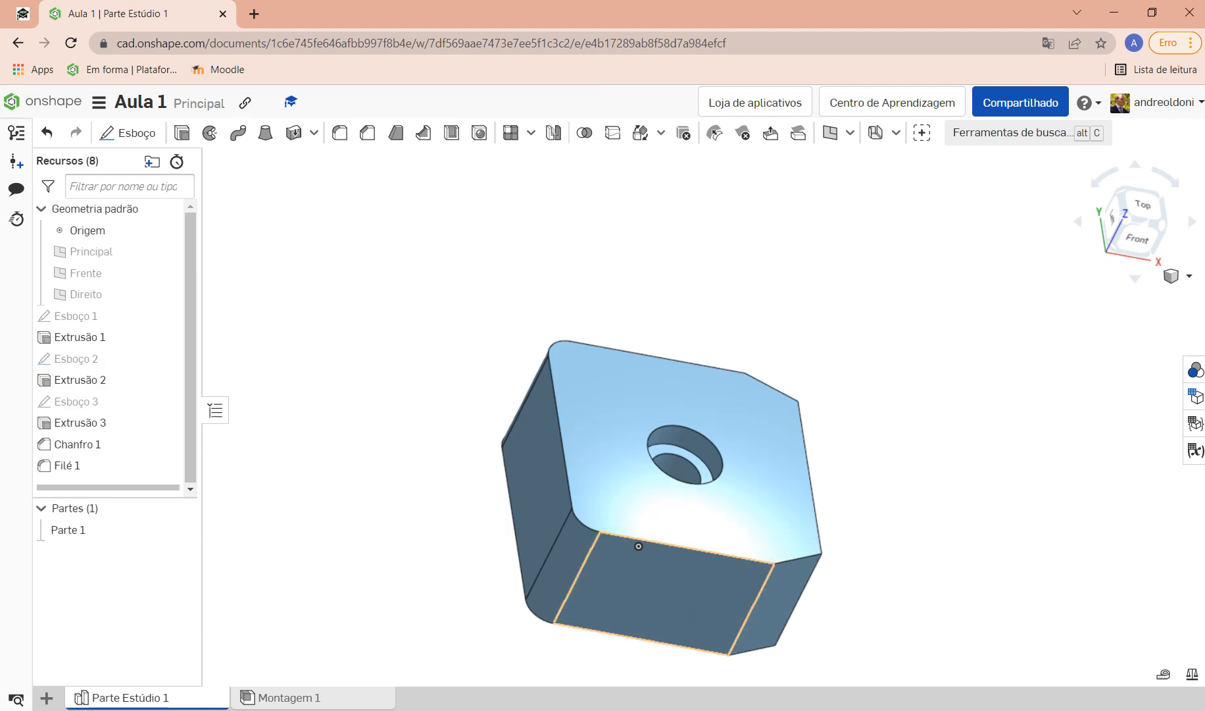
{"action": "scroll", "coordinate": [623, 519], "scroll_direction": "up", "scroll_amount": 2}
{"action": "scroll", "coordinate": [644, 632], "scroll_direction": "down", "scroll_amount": 1}
{"action": "scroll", "coordinate": [629, 655], "scroll_direction": "up", "scroll_amount": 1}
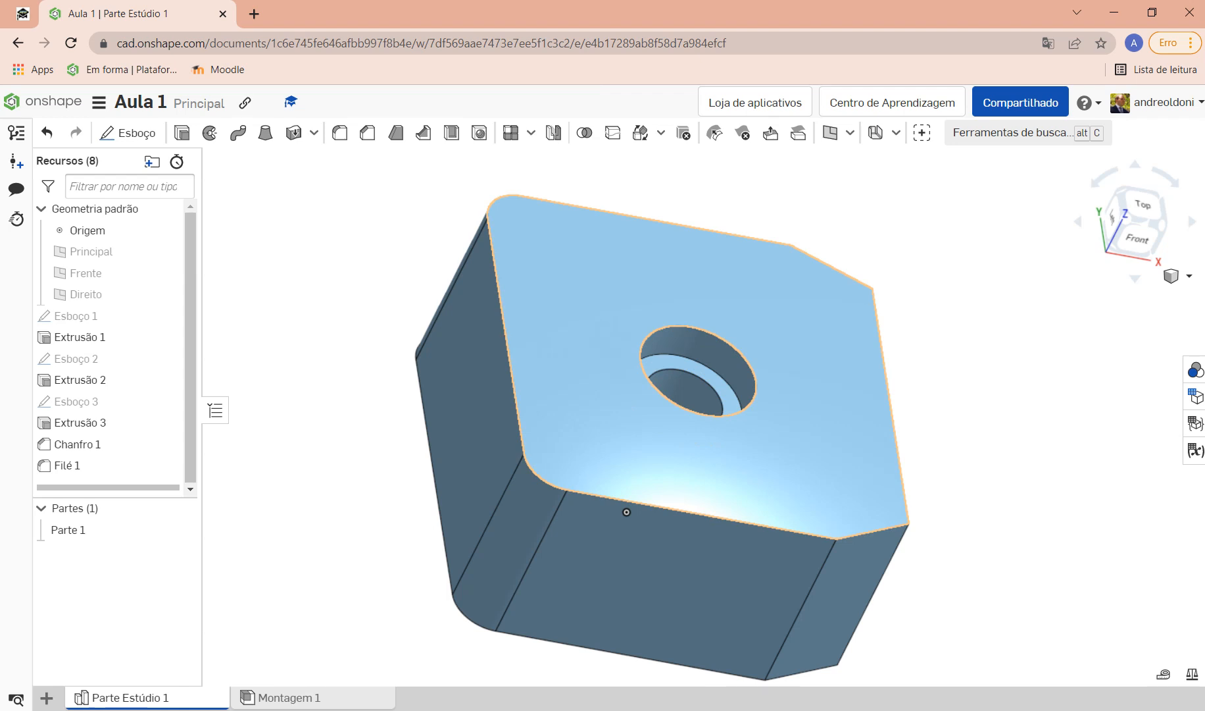
{"action": "scroll", "coordinate": [627, 512], "scroll_direction": "down", "scroll_amount": 2}
{"action": "scroll", "coordinate": [668, 602], "scroll_direction": "up", "scroll_amount": 2}
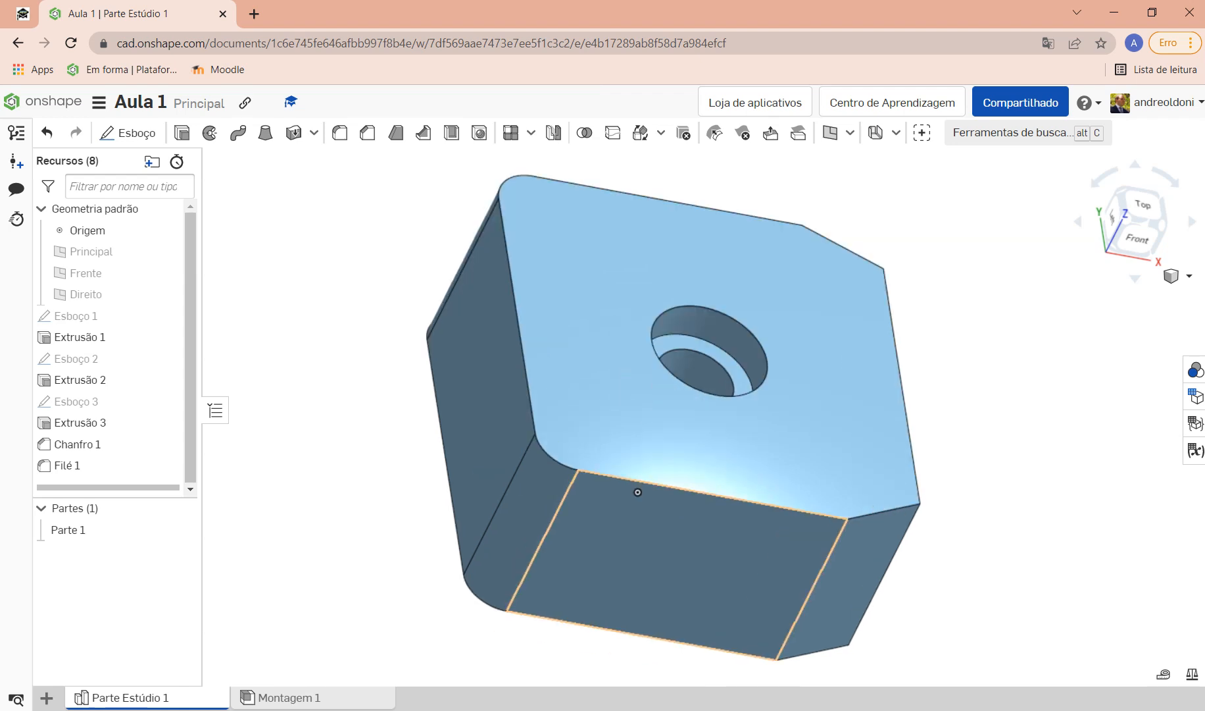
{"action": "scroll", "coordinate": [645, 565], "scroll_direction": "down", "scroll_amount": 2}
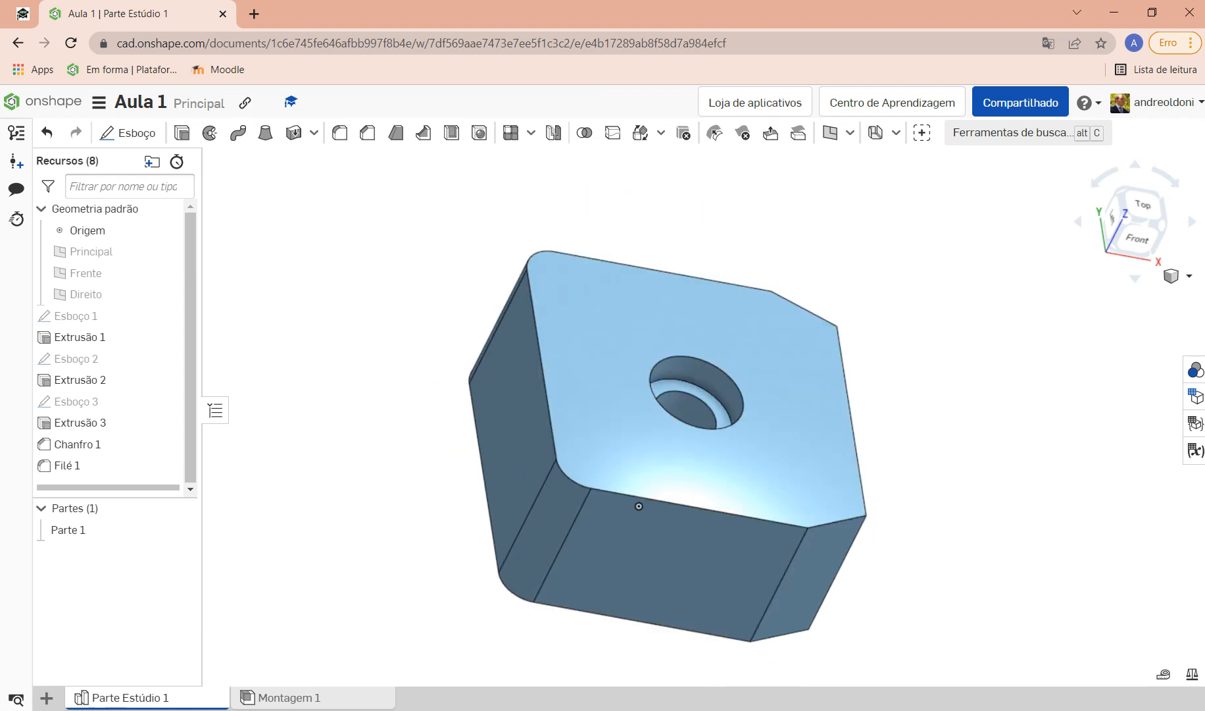